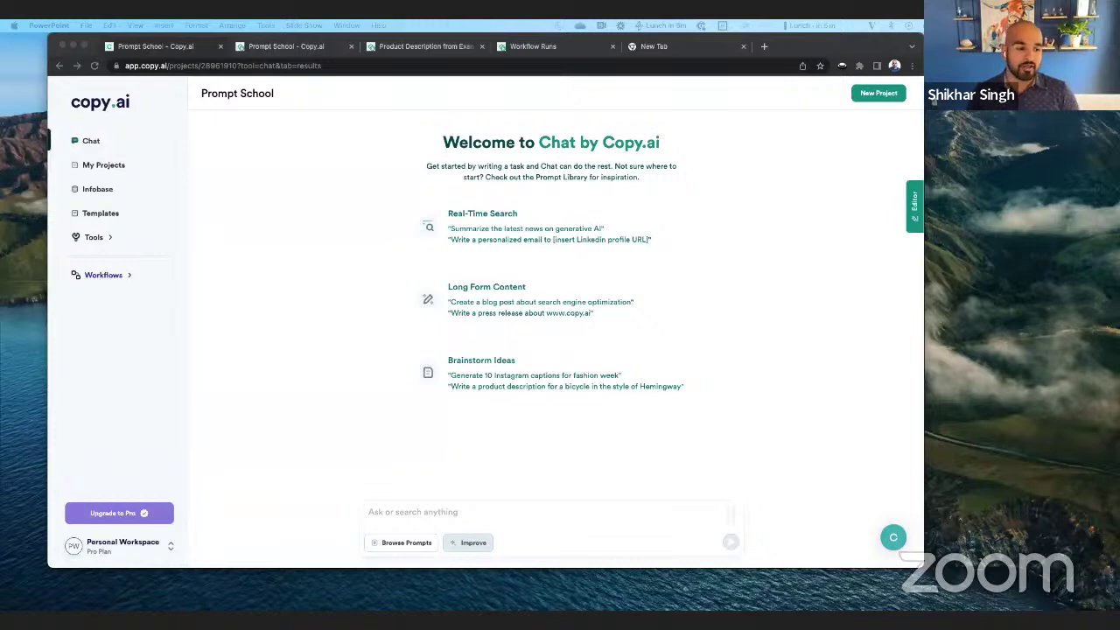
Browse the prompt library and load the LinkedIn Post prompt from the Social Media category into the chat
click(405, 543)
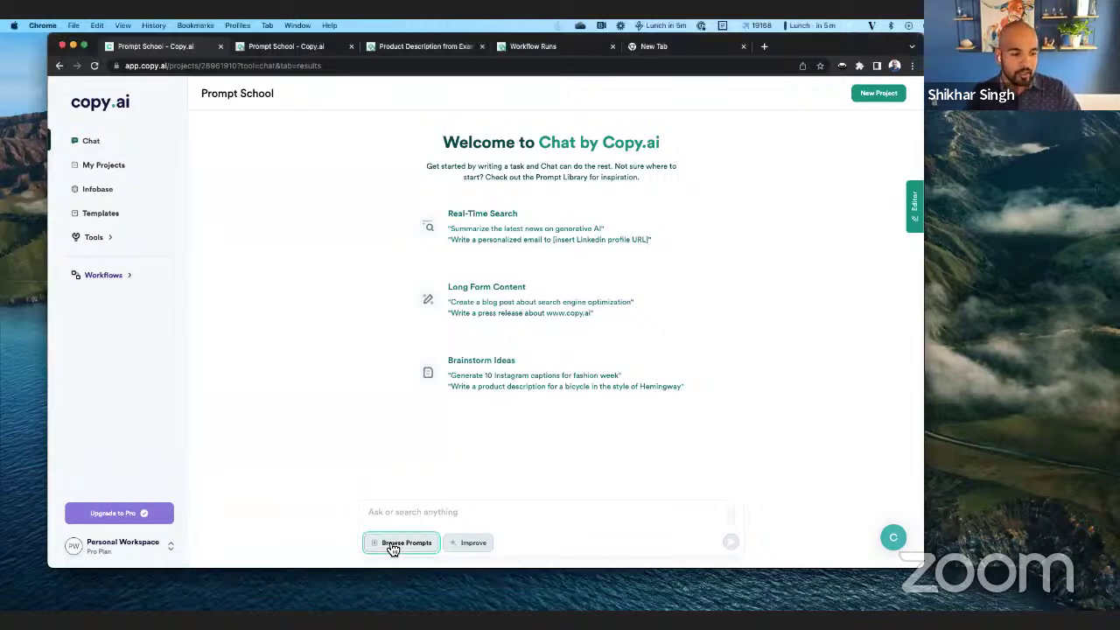
click(251, 258)
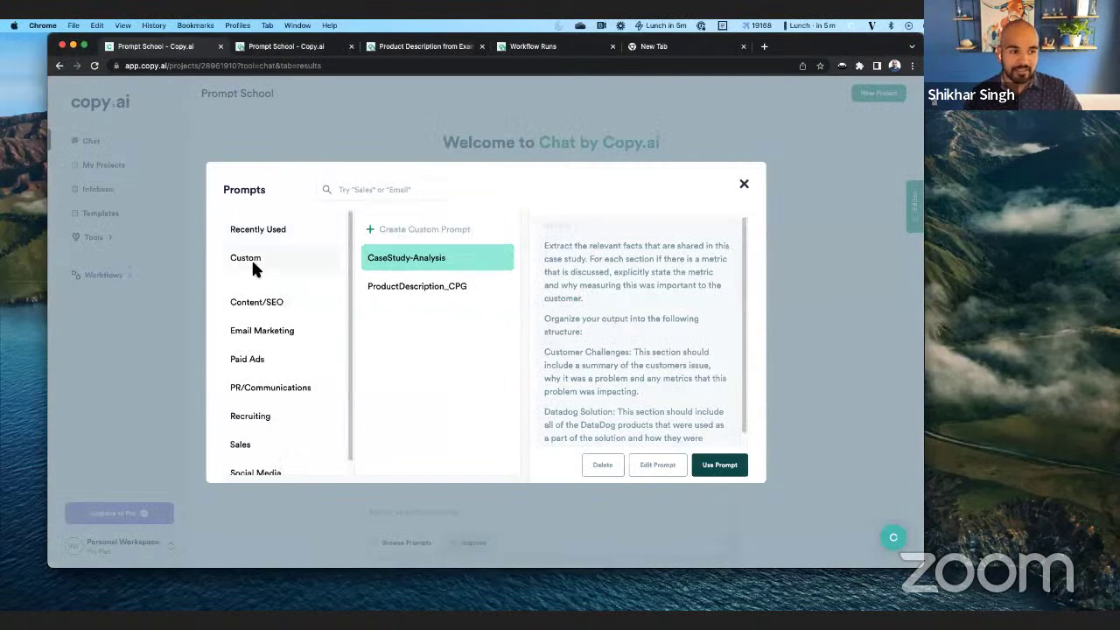
click(263, 360)
scroll(274, 418, down, 1)
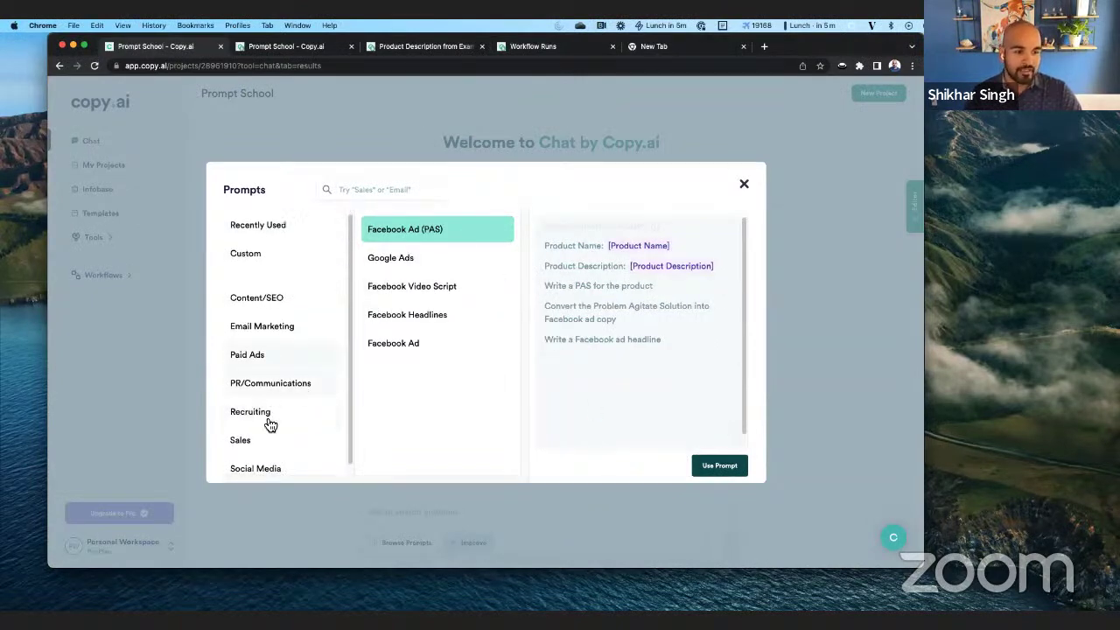
click(264, 477)
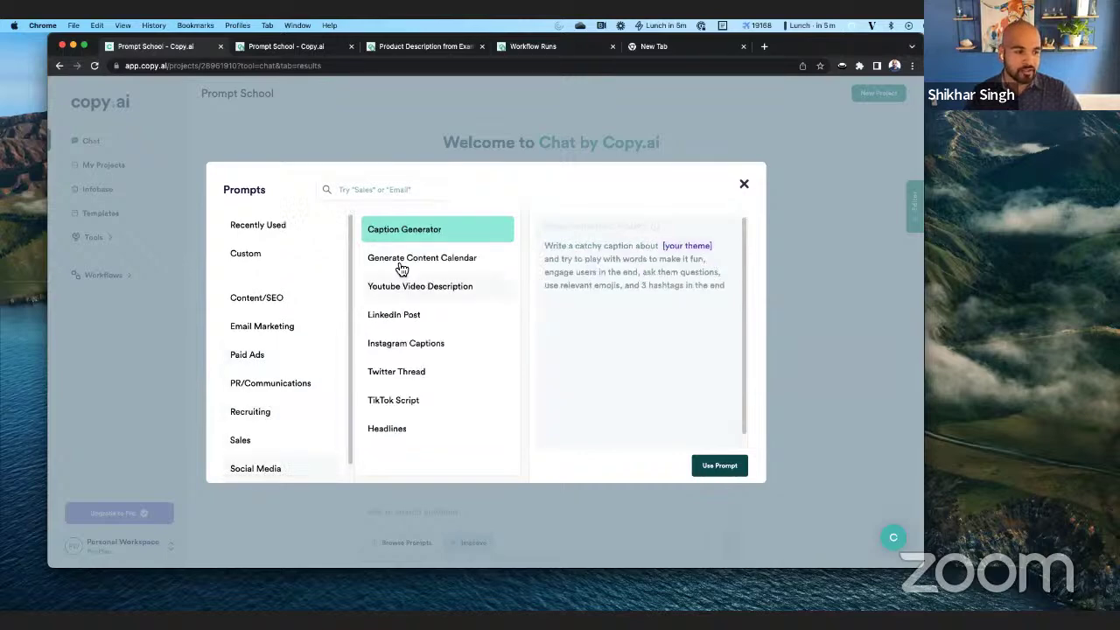
click(394, 315)
click(737, 466)
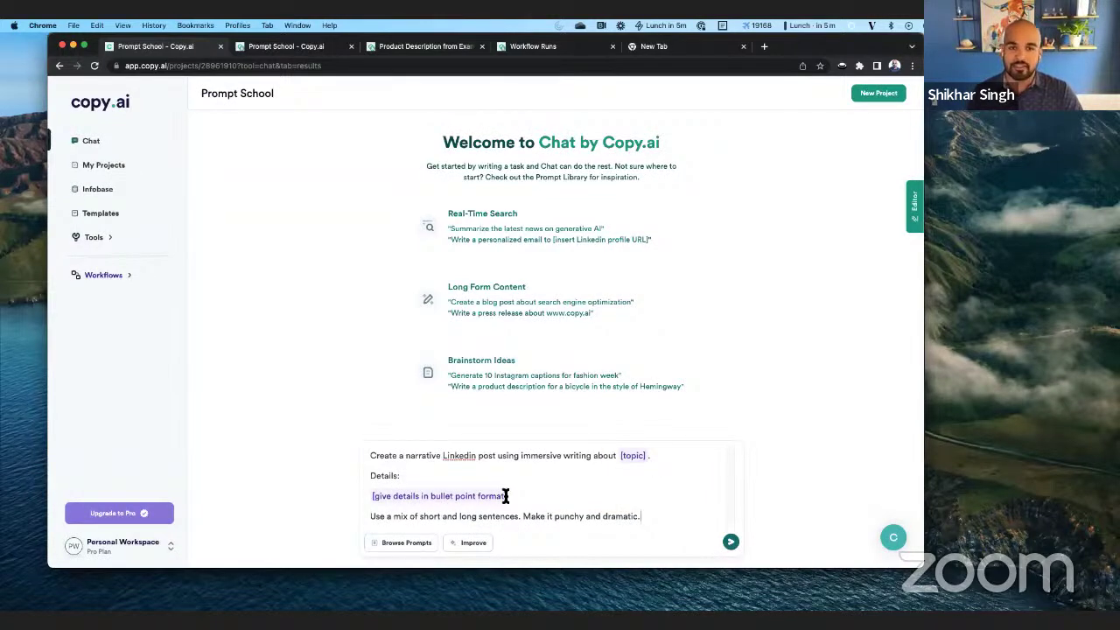
Clear the whole LinkedIn post prompt from the chat input
click(660, 513)
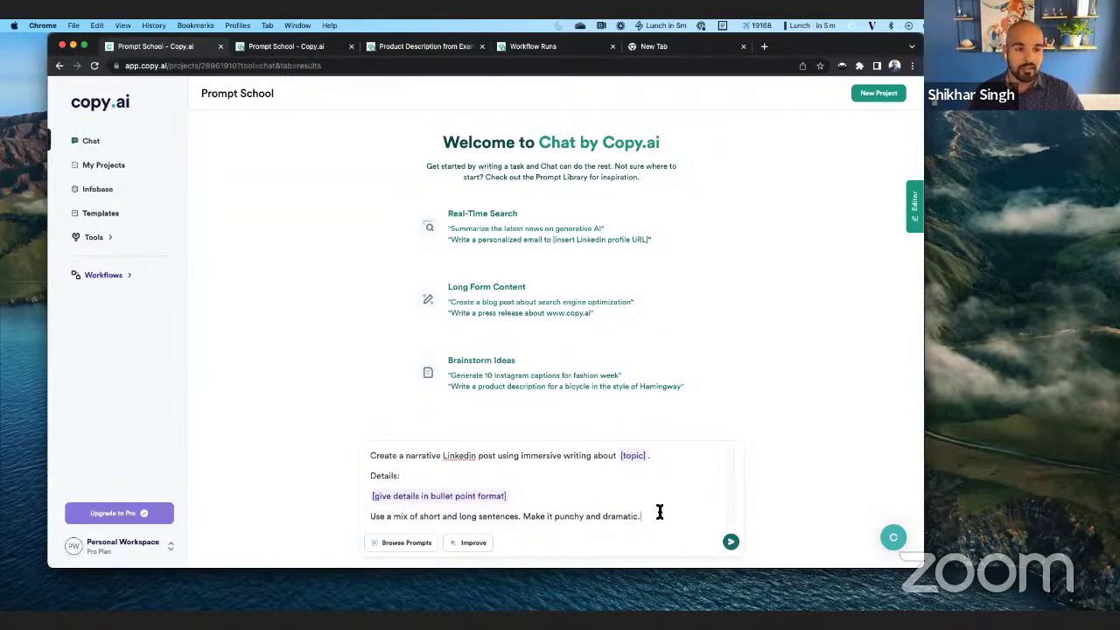
key(super+a)
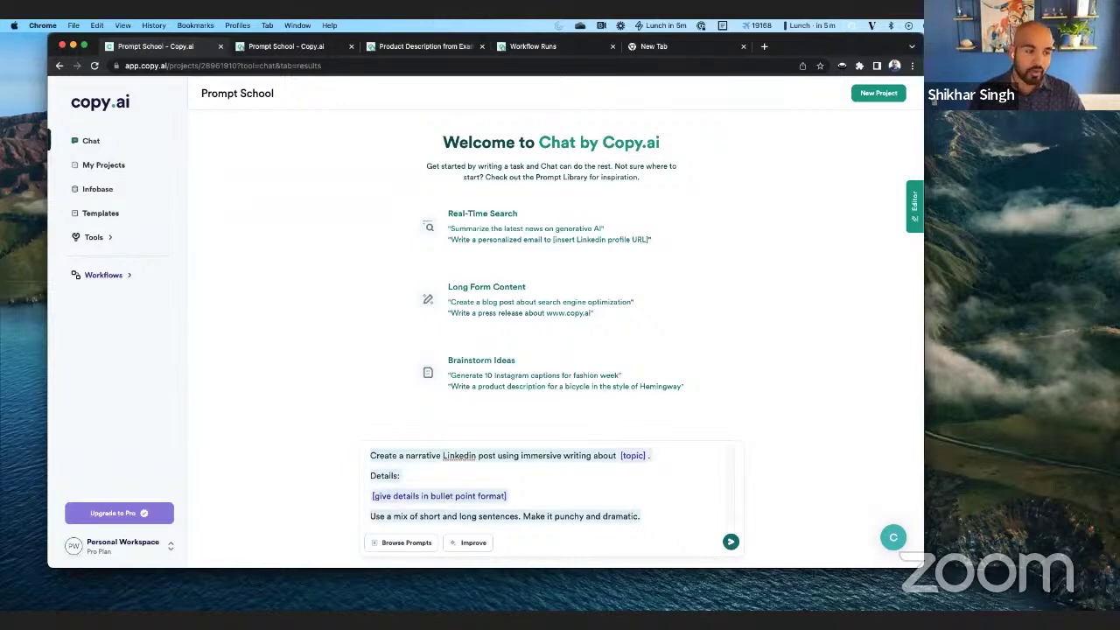
key(BackSpace)
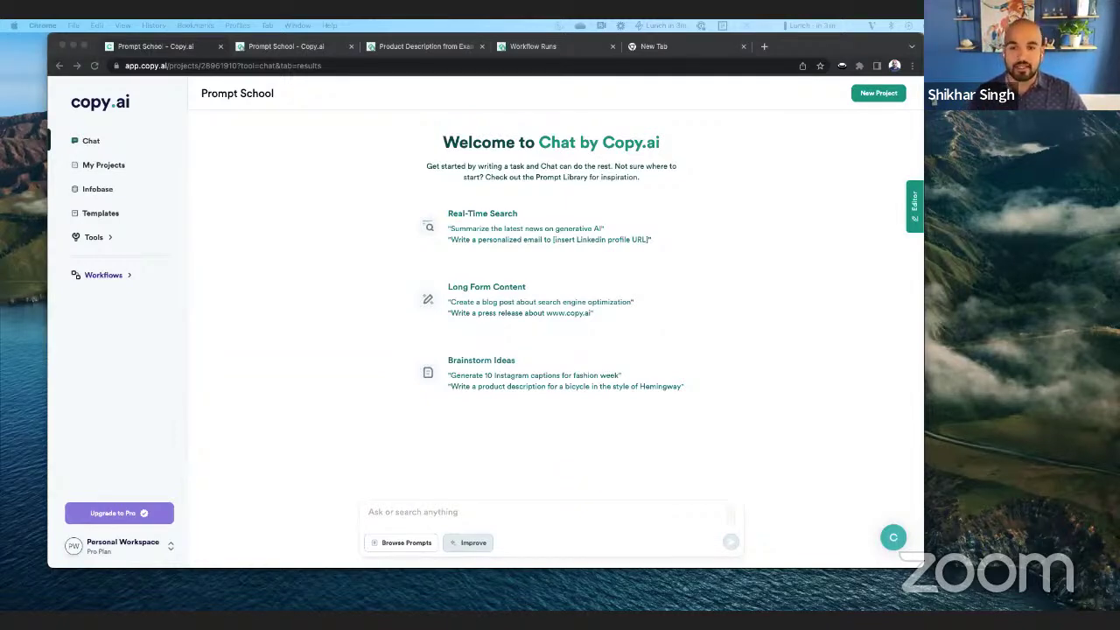
click(441, 516)
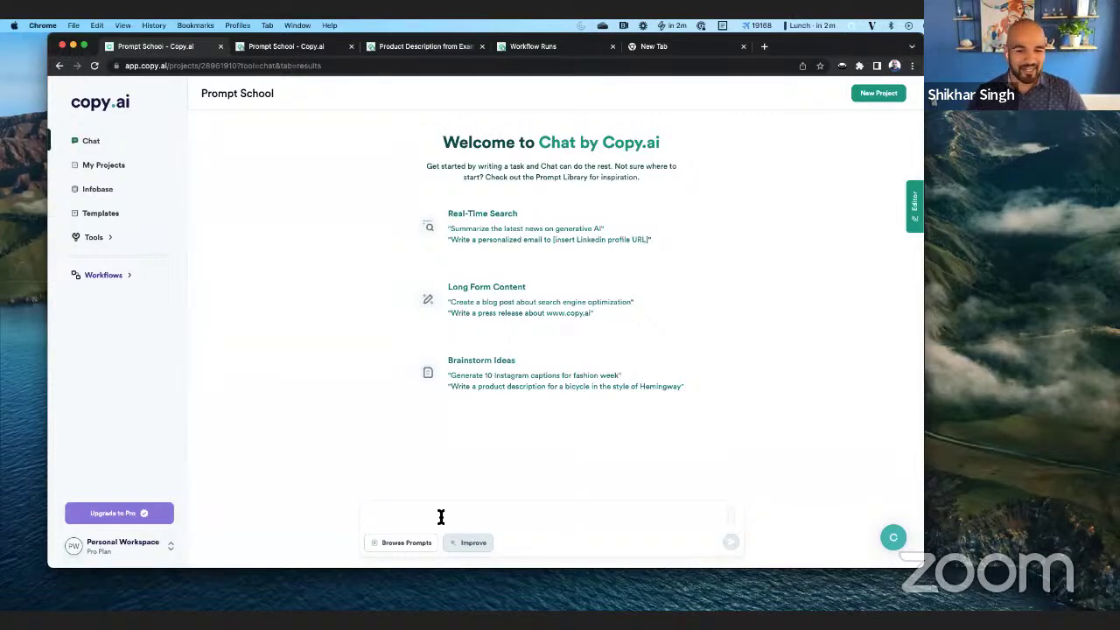
text(Give me a witty product description. There are key features and benefits in the URL below. Make the reader feel engaged. https://mybirdbuddy.com/collections/frontpage/products/bird-buddy-with-solar-roof)
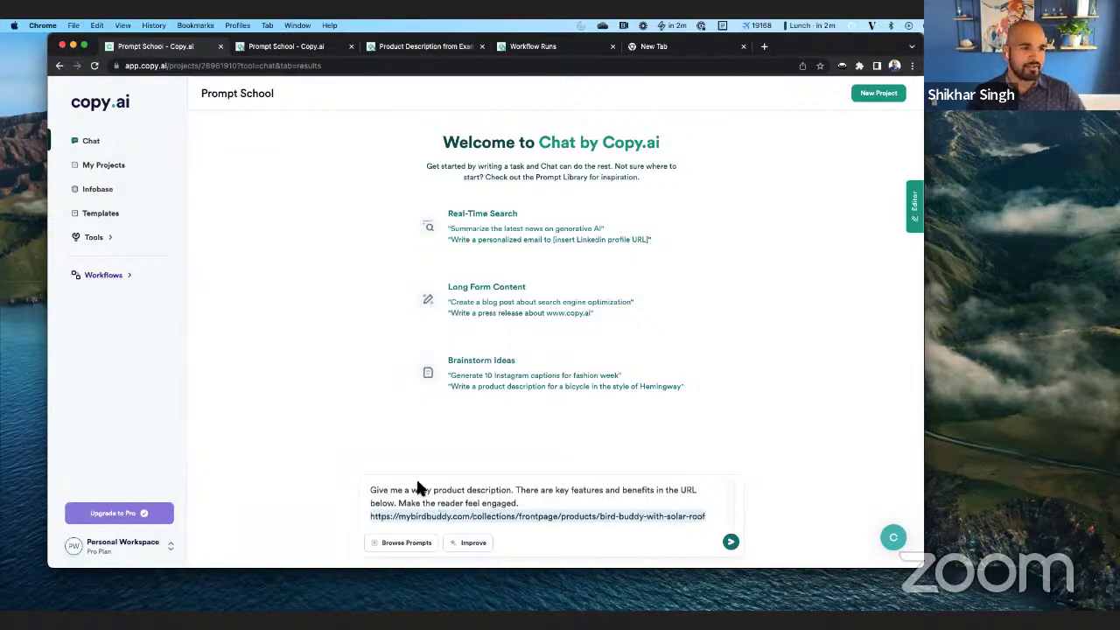
click(678, 48)
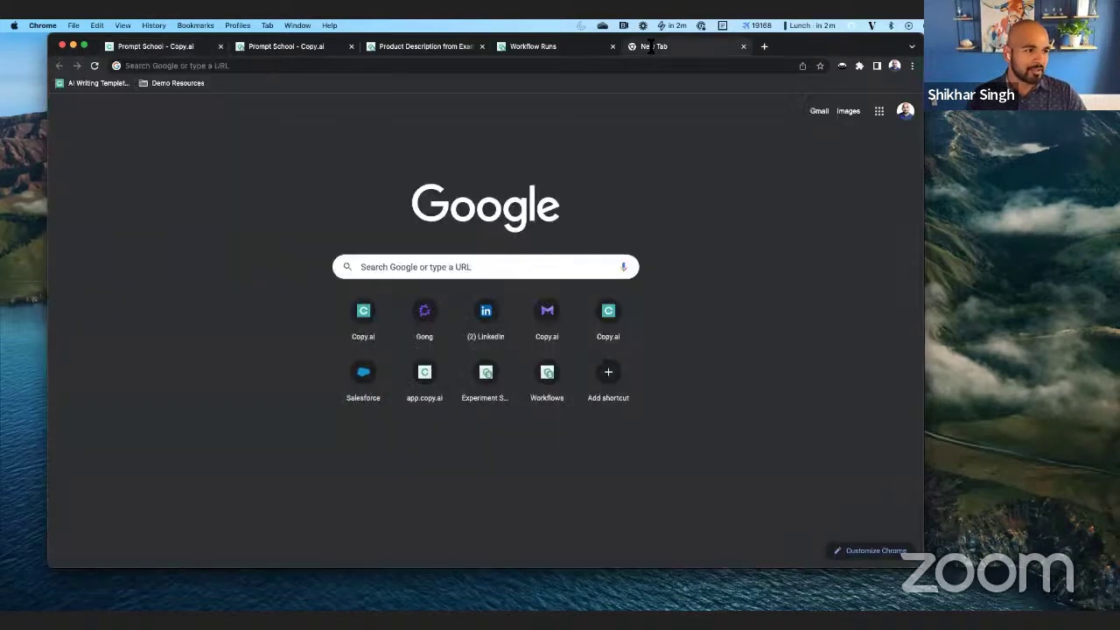
click(481, 65)
text(https://mybirdbuddy.com/collections/frontpage/products/bird-buddy-with-solar-roof)
key(Return)
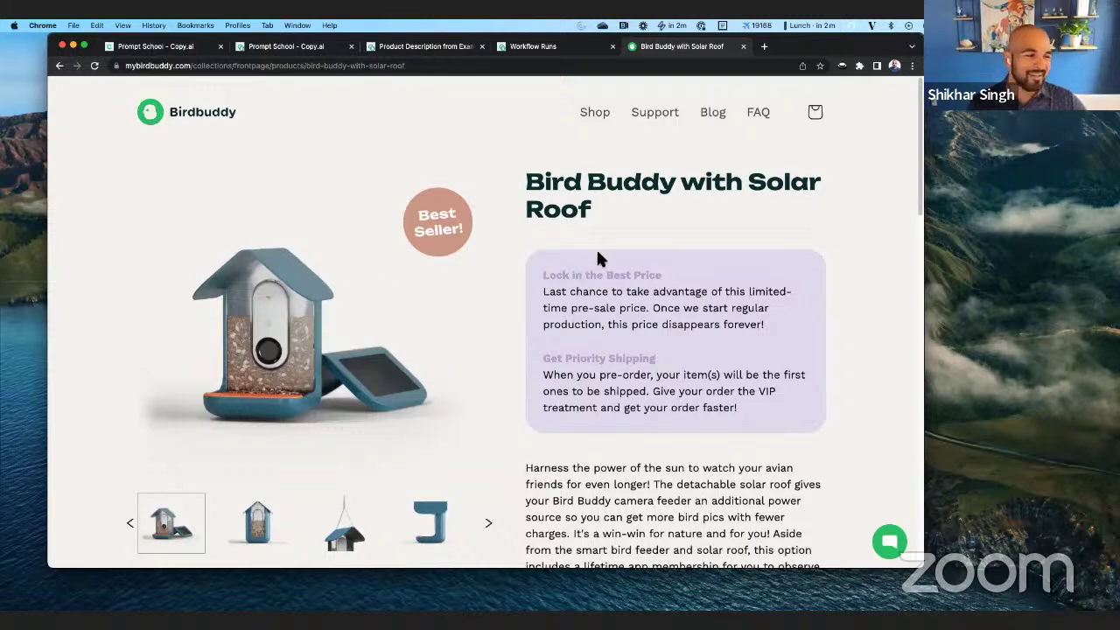
Examine the Bird Buddy product page's description, package contents, pricing and notices
scroll(597, 253, down, 5)
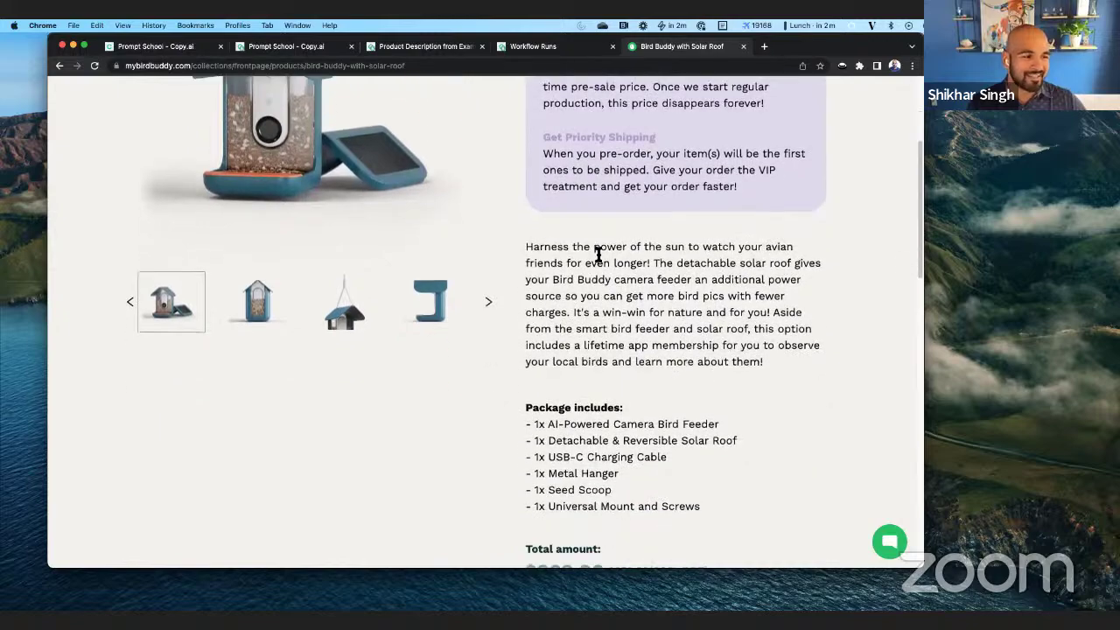
scroll(597, 254, down, 4)
scroll(598, 253, up, 9)
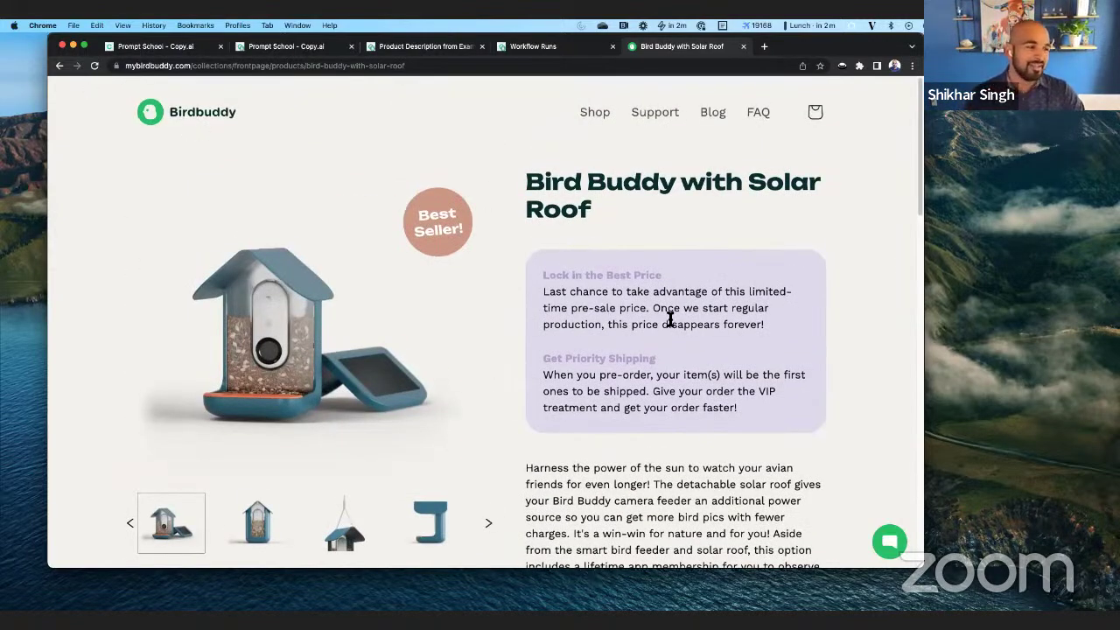
scroll(670, 320, down, 6)
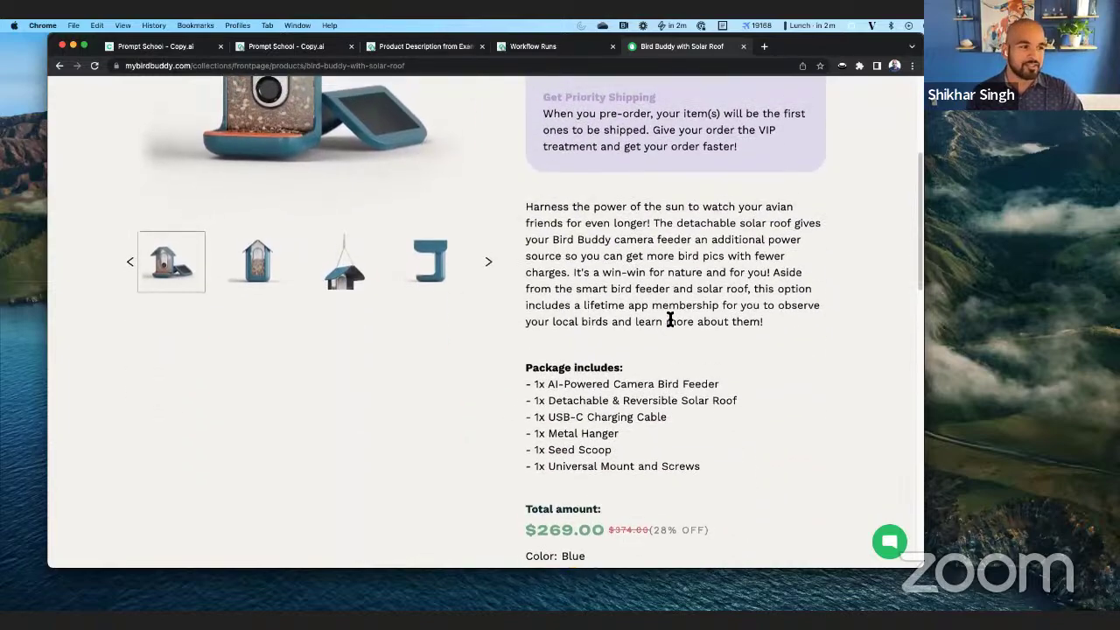
scroll(670, 320, up, 2)
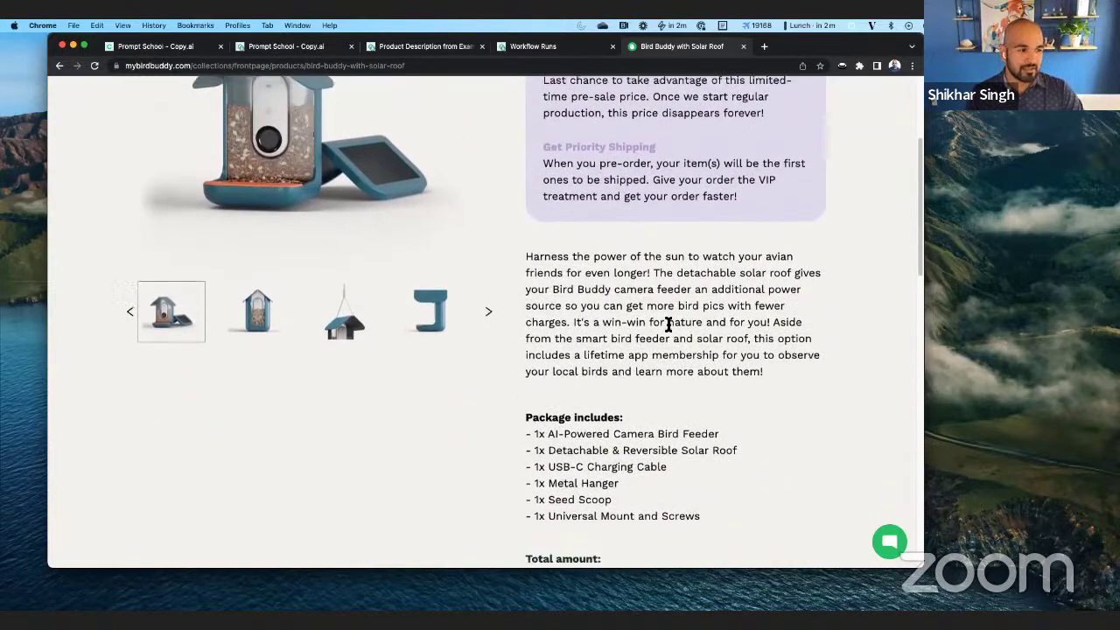
scroll(669, 324, down, 8)
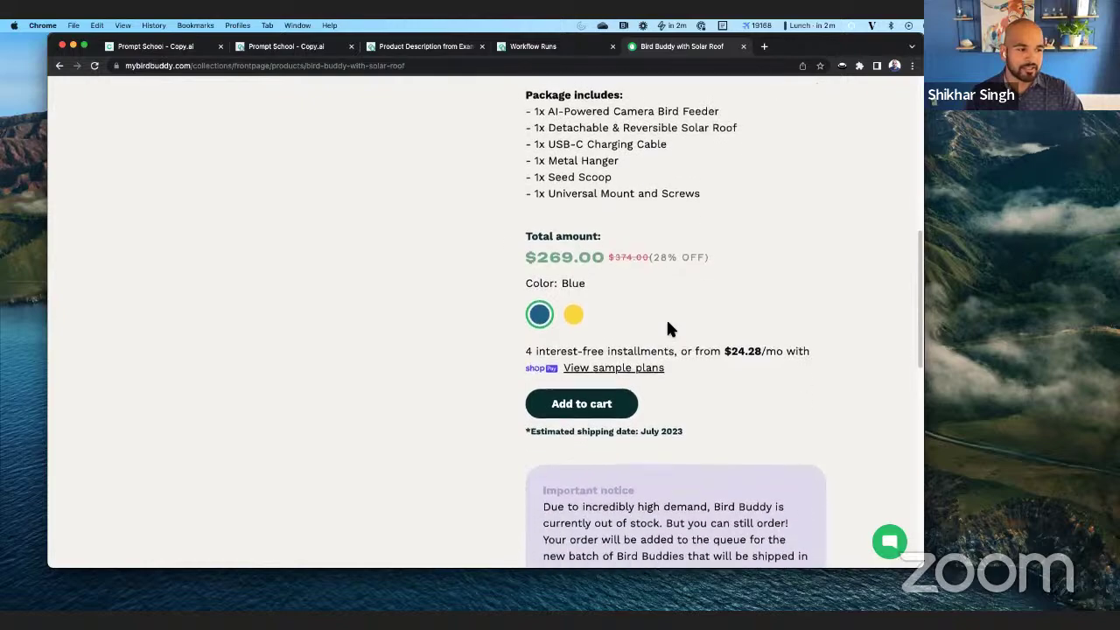
scroll(673, 341, down, 5)
scroll(672, 337, down, 4)
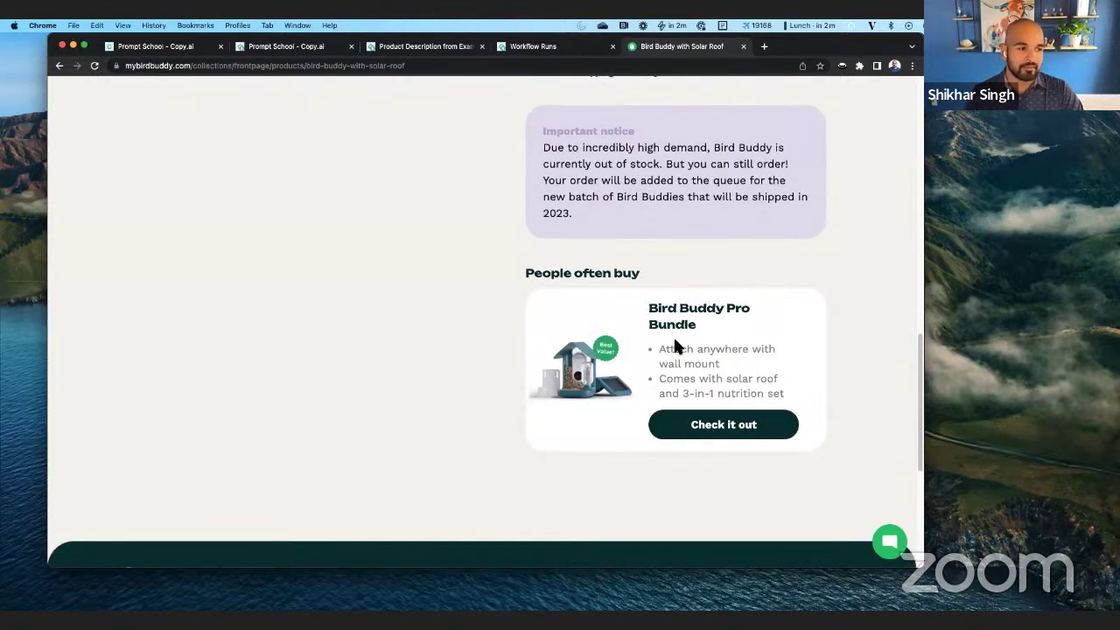
scroll(673, 335, up, 20)
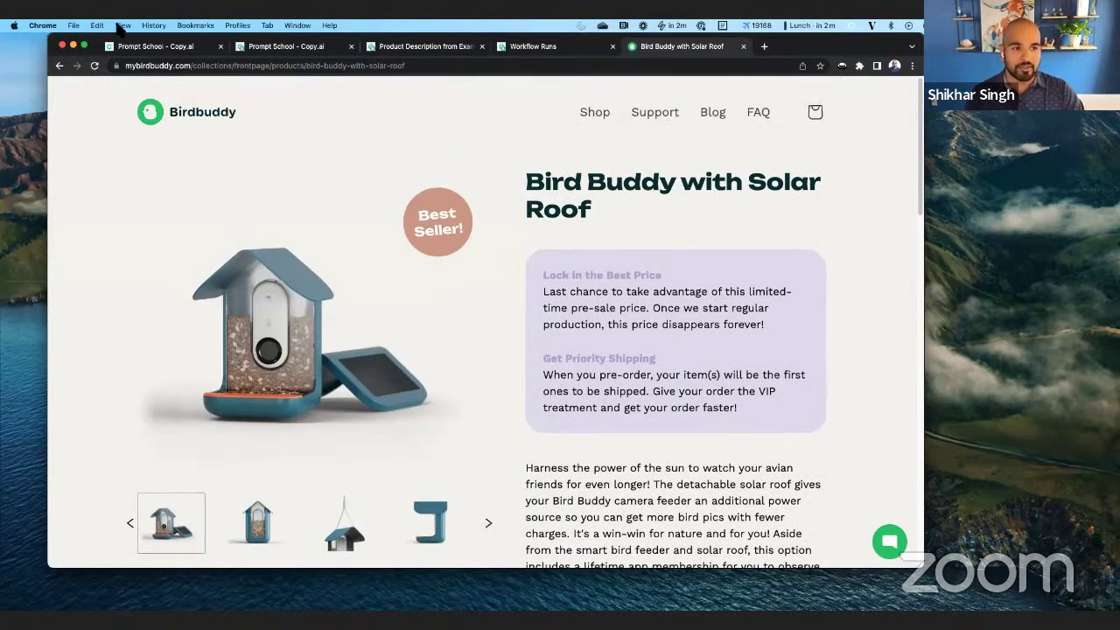
Return to the Prompt School chat and submit the witty product description prompt
click(140, 45)
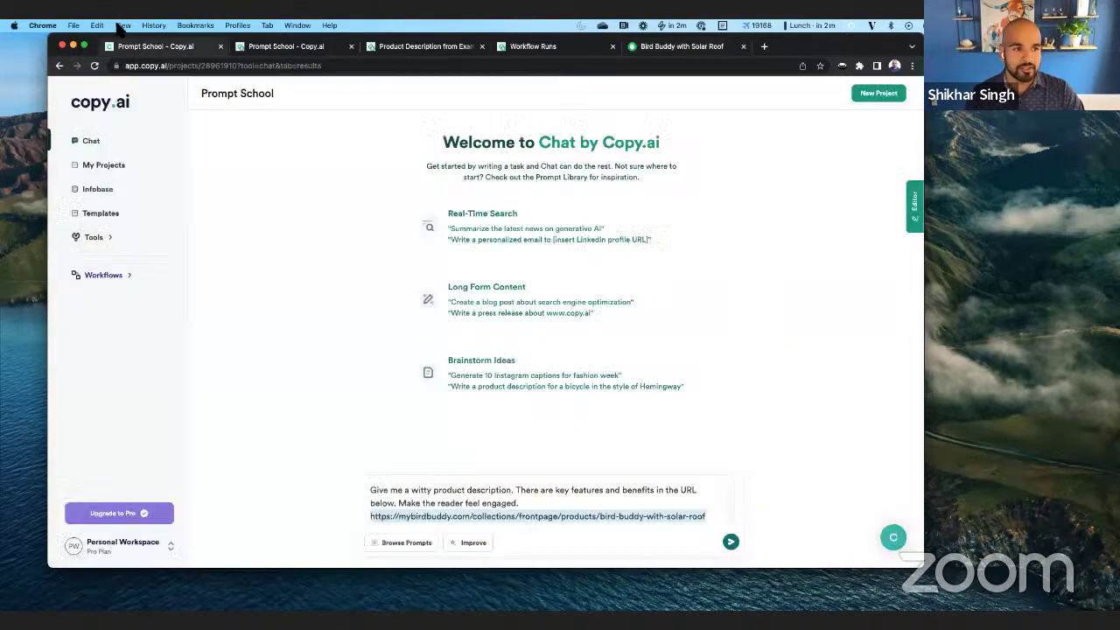
click(611, 497)
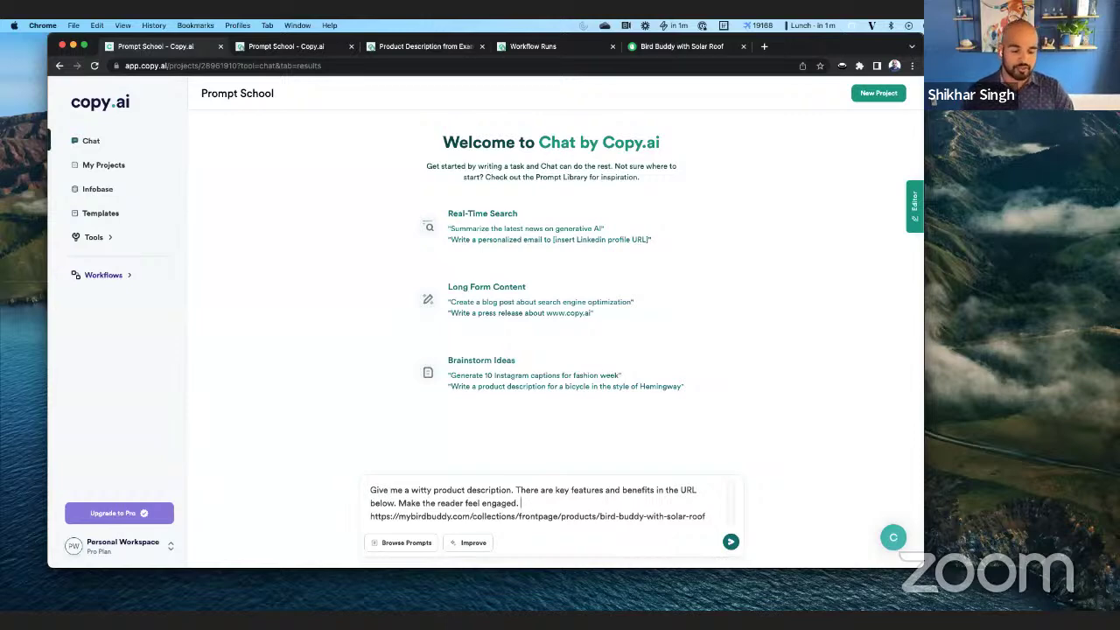
key(Return)
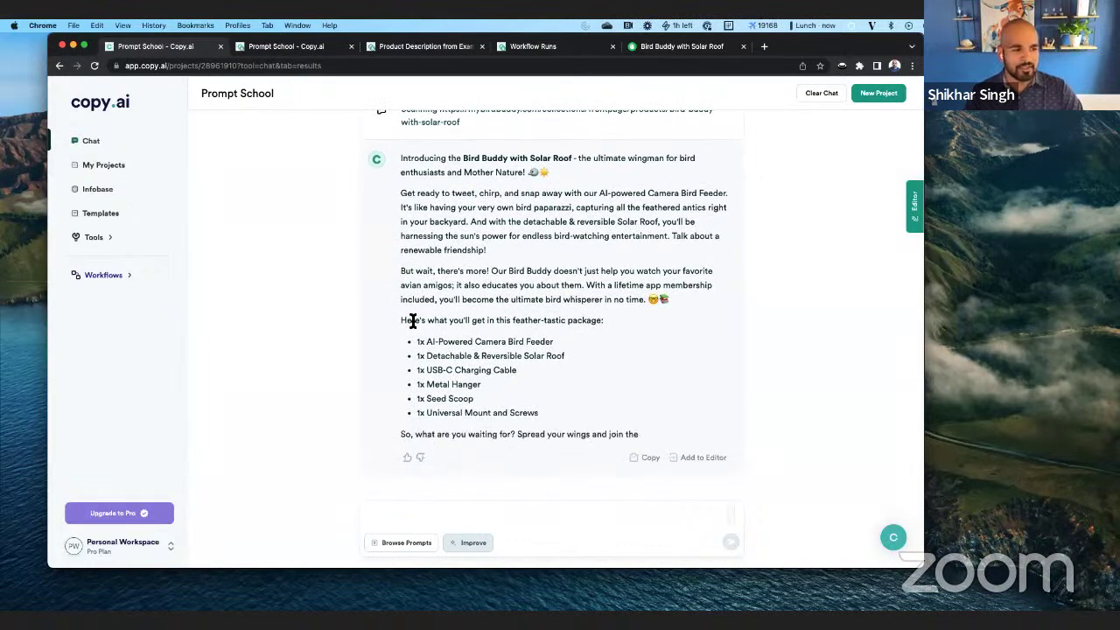
Review the generated Bird Buddy description, including its package introduction, against the original prompt
drag(405, 321, 596, 321)
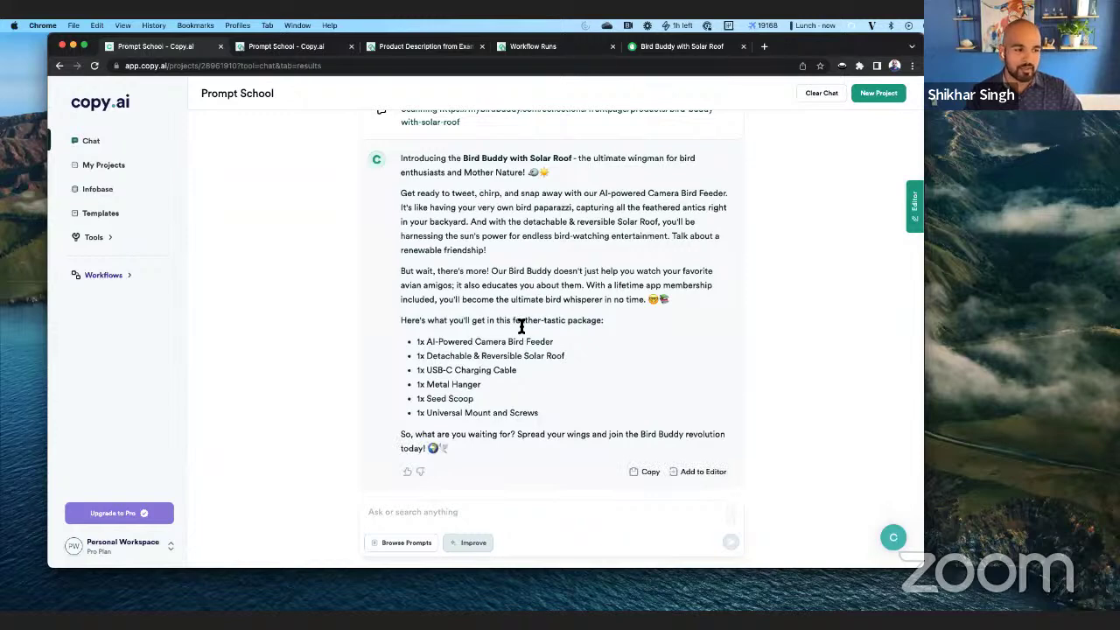
drag(512, 321, 581, 323)
click(580, 376)
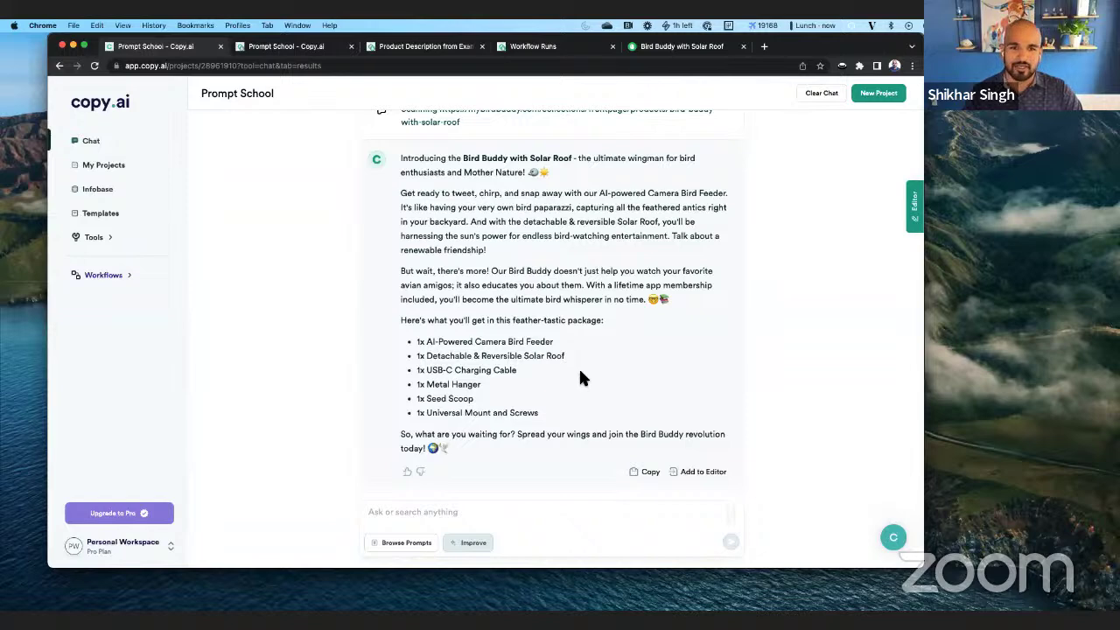
scroll(580, 376, down, 1)
scroll(580, 377, up, 4)
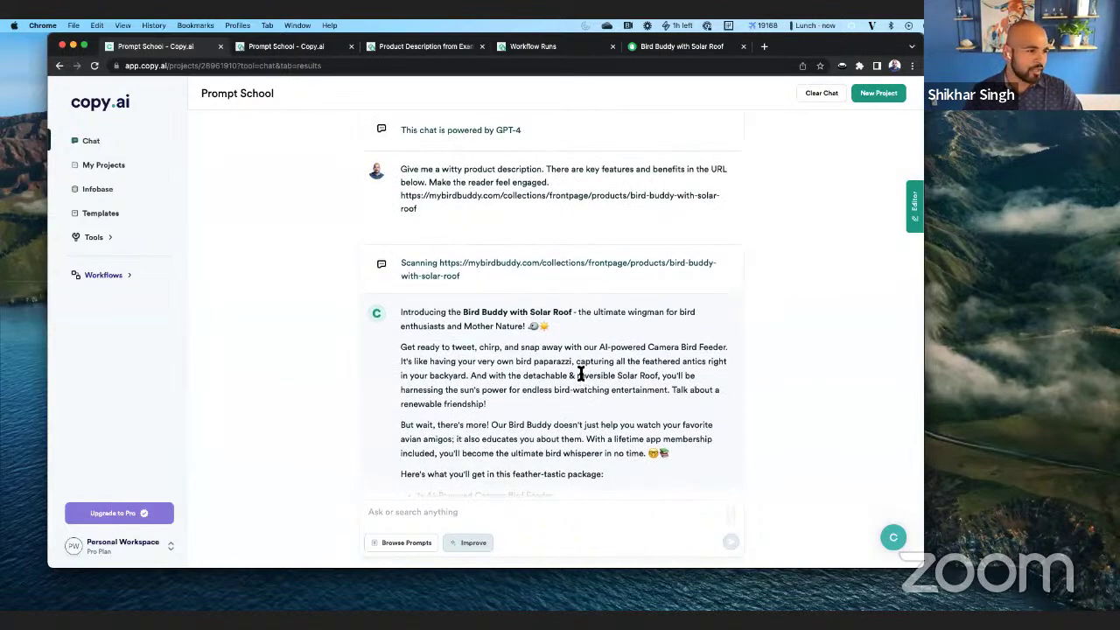
scroll(580, 374, down, 5)
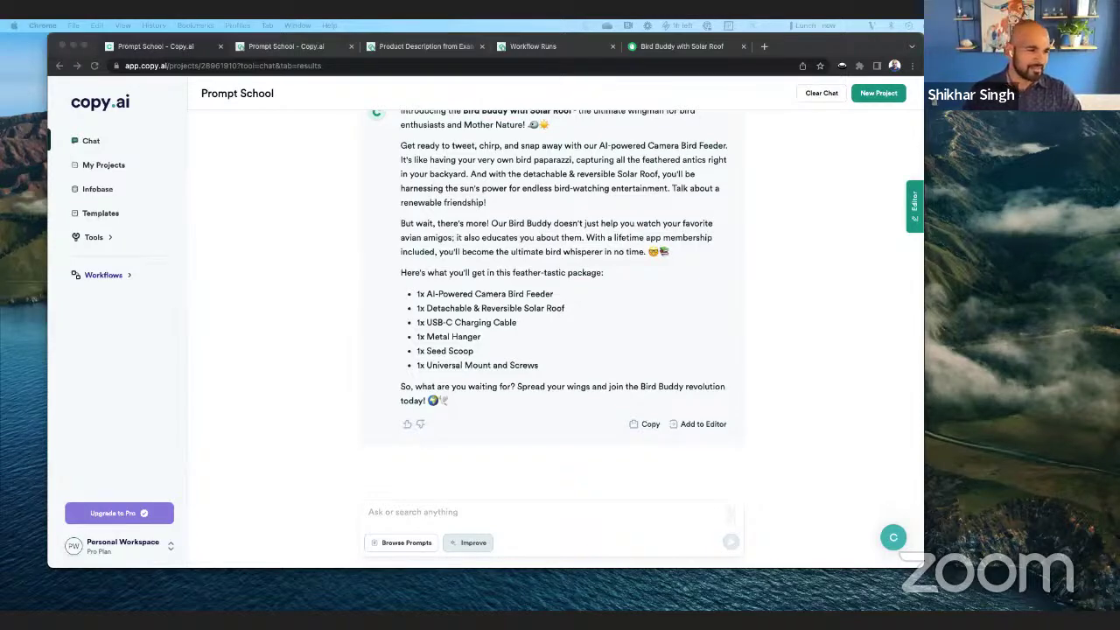
Copy the submitted product description prompt back into the chat input and have it rewritten with Improve
scroll(510, 256, up, 5)
triple_click(440, 198)
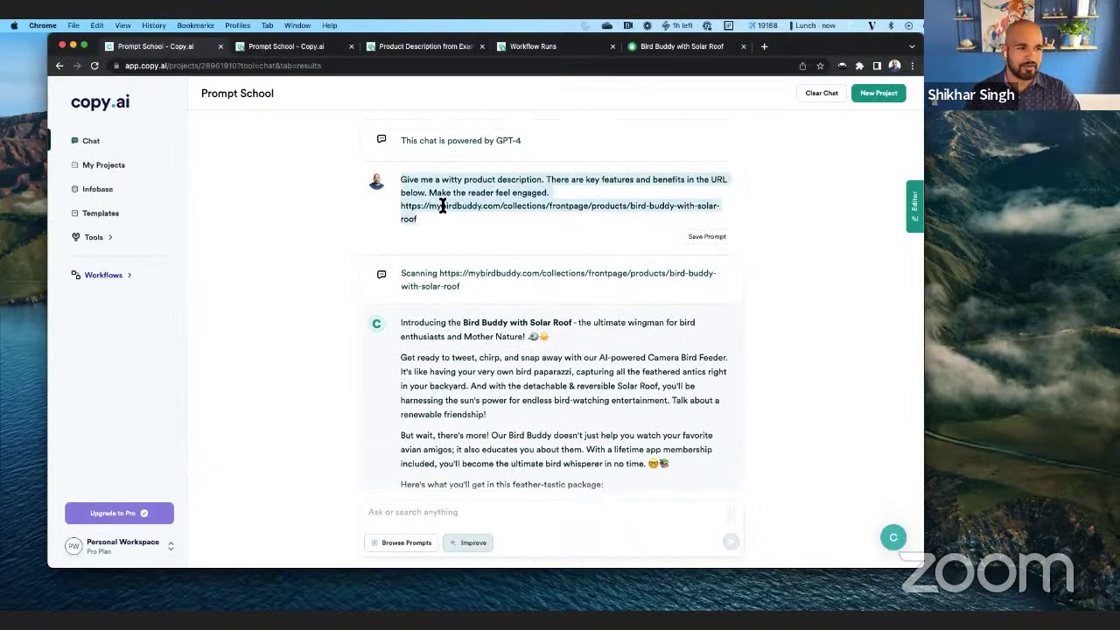
key(cmd+c)
click(458, 512)
key(cmd+v)
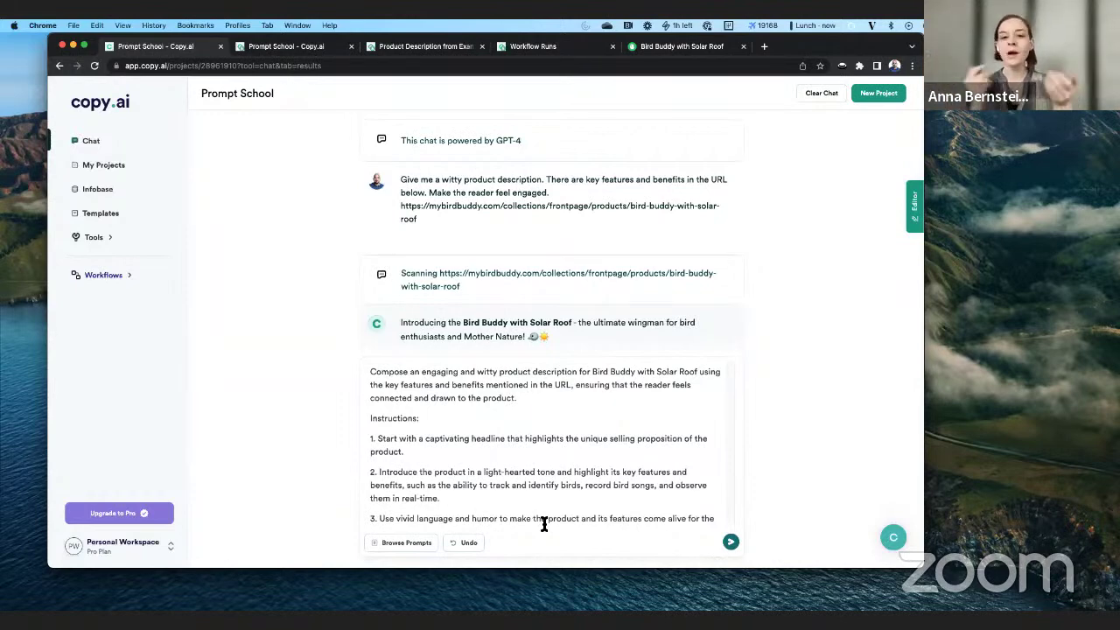
Look through the improved prompt's instructions and clear the whole text from the chat input
key(super+a)
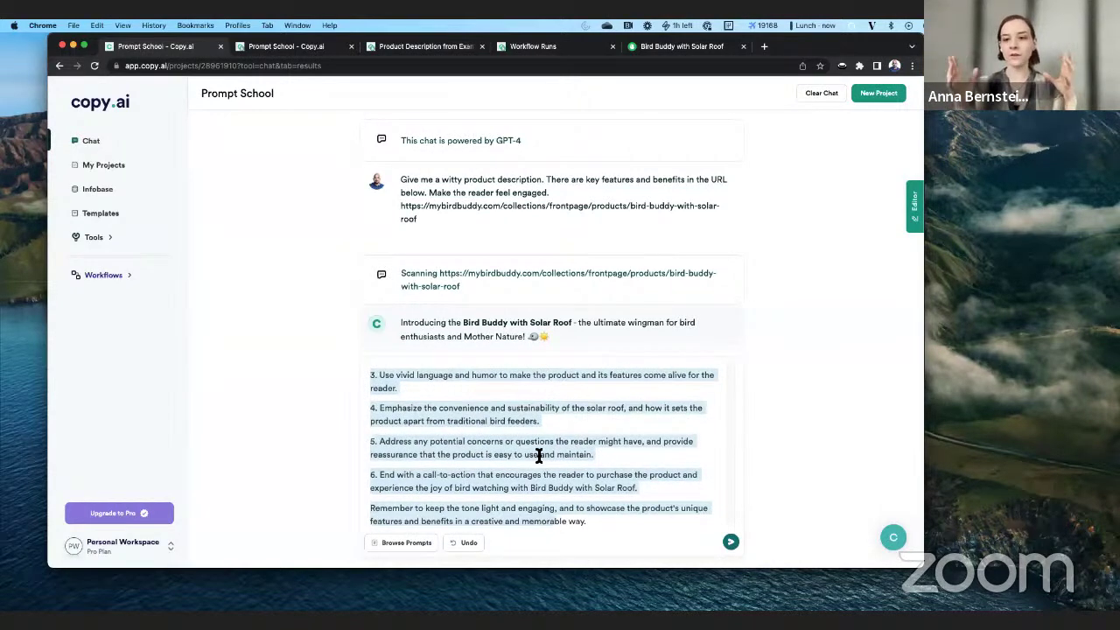
scroll(539, 454, up, 3)
click(539, 405)
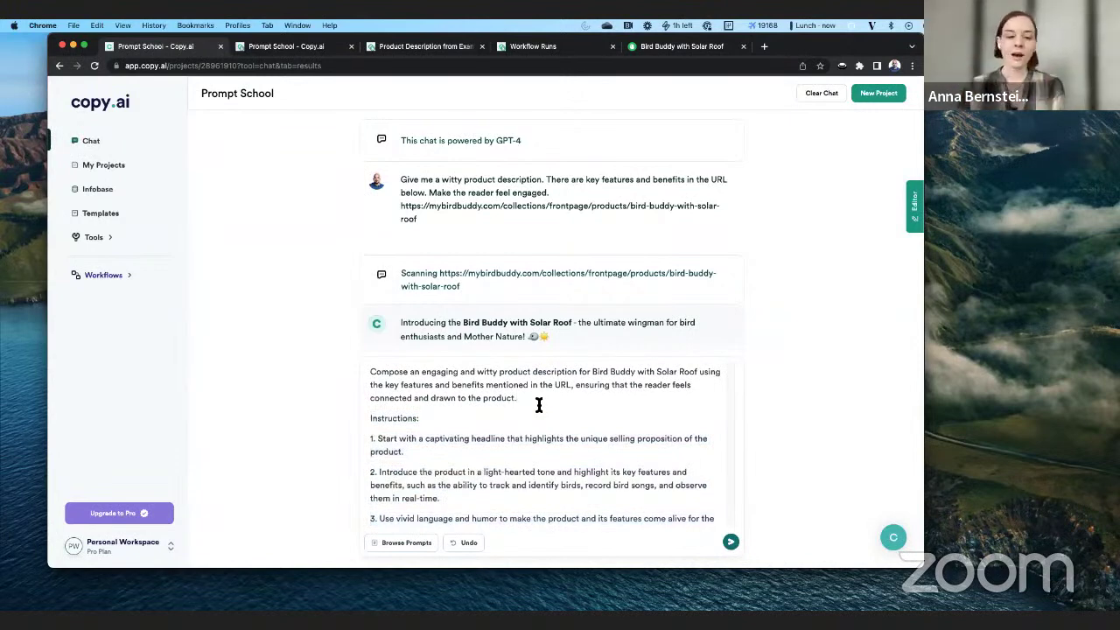
key(super+a)
key(BackSpace)
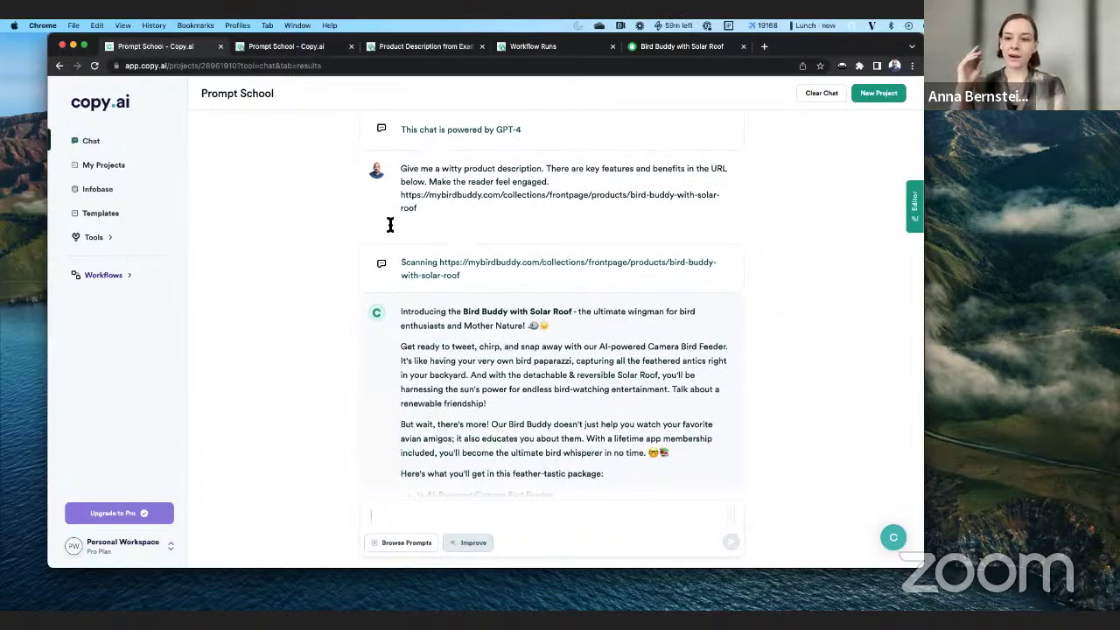
Enter "Use the key features and benefits from the URL below to write a witty product description." in the chat input
drag(403, 163, 443, 204)
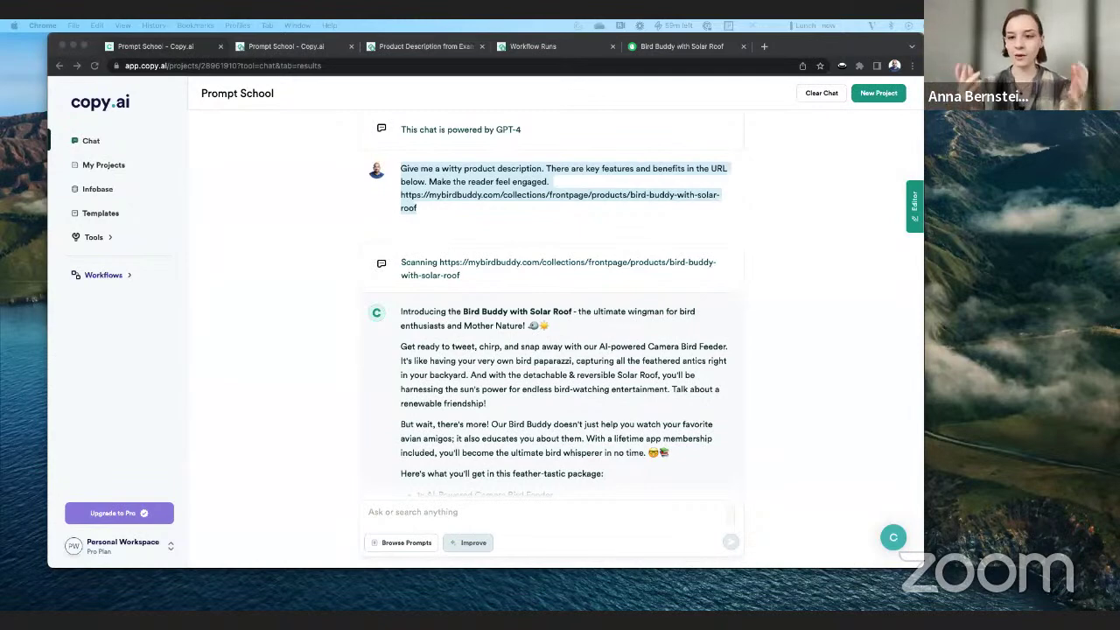
click(416, 512)
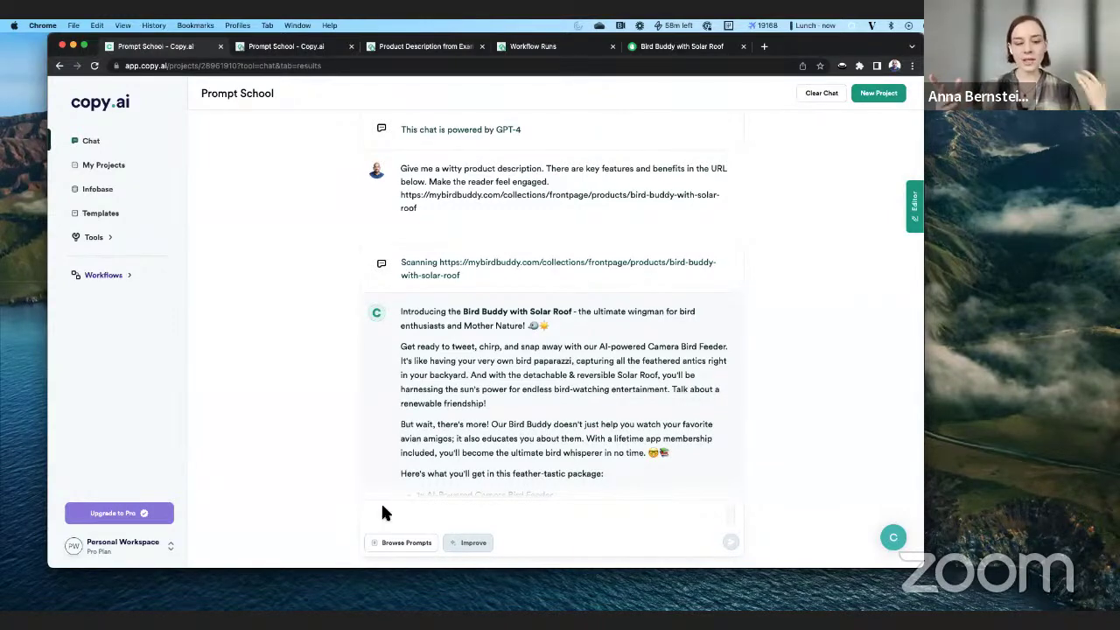
text(Us)
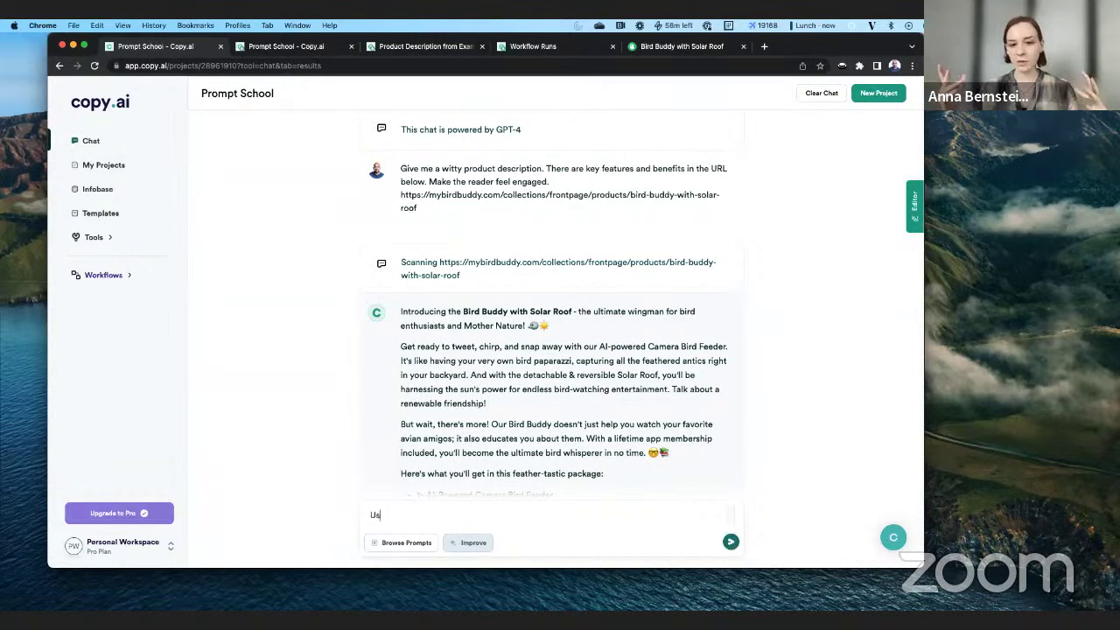
text(e the key features and be)
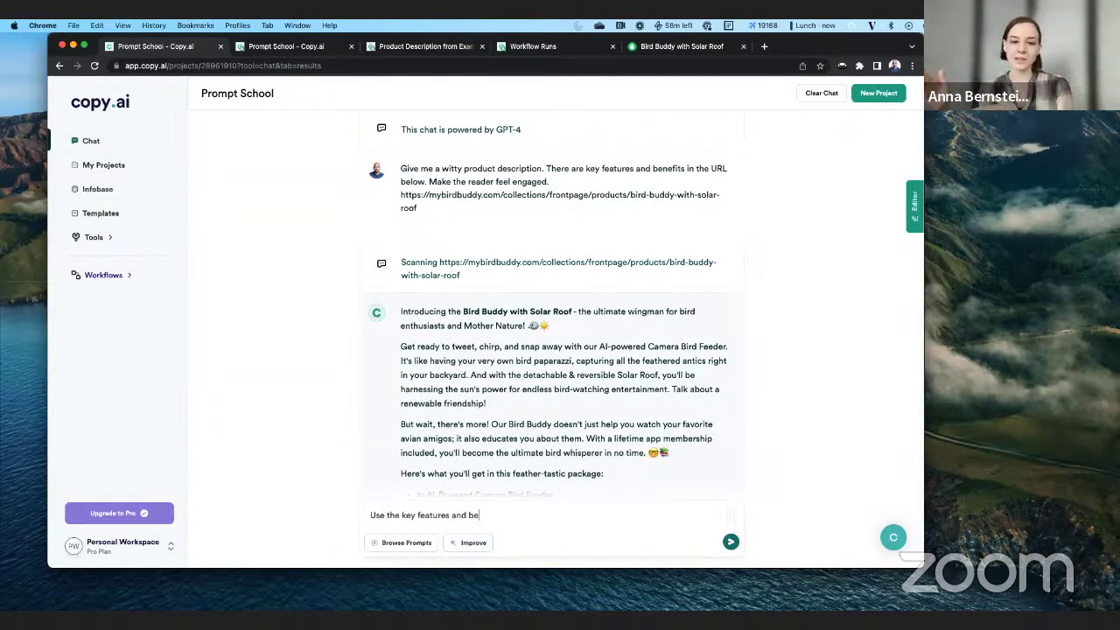
text(nefits from the URL below)
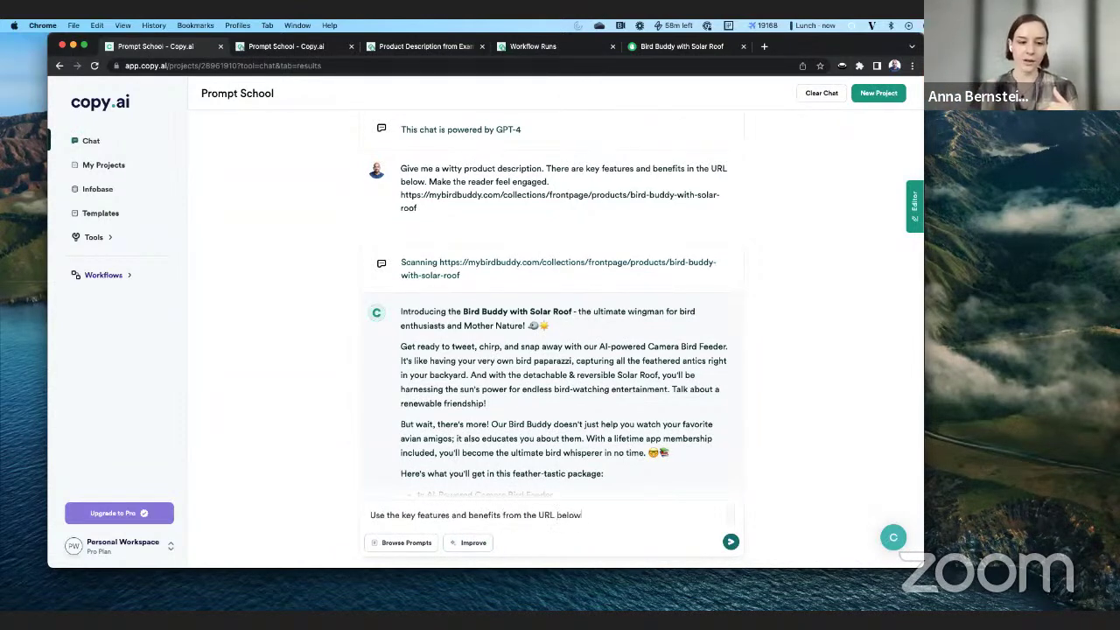
text( to write a witty product desc)
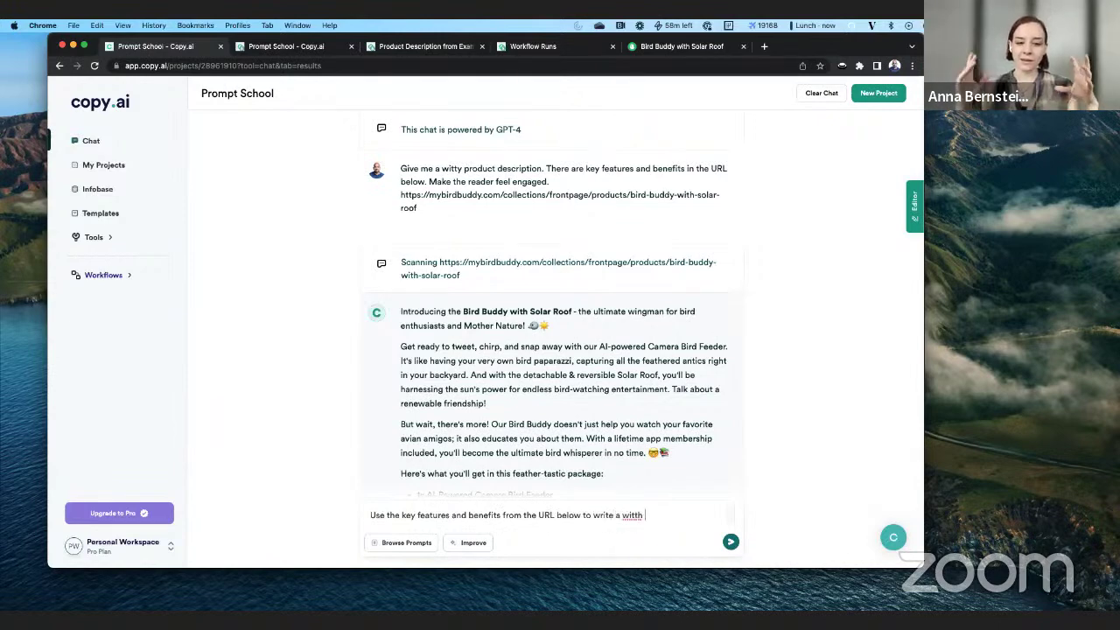
text(ript)
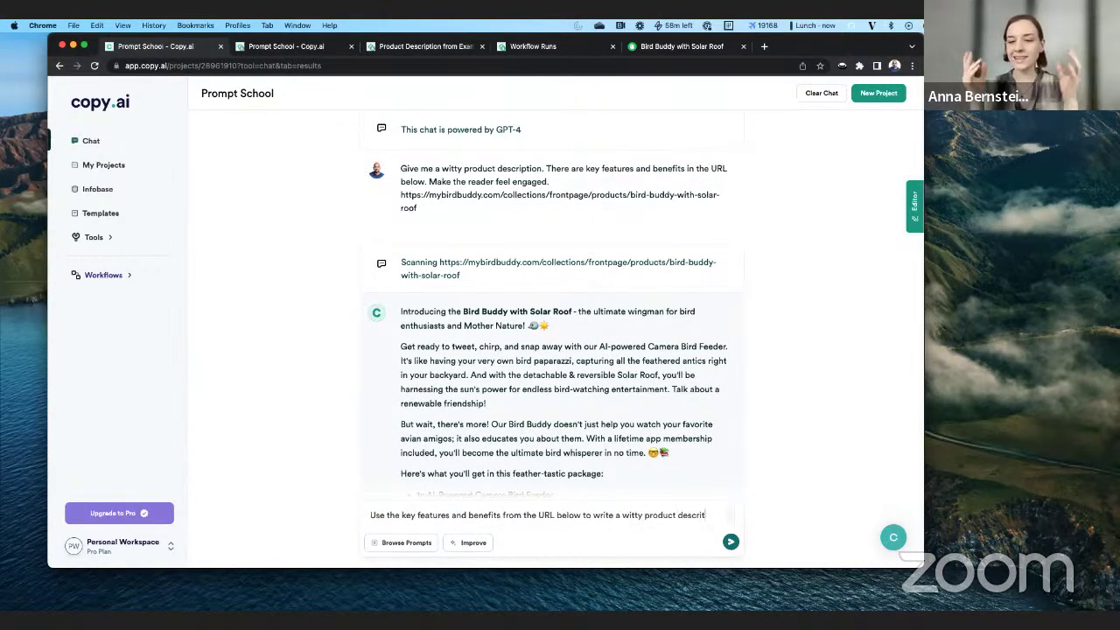
text(ion.)
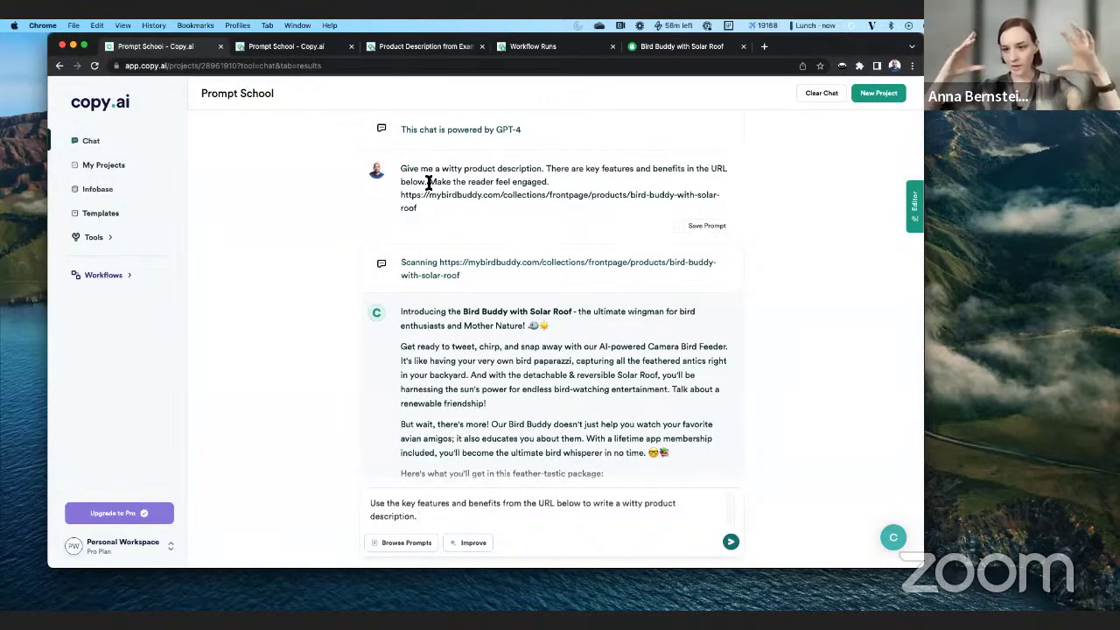
Append "Make the reader feel engaged." and the Bird Buddy URL copied from the earlier prompt, and submit the rewritten prompt
drag(429, 181, 443, 211)
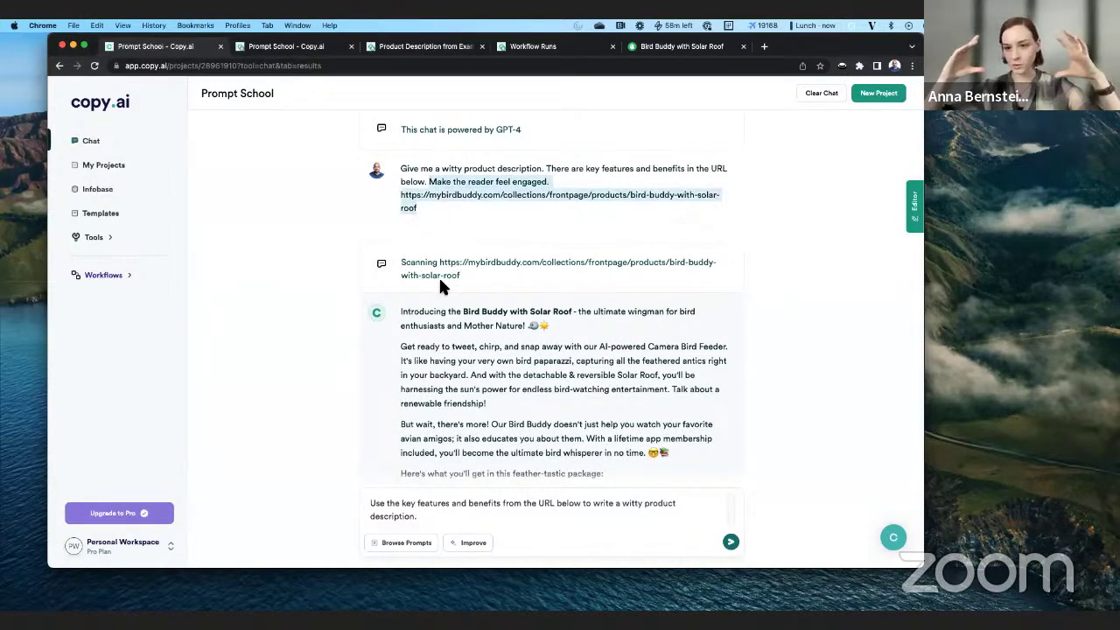
click(464, 519)
key(super+v)
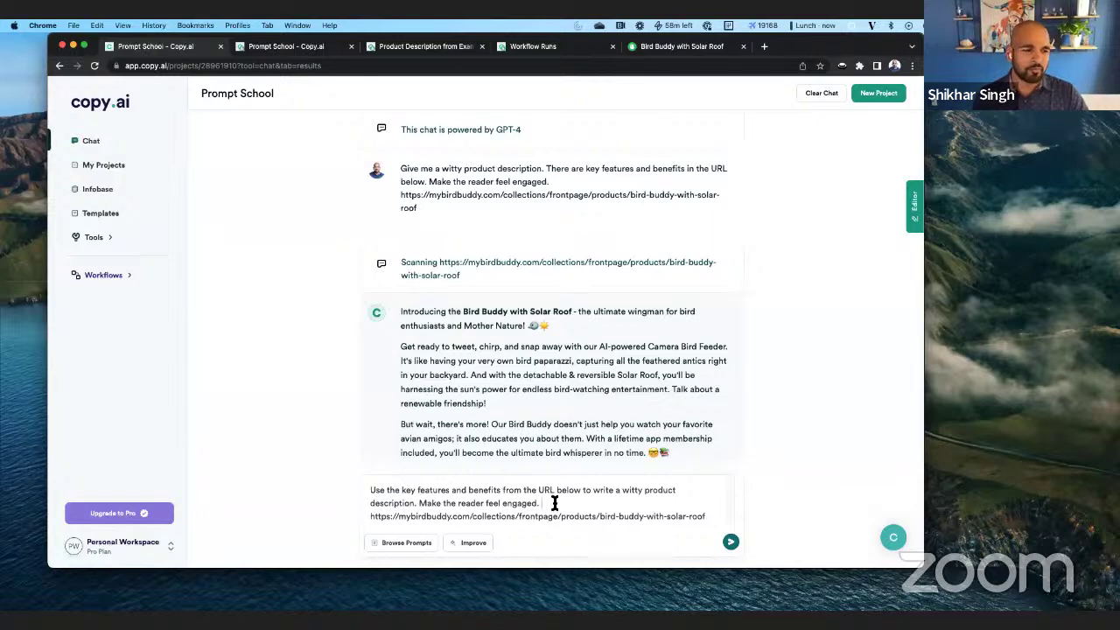
click(418, 503)
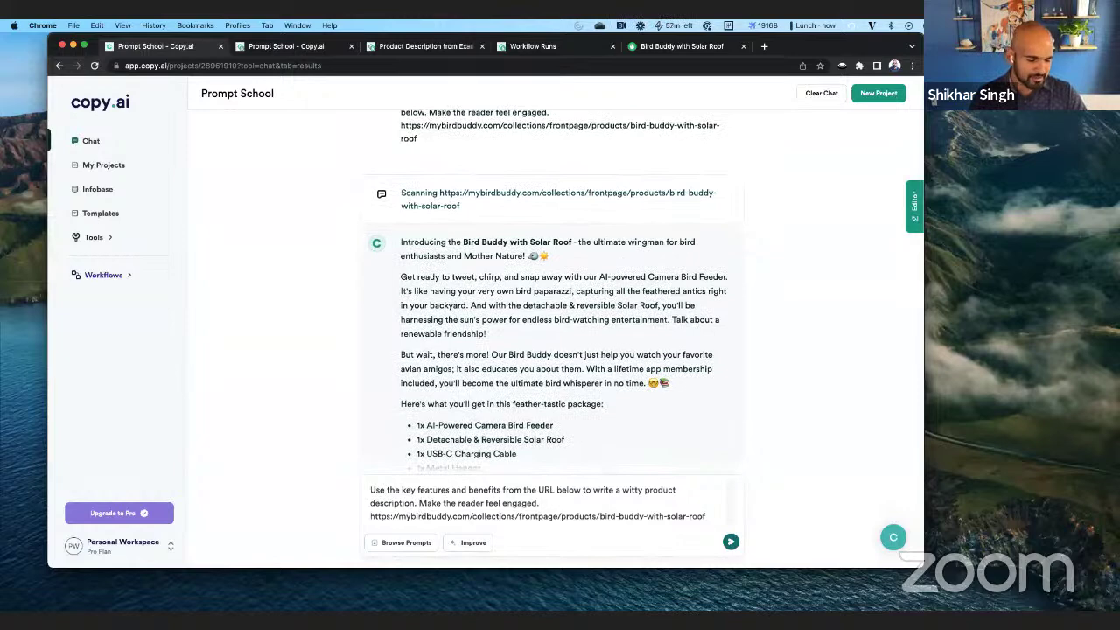
key(Return)
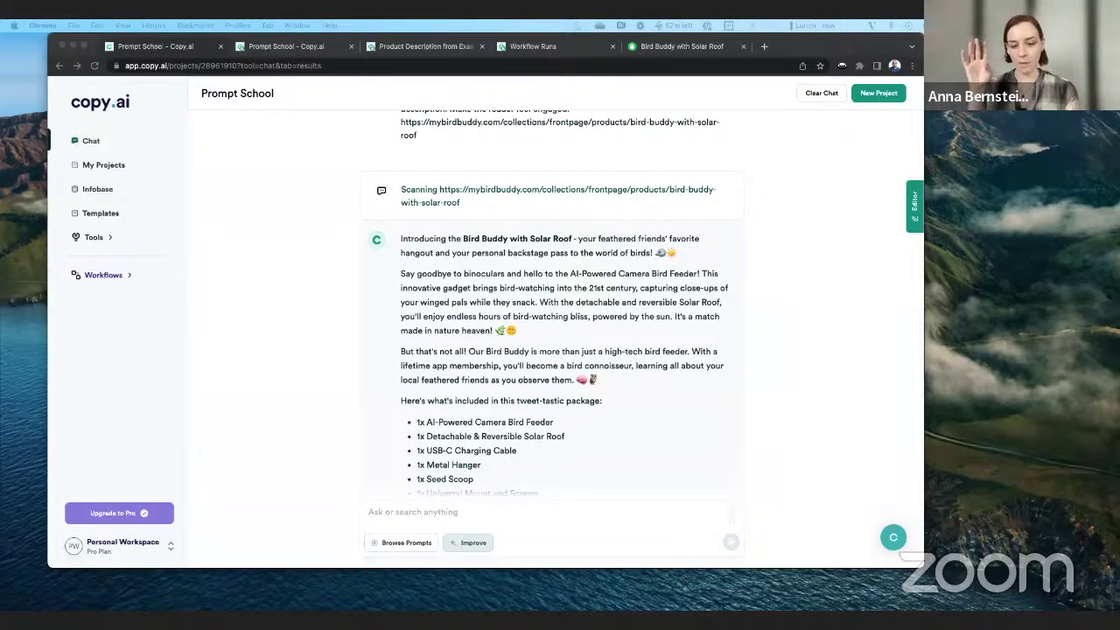
scroll(394, 288, down, 3)
scroll(477, 155, up, 1)
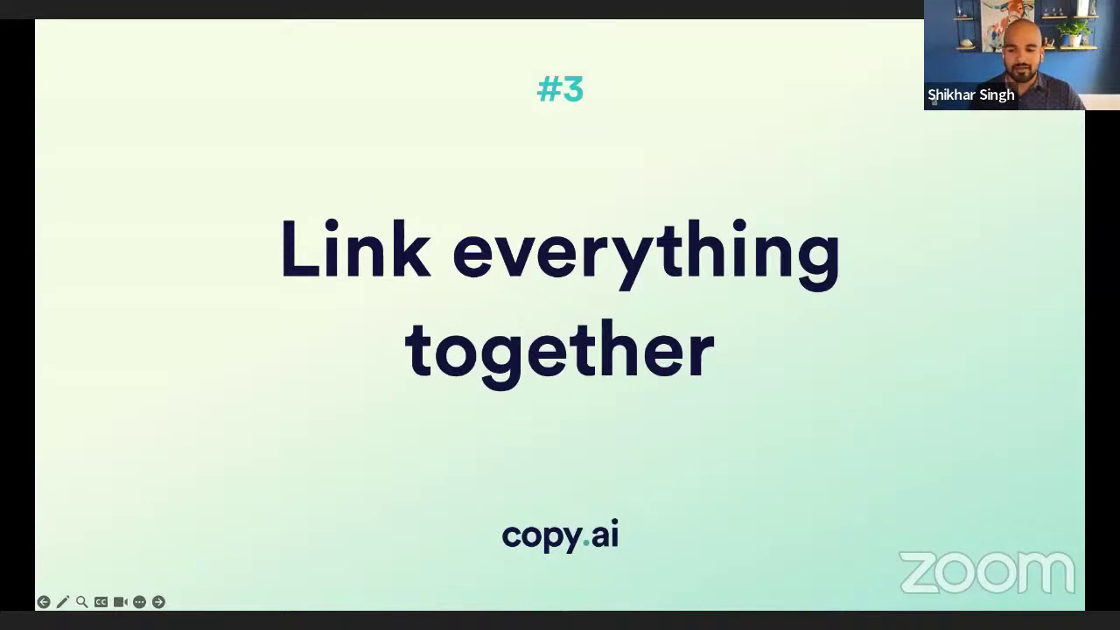
key(Right)
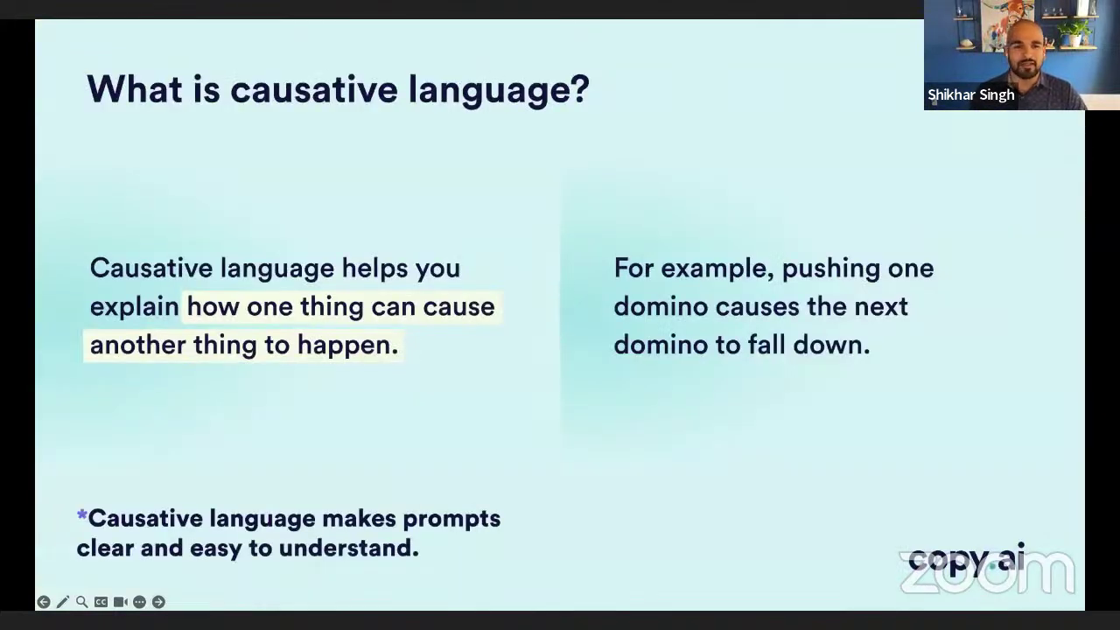
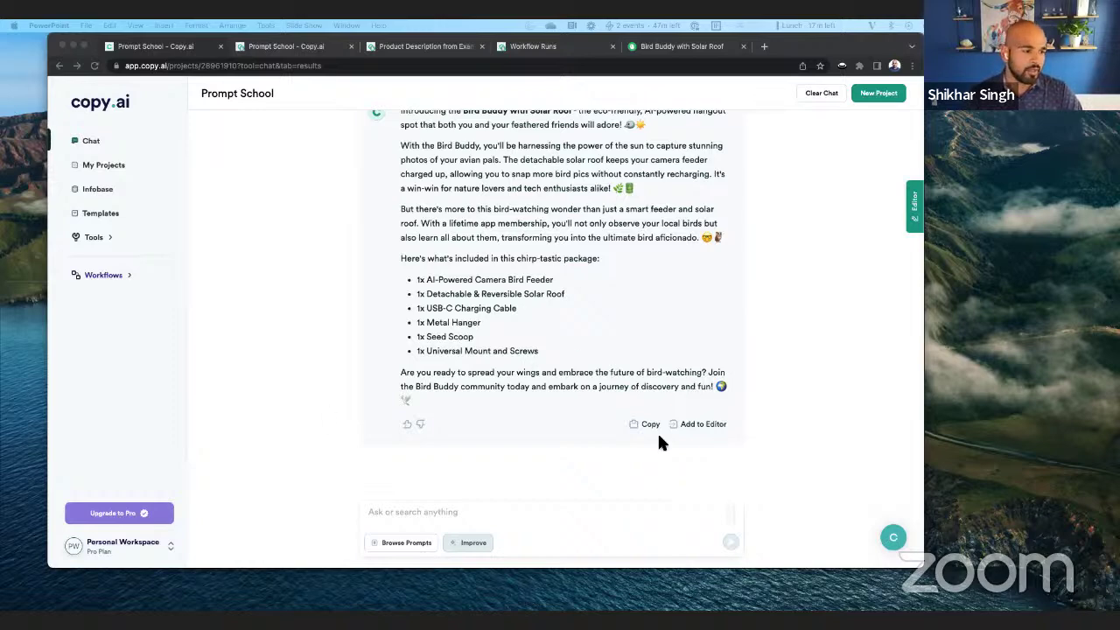
Review the latest Bird Buddy description against its prompt with the key features and benefits label, and briefly look at the prompt library
click(650, 362)
scroll(650, 362, up, 1)
scroll(664, 345, up, 3)
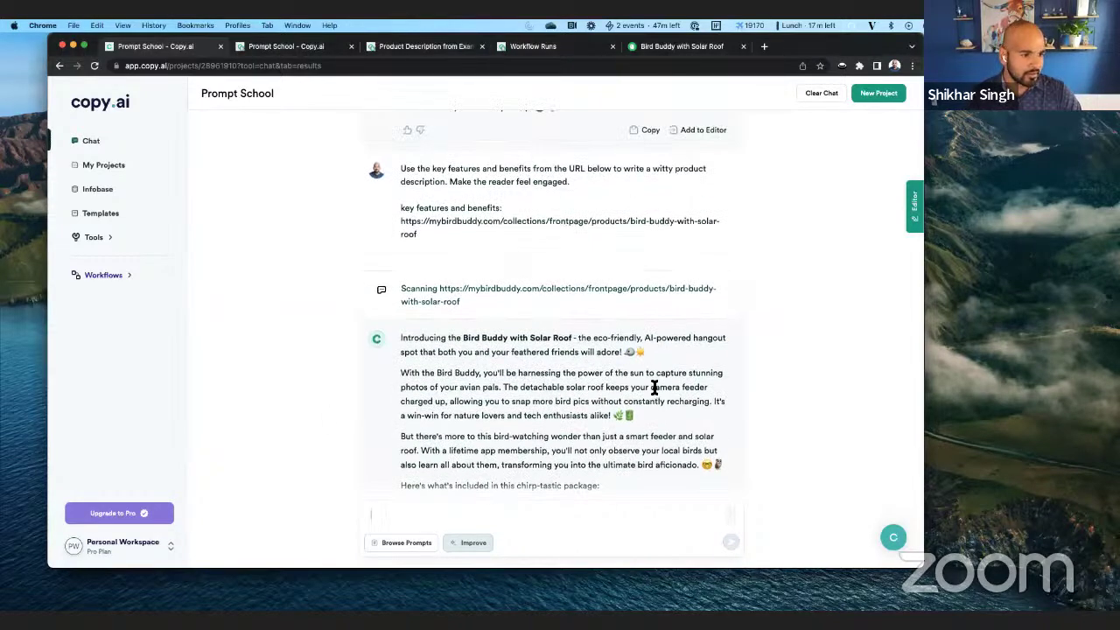
scroll(586, 411, down, 4)
scroll(665, 395, up, 1)
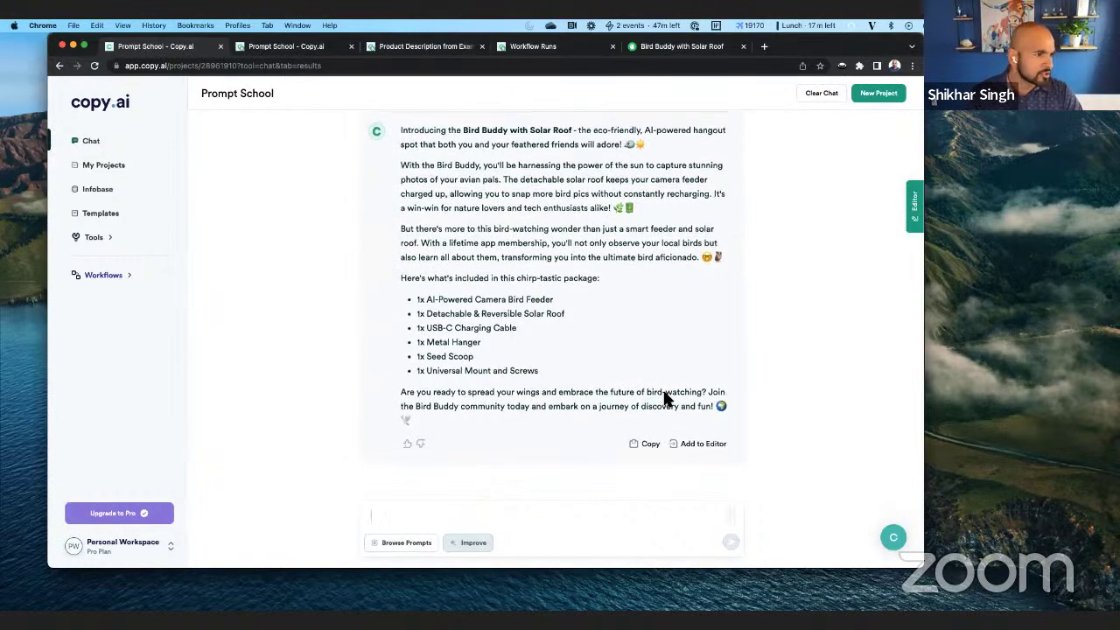
scroll(529, 428, up, 5)
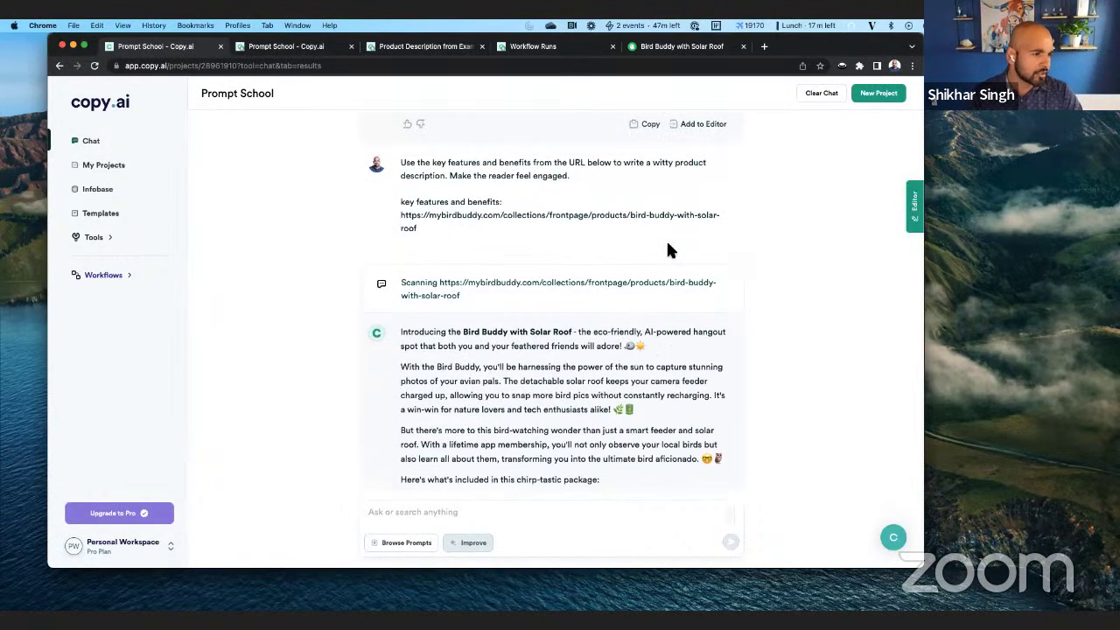
click(705, 250)
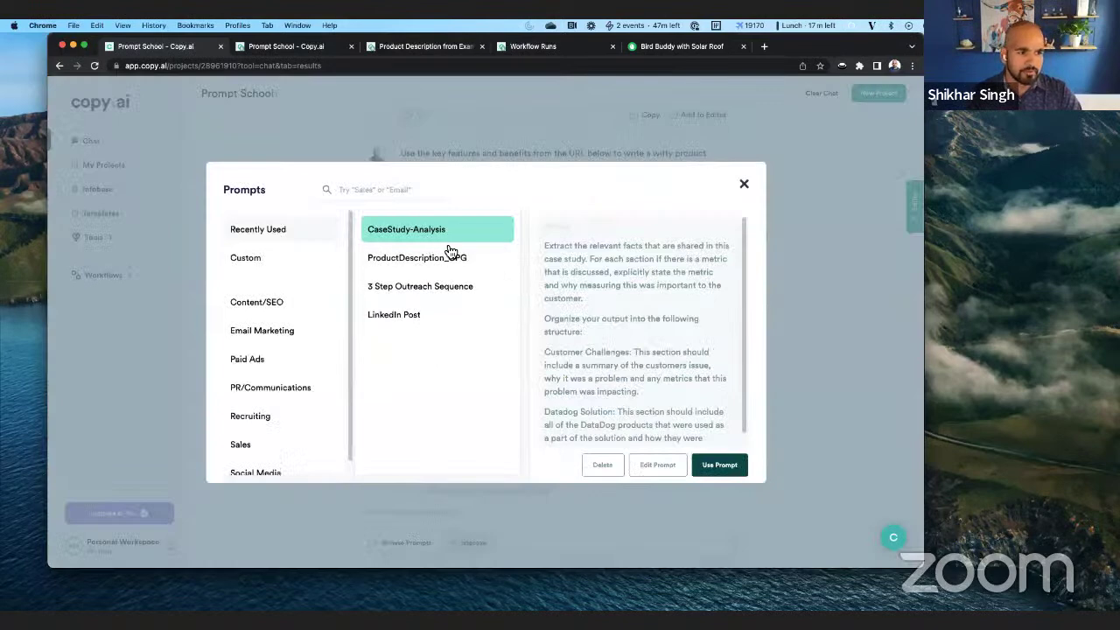
click(743, 184)
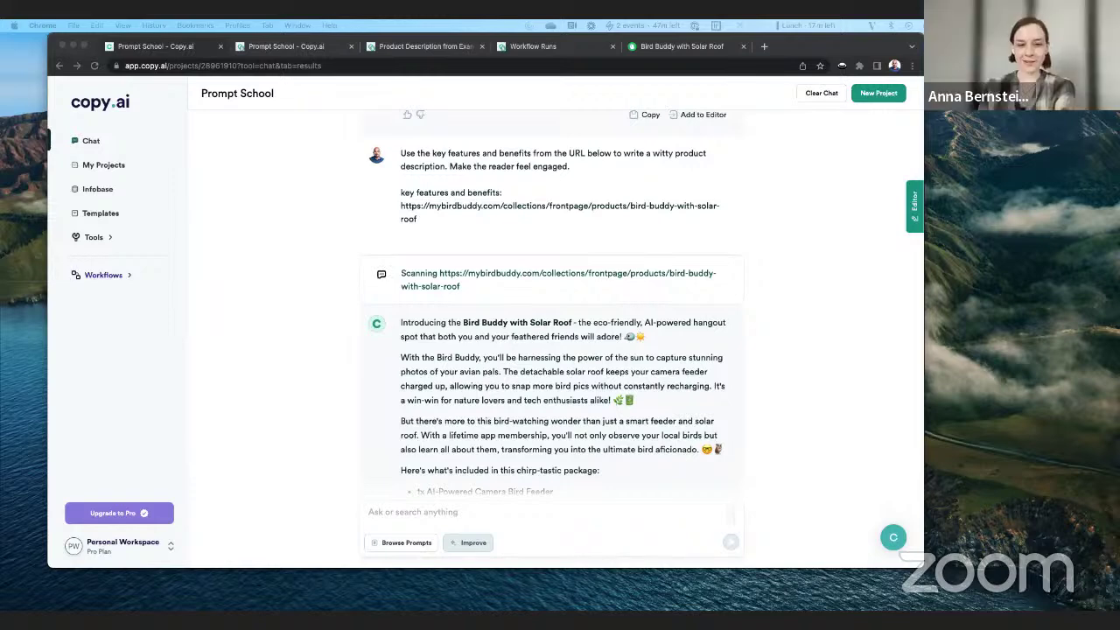
Copy the submitted prompt with the key features and benefits label back into the chat input
scroll(500, 350, up, 1)
scroll(489, 332, up, 2)
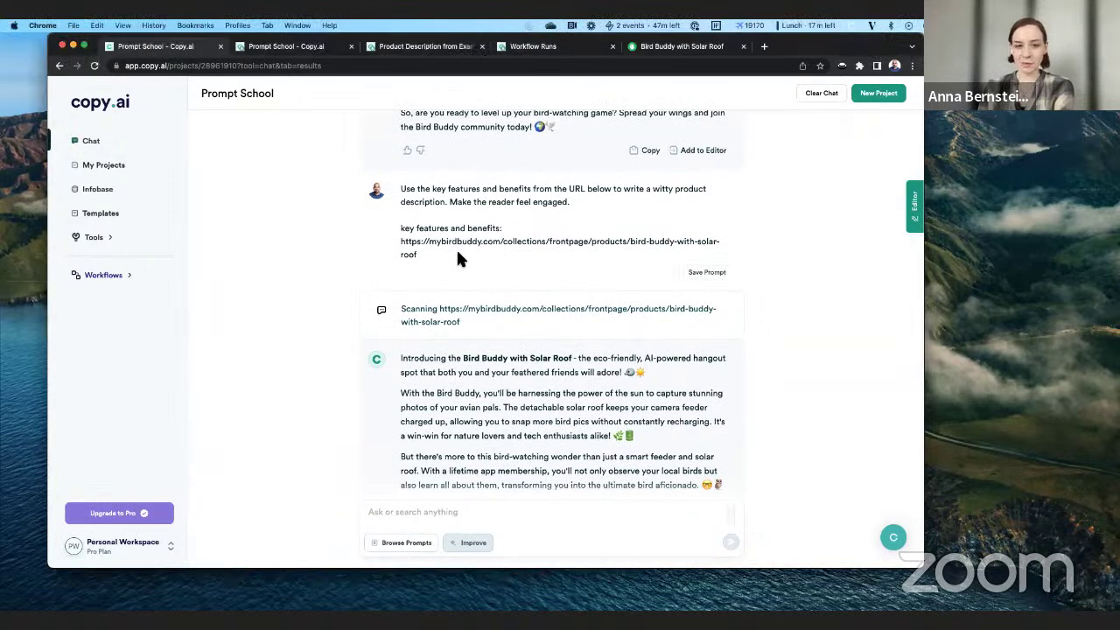
drag(456, 249, 398, 195)
key(super+c)
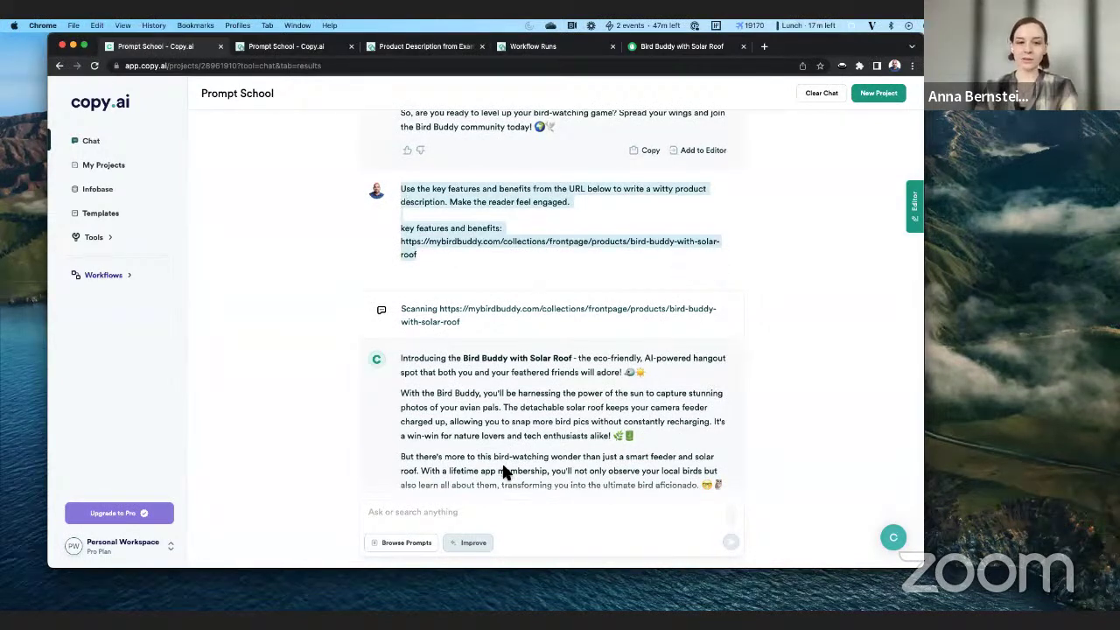
click(498, 511)
key(super+v)
scroll(473, 420, down, 5)
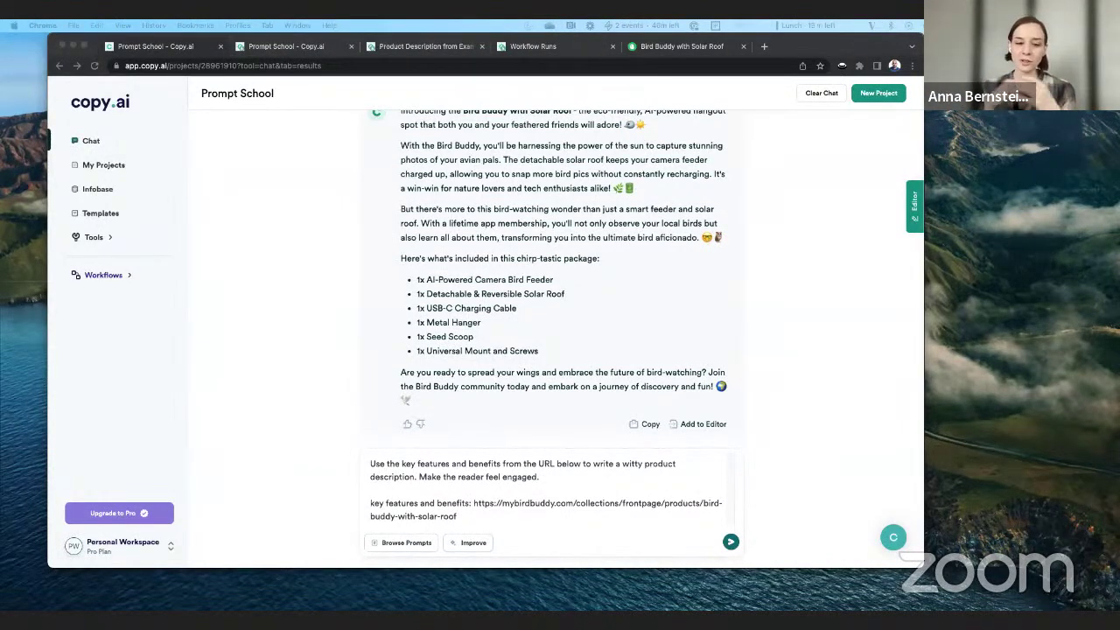
Remove the sentence "Make the reader feel engaged." from the prompt so the instruction ends after "product description."
click(548, 476)
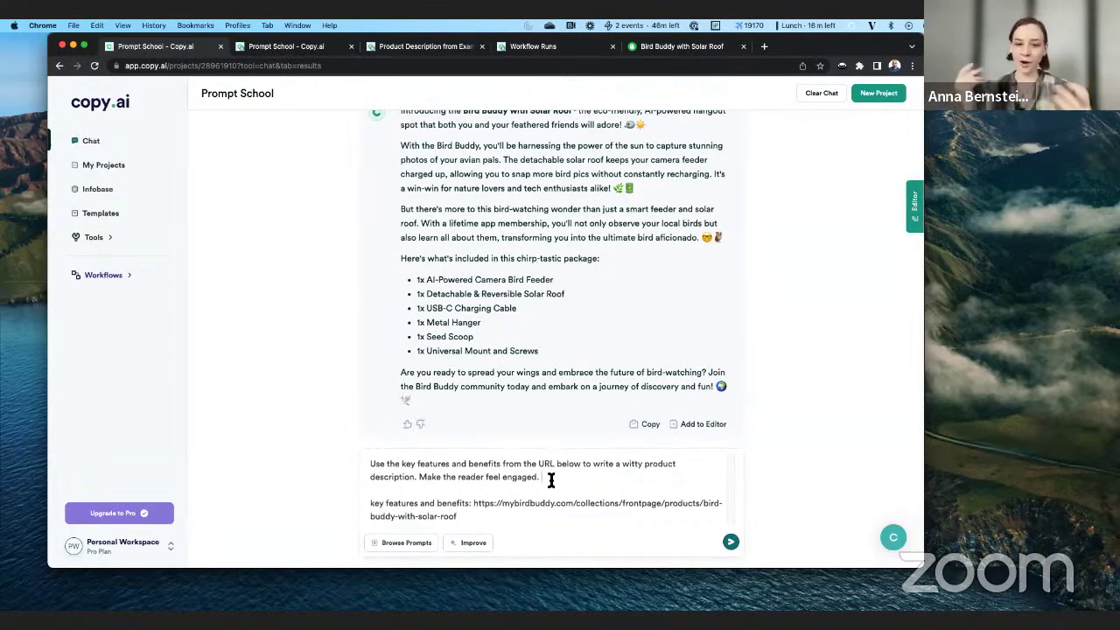
shift+click(420, 477)
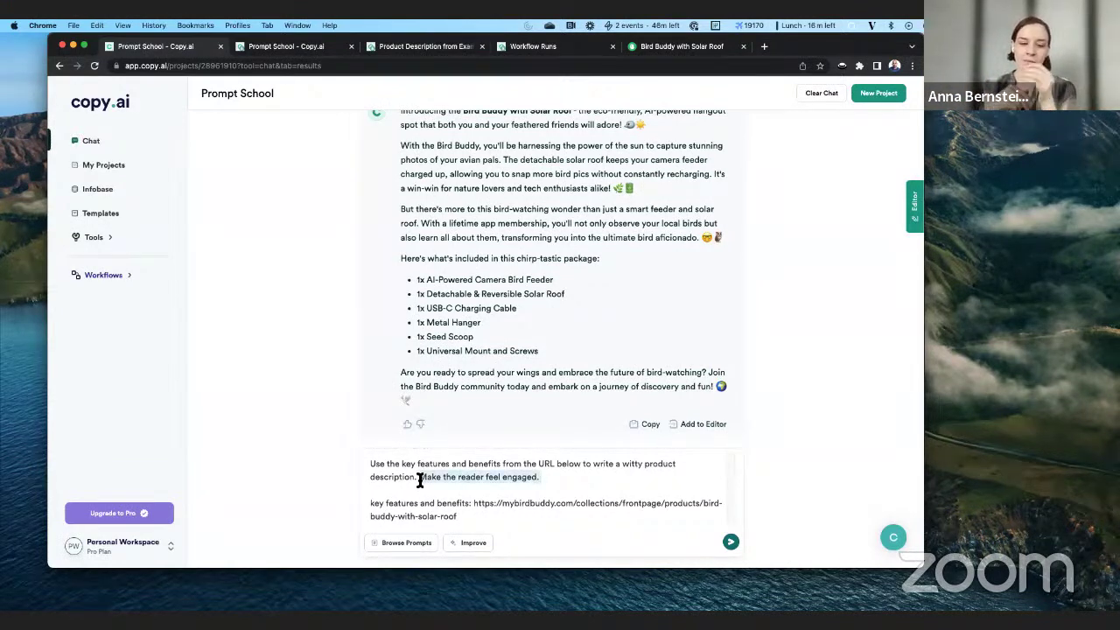
click(581, 480)
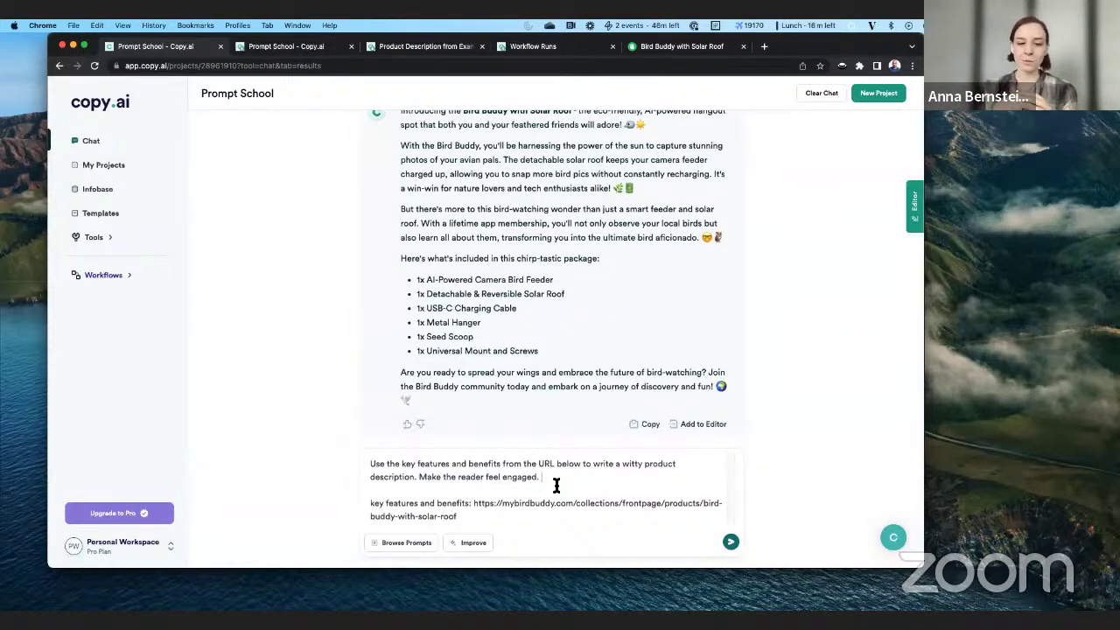
drag(557, 486, 419, 477)
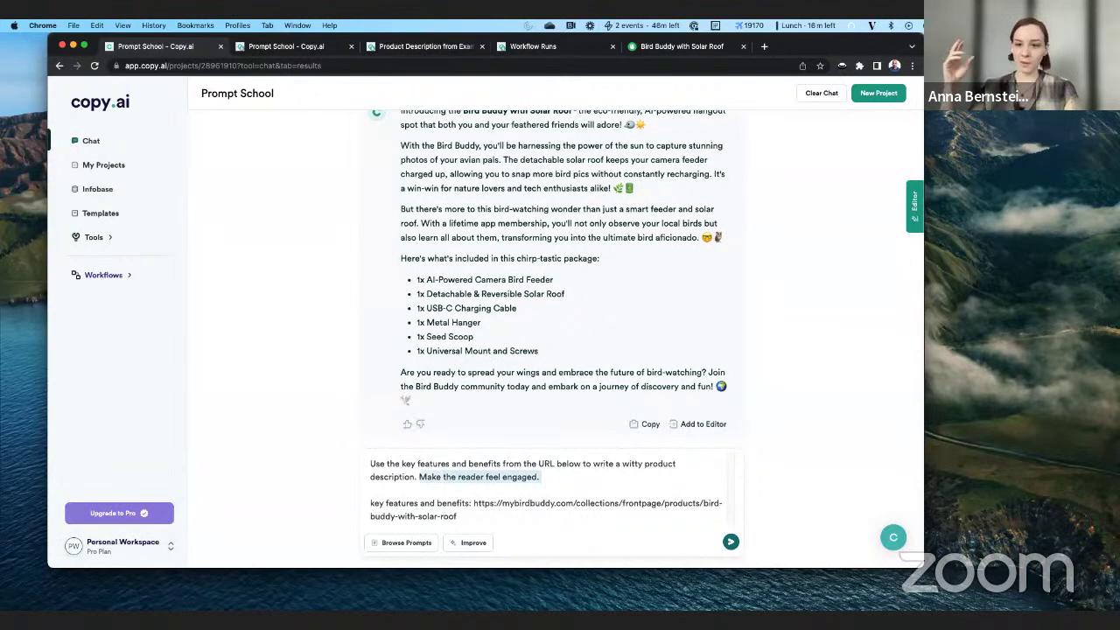
key(BackSpace)
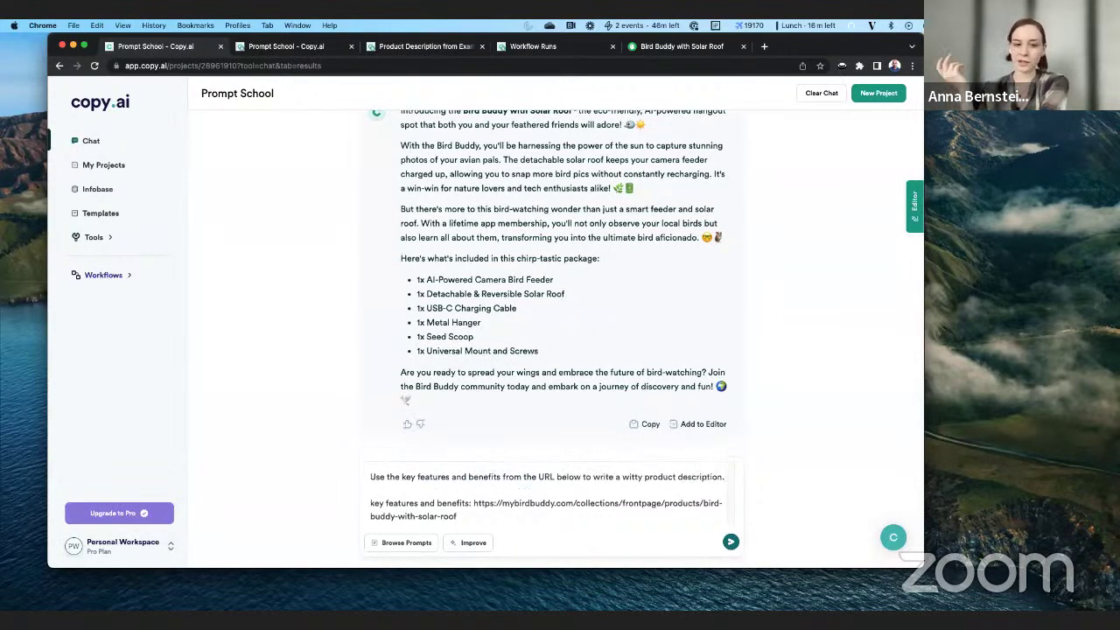
key(BackSpace)
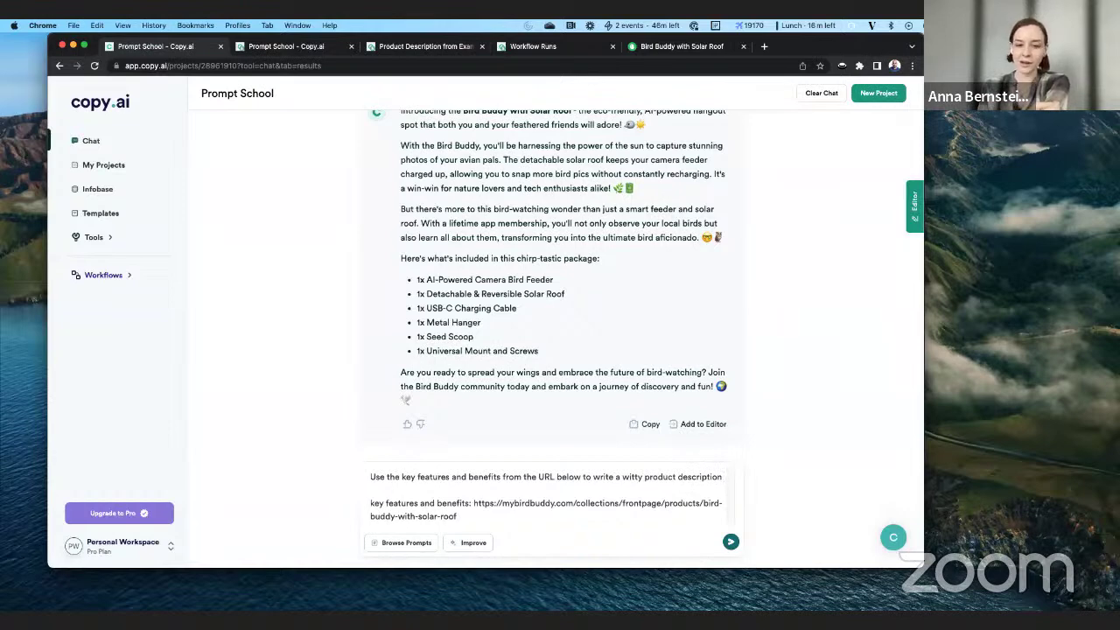
text(.)
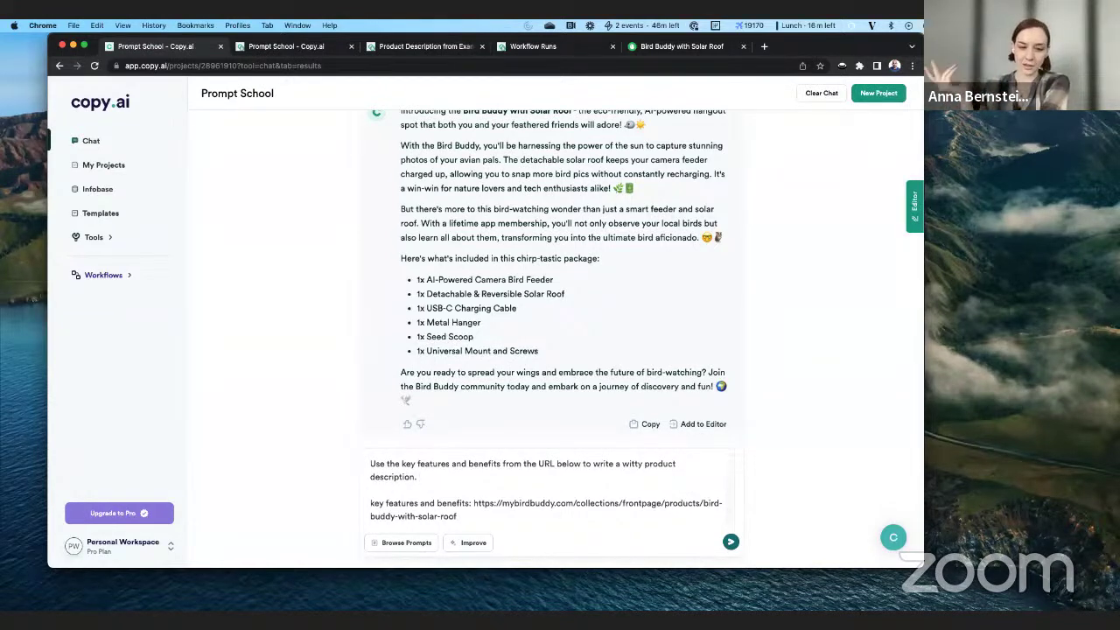
Try starting the prompt with "ENGAGE THE READER." and delete that sentence again
click(370, 464)
text(ENG)
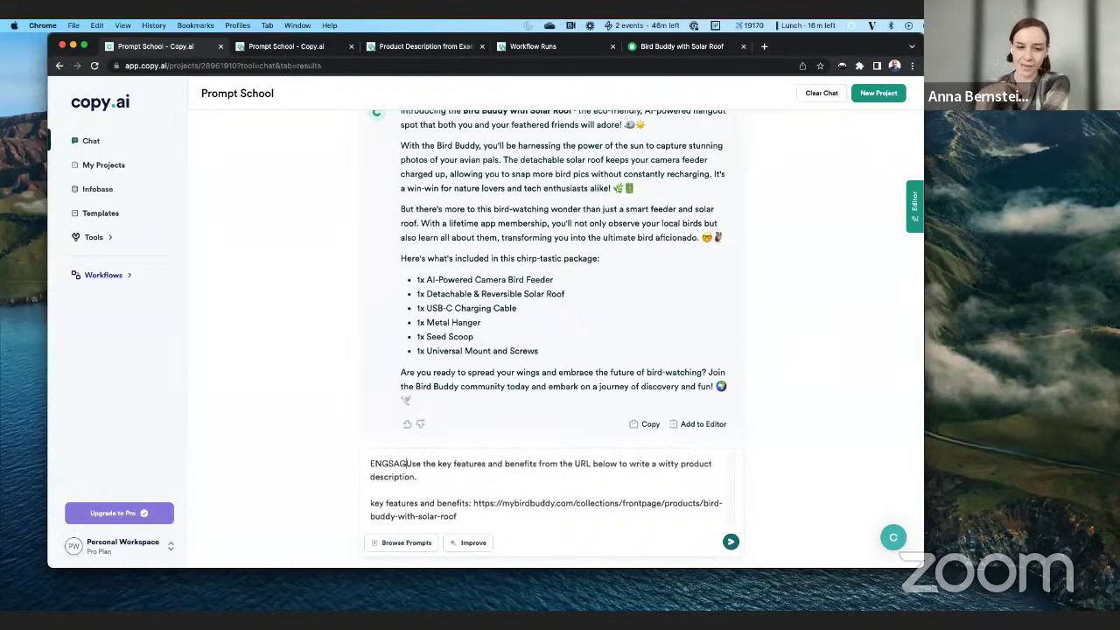
text(AGE THE READER)
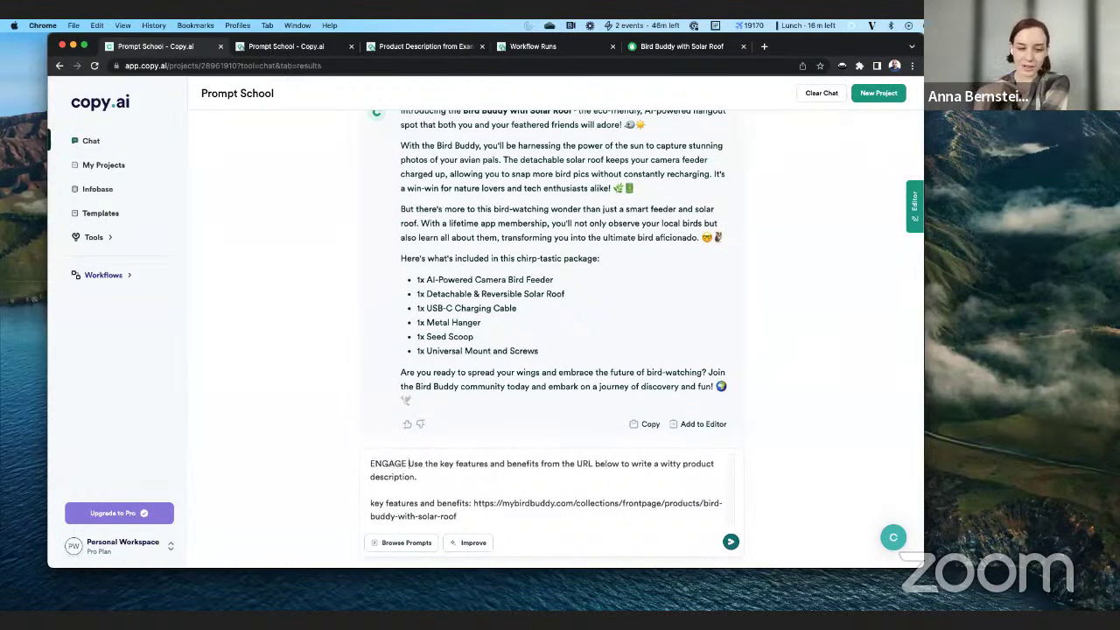
key(BackSpace)
text(.)
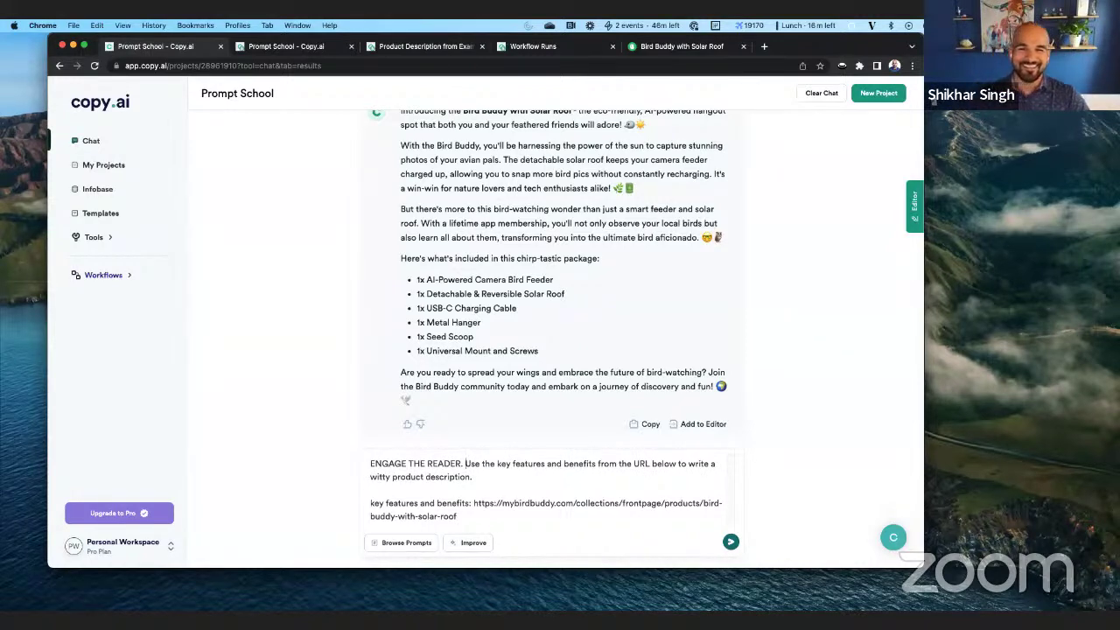
key(super+shift+Left)
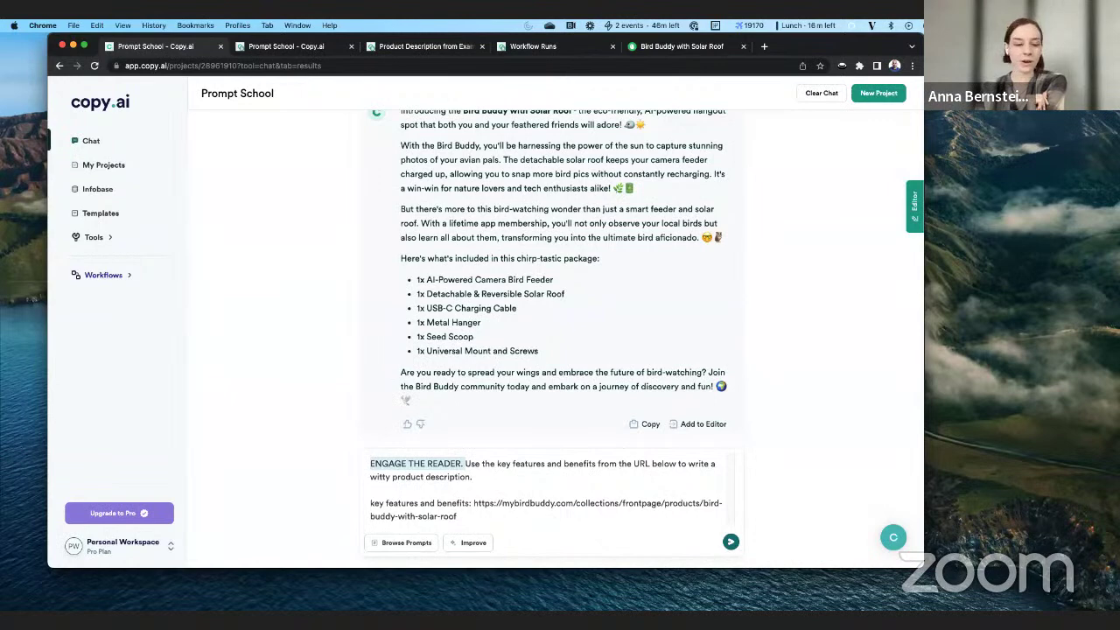
key(BackSpace)
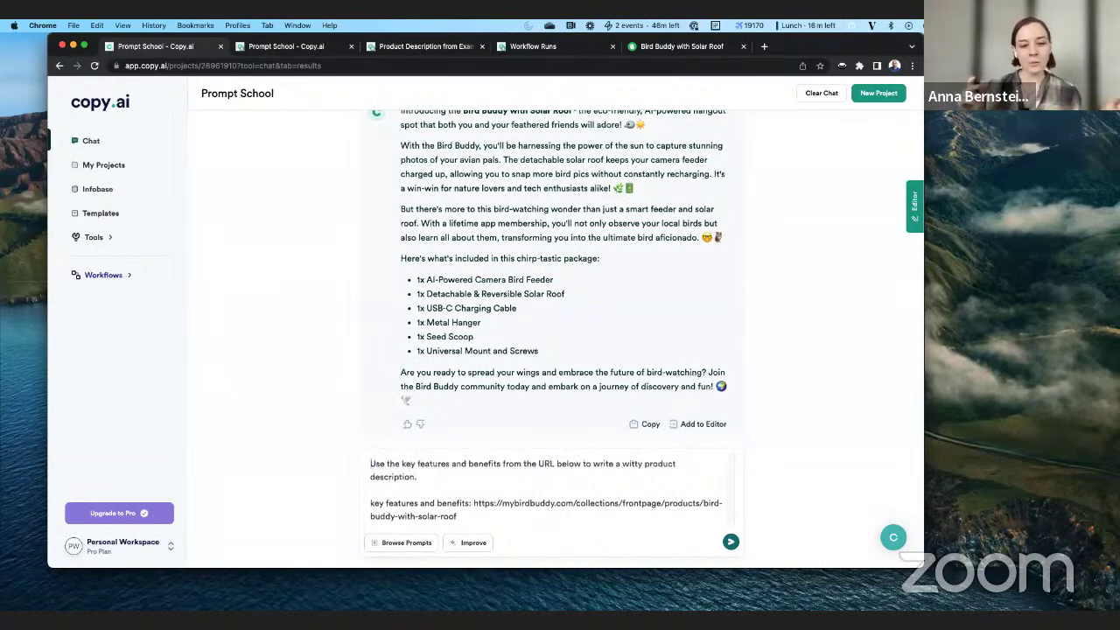
Extend the prompt's instruction after "product description" with "that engages the reader." and submit the prompt
key(BackSpace)
key(BackSpace)
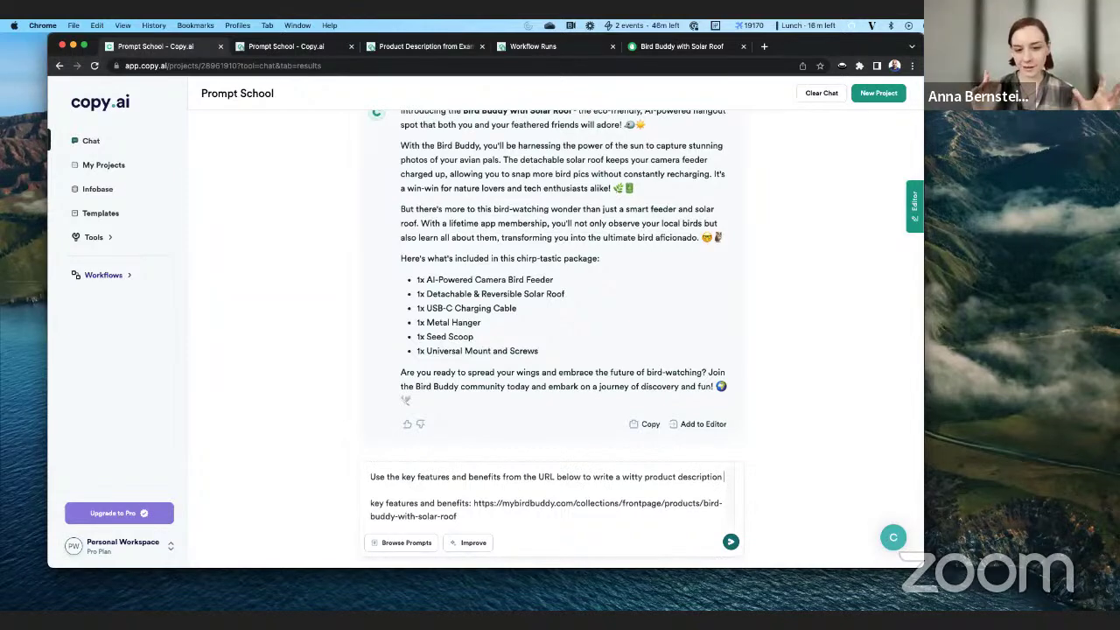
text(that eng)
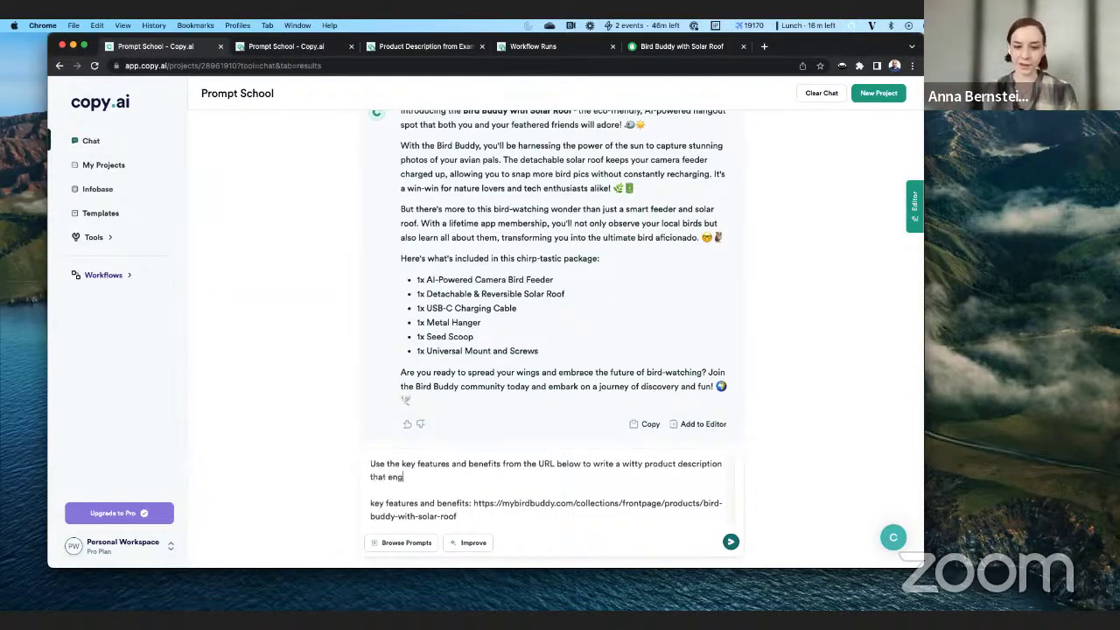
text(ages the reader.)
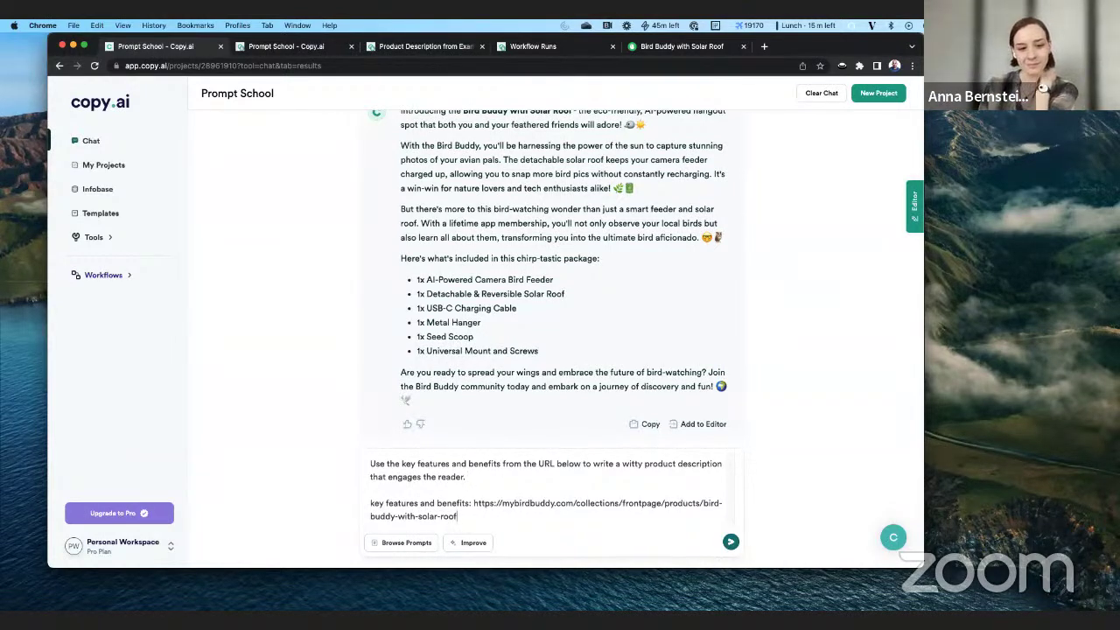
key(Return)
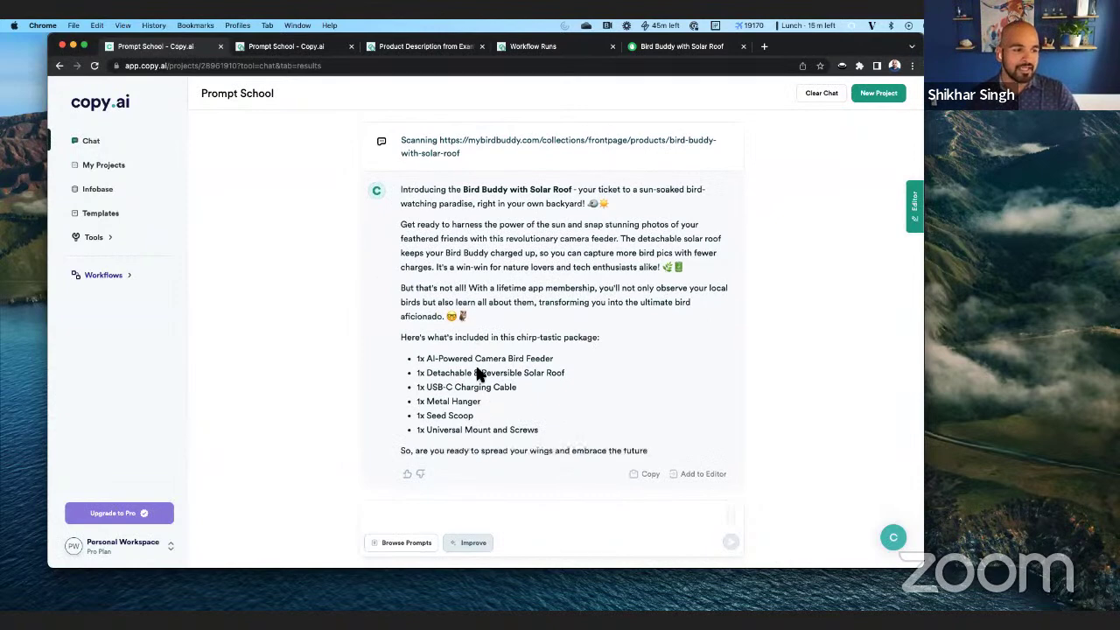
Look over the generated Bird Buddy description and switch to the "Unleash the power of verbs" presentation slide
drag(403, 357, 610, 424)
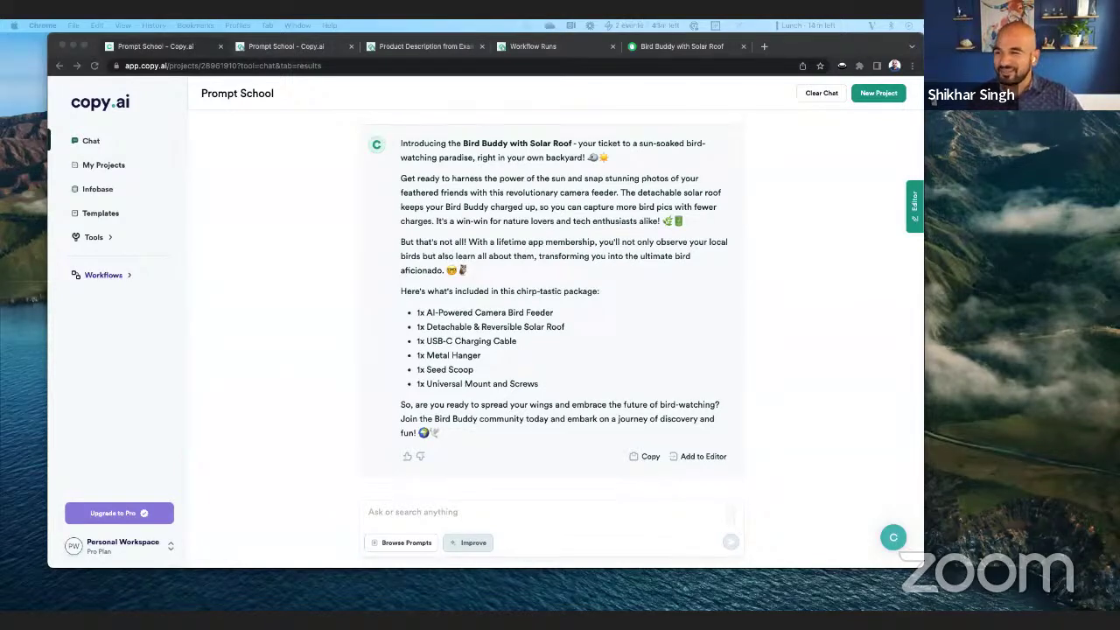
key(super+Tab)
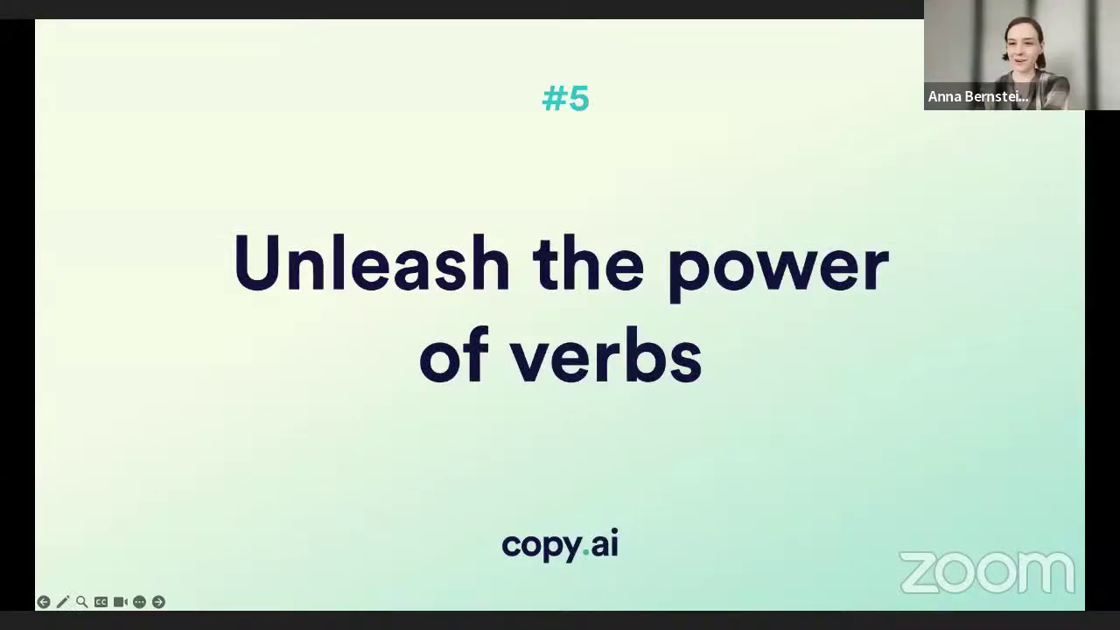
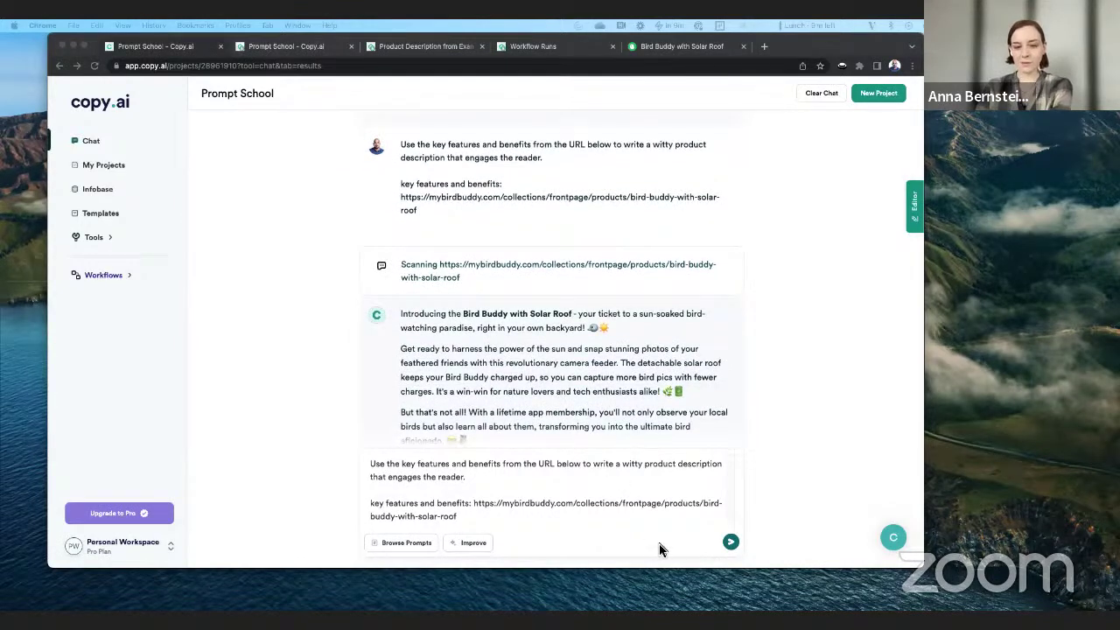
Copy the entire drafted Bird Buddy prompt and clear it from the chat input
click(545, 505)
key(super+a)
key(super+c)
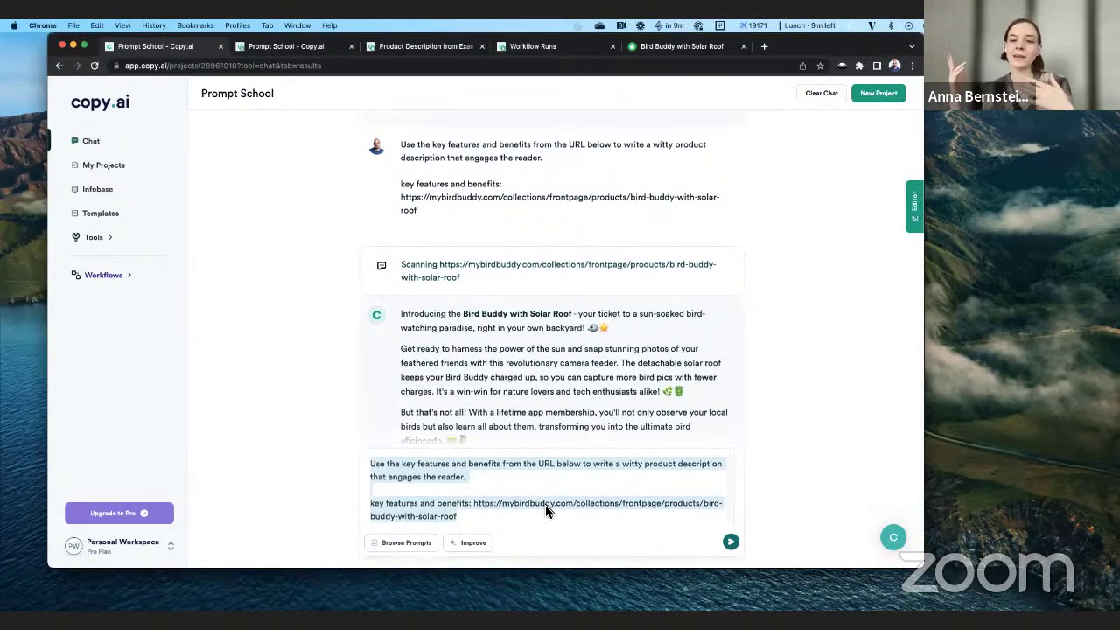
key(BackSpace)
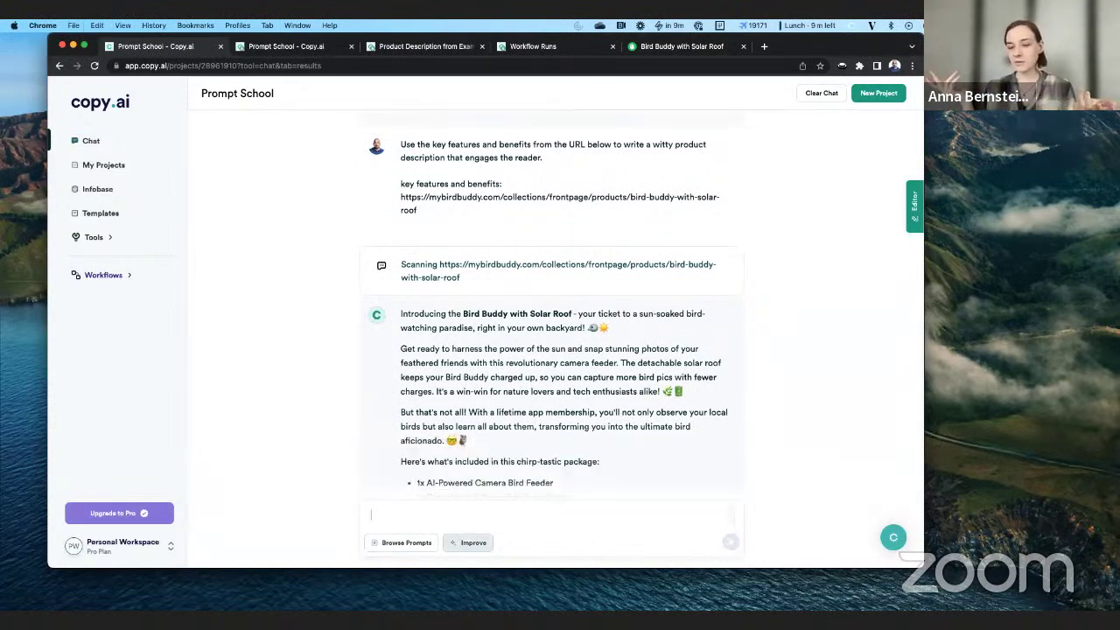
Ask the chat "What are some synonyms for witty?"
text(What are some results for)
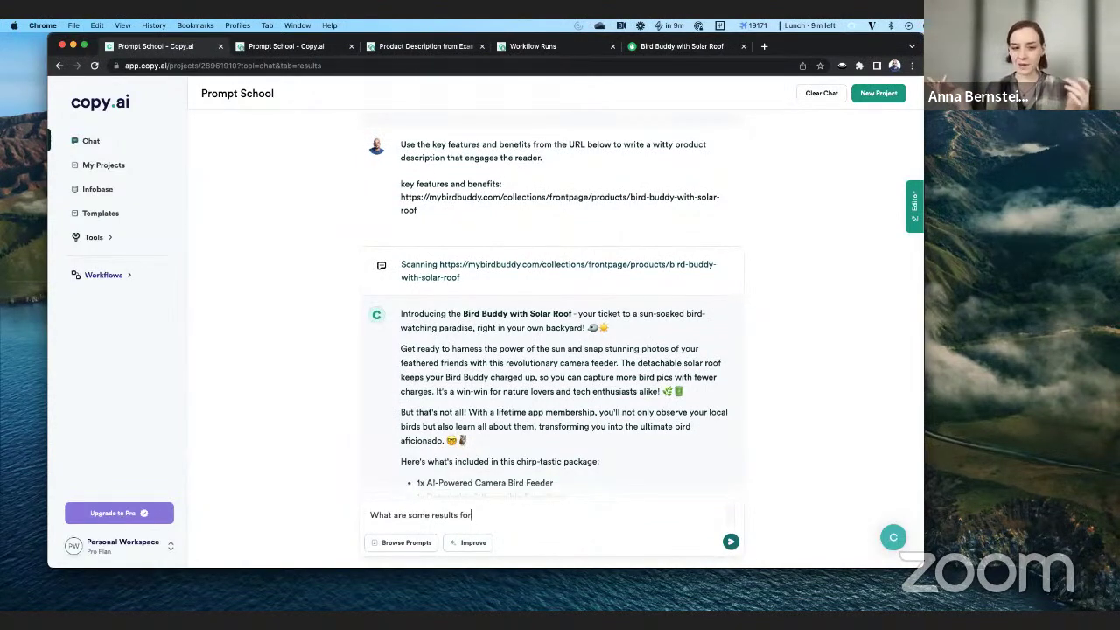
key(super+BackSpace)
text(What are some s)
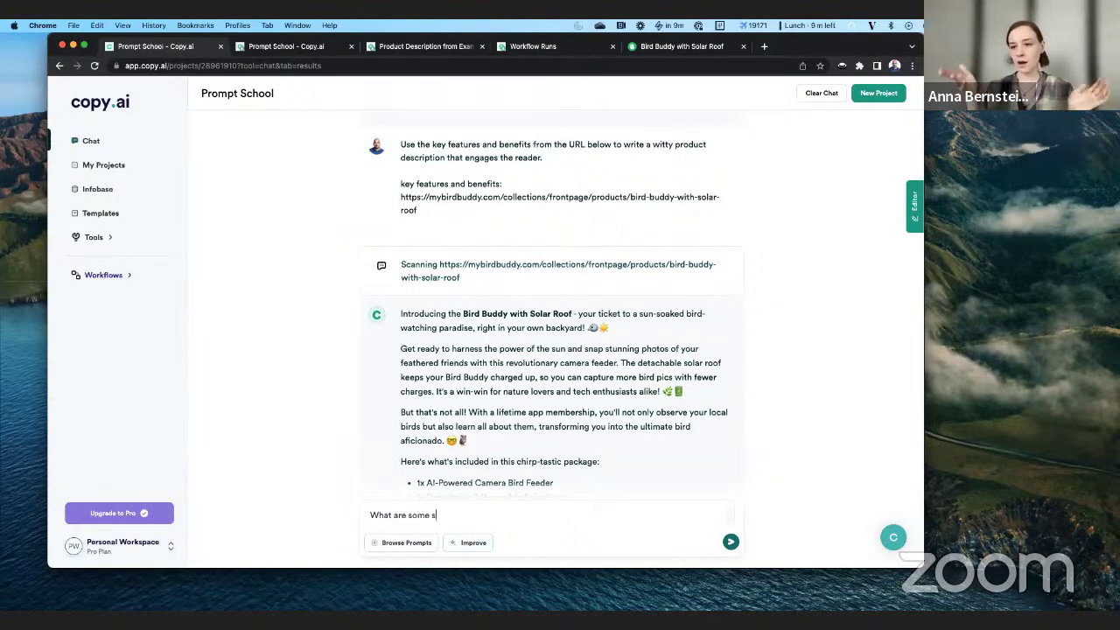
text(ynonyms for witty?)
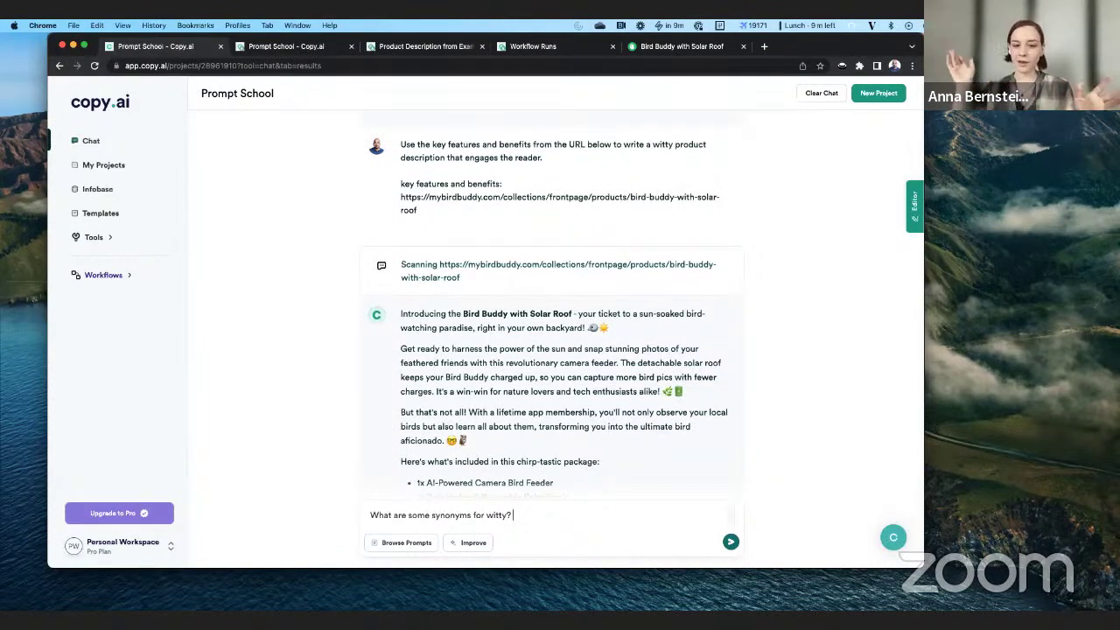
key(Return)
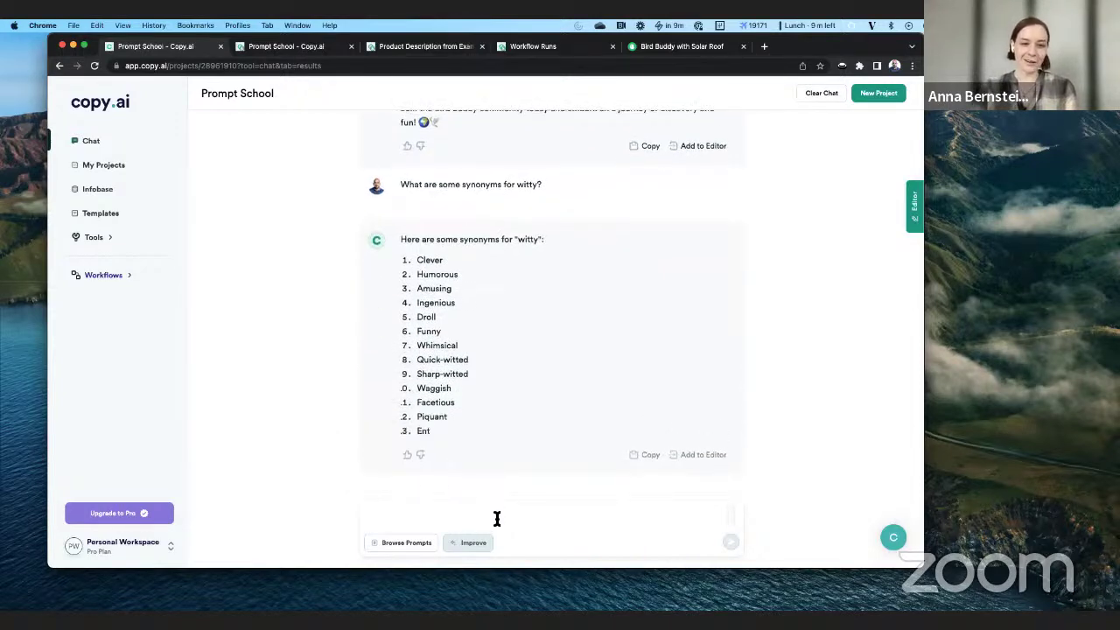
key(super+v)
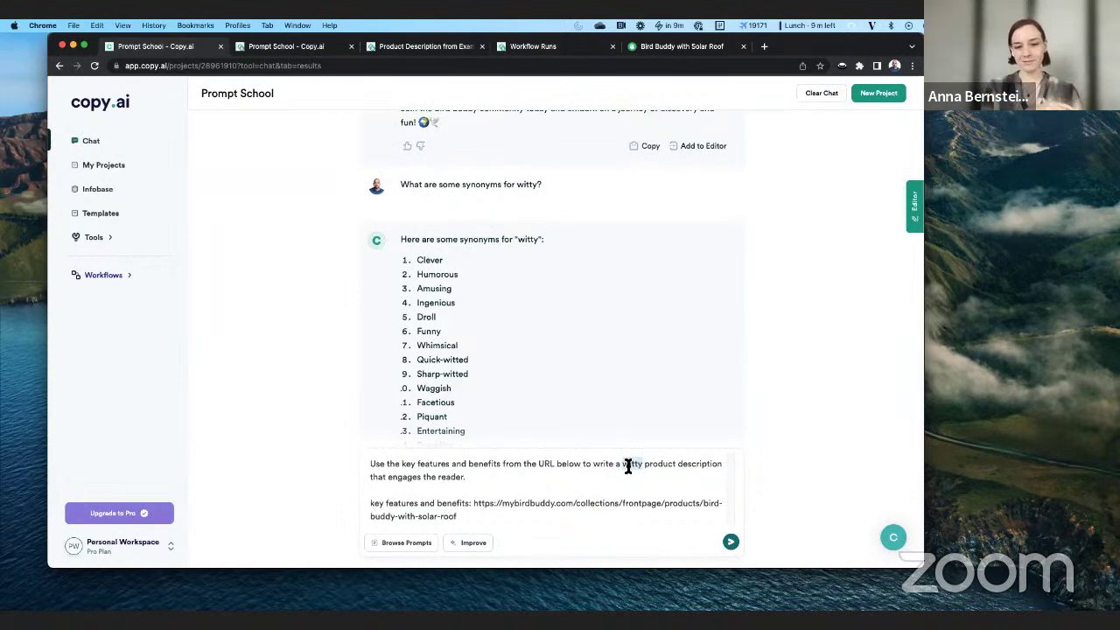
key(super+a)
key(super+c)
key(BackSpace)
Send the chat the follow-up request "Could you update these to provide definitions" for the list of synonyms
text(Coudl)
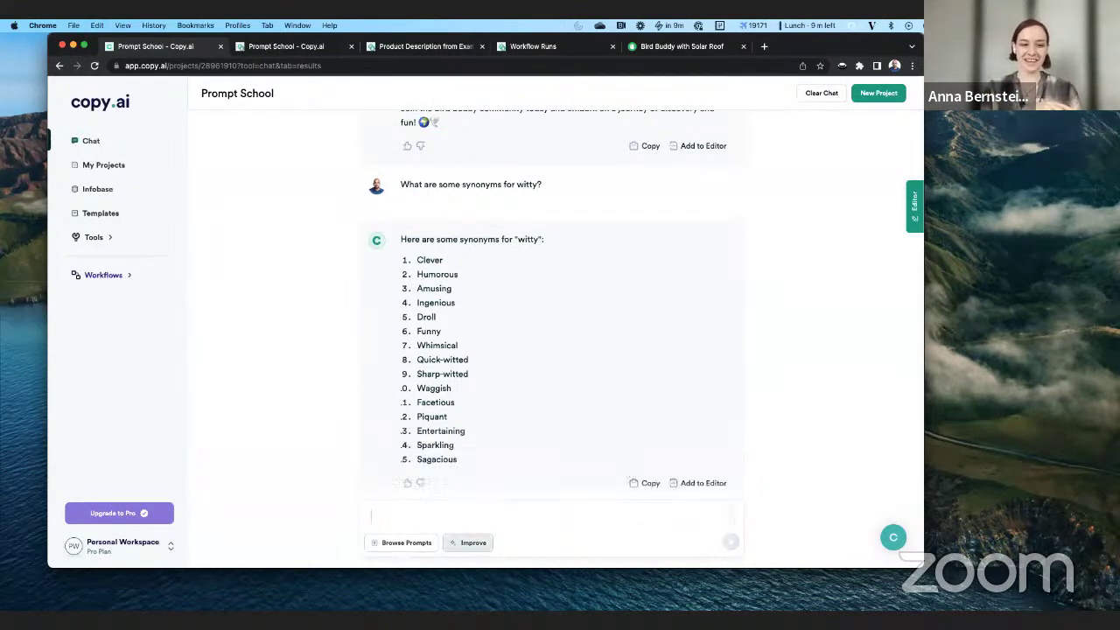
text( y)
key(BackSpace)
key(BackSpace)
key(BackSpace)
key(BackSpace)
text(ld y)
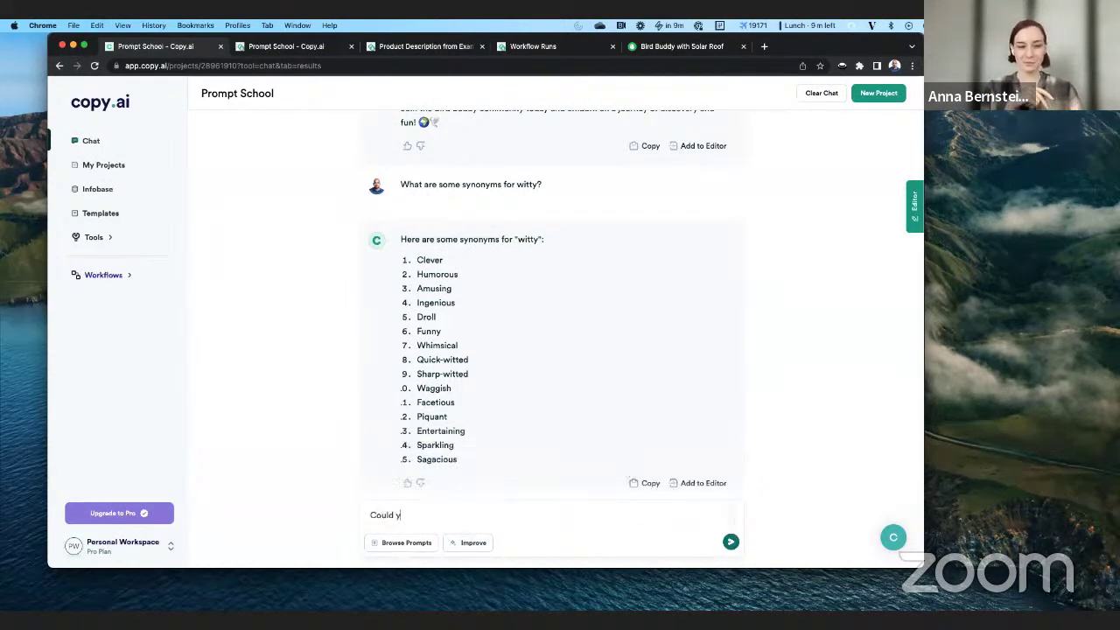
text(ou update these to p)
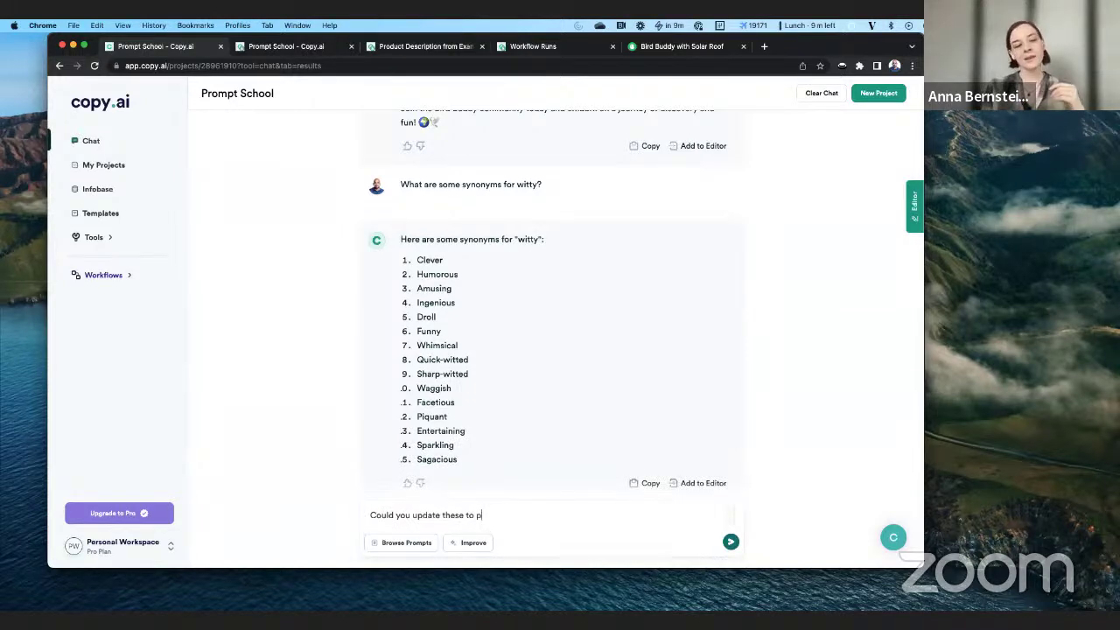
text(rovide definitions)
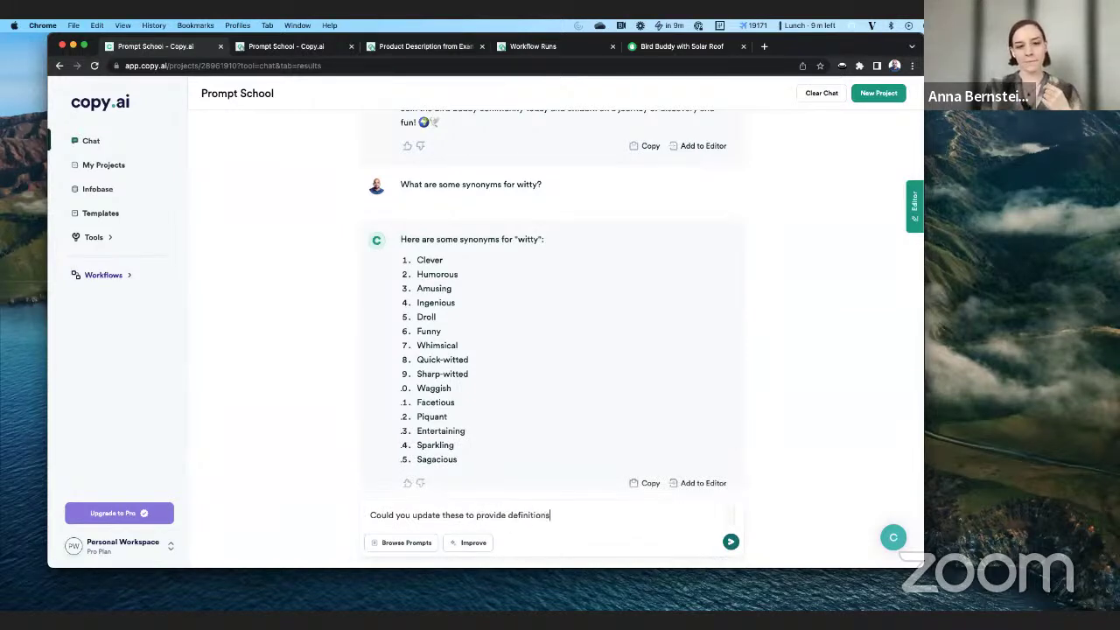
key(Return)
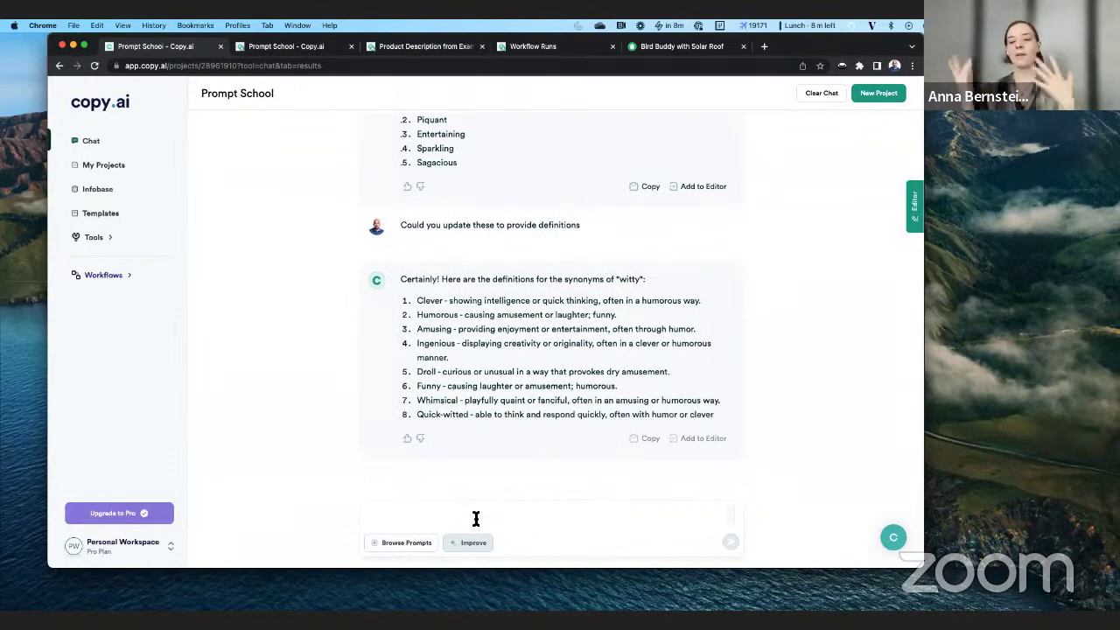
Paste the copied Bird Buddy prompt back into the chat input and select the word "witty"
key(super+v)
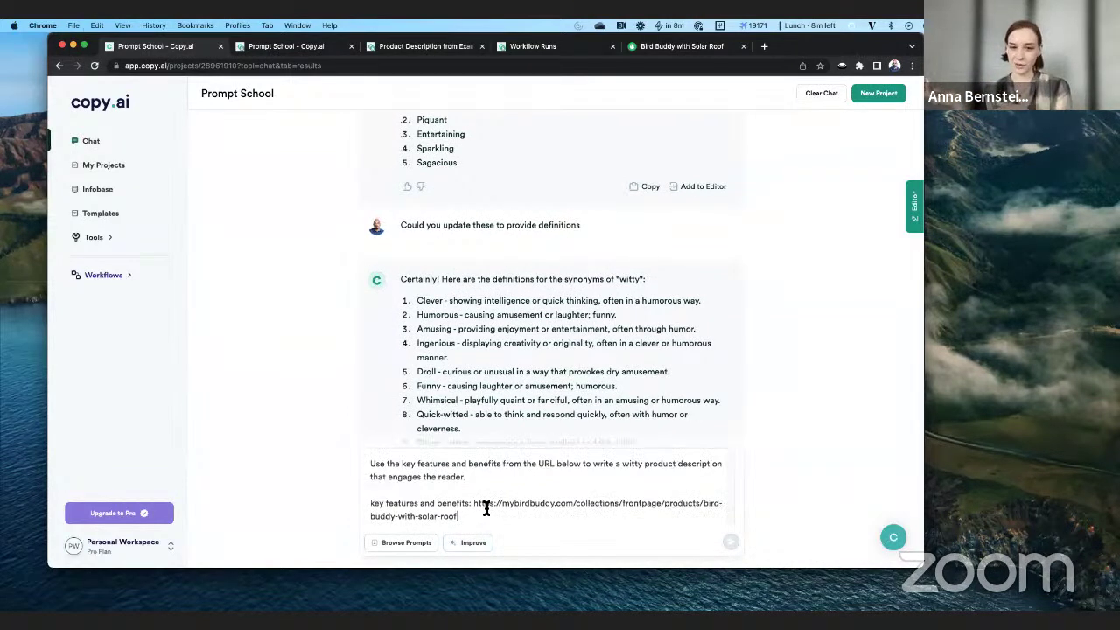
double_click(628, 464)
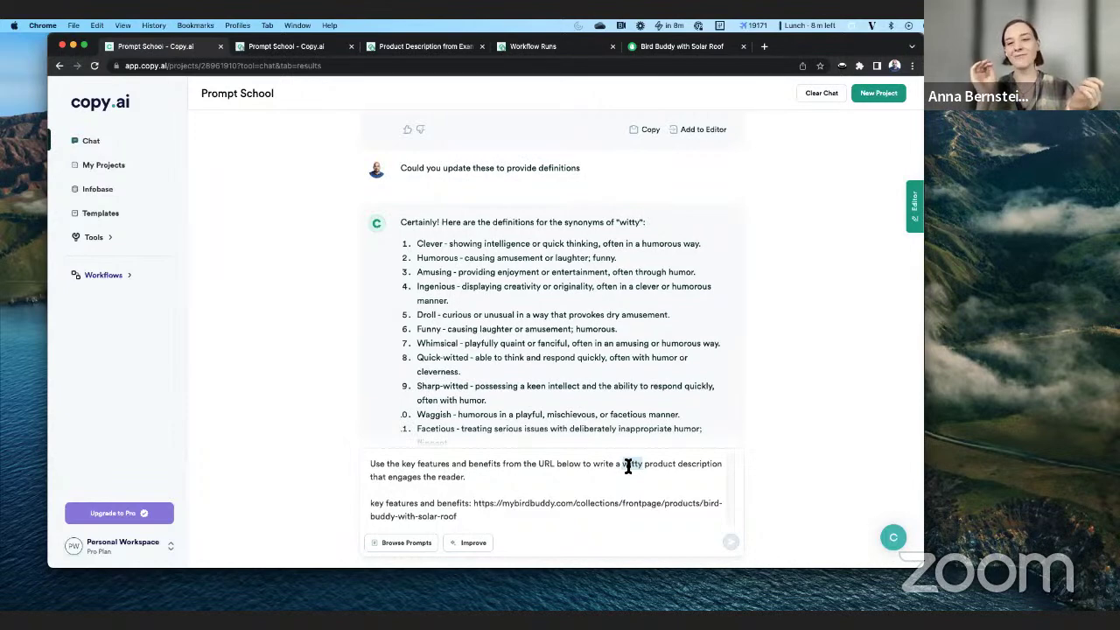
text(witty)
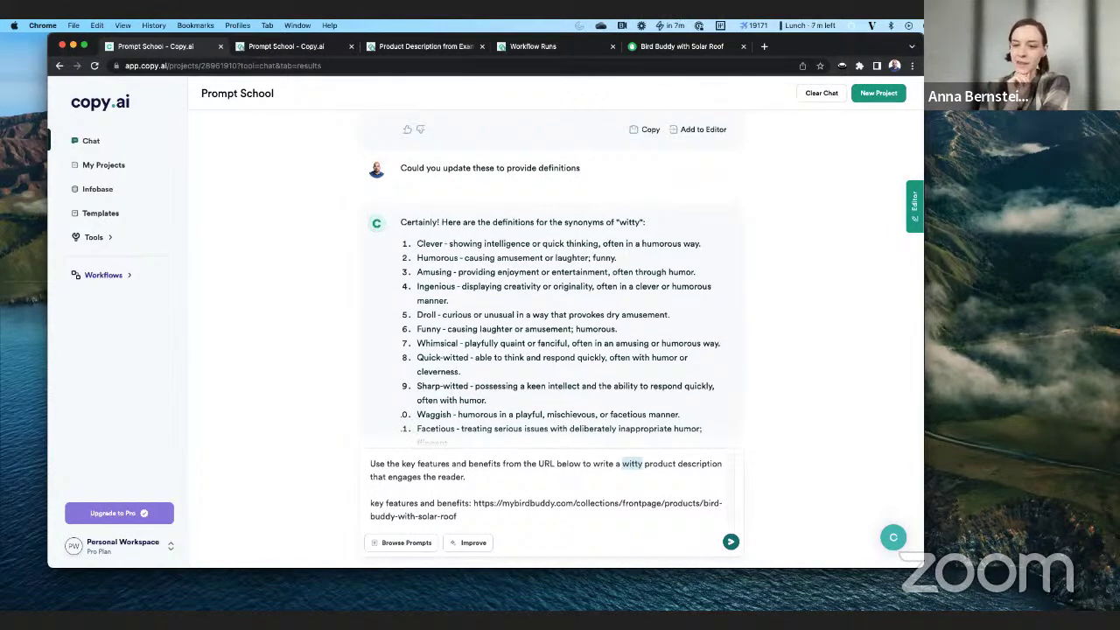
click(643, 463)
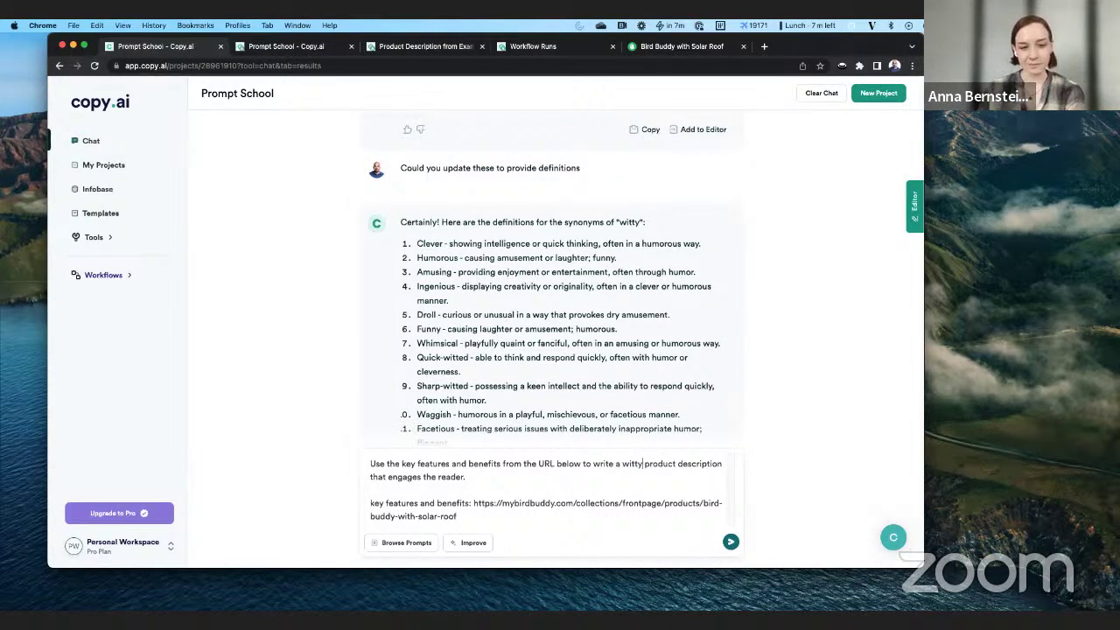
key(alt+shift+Left)
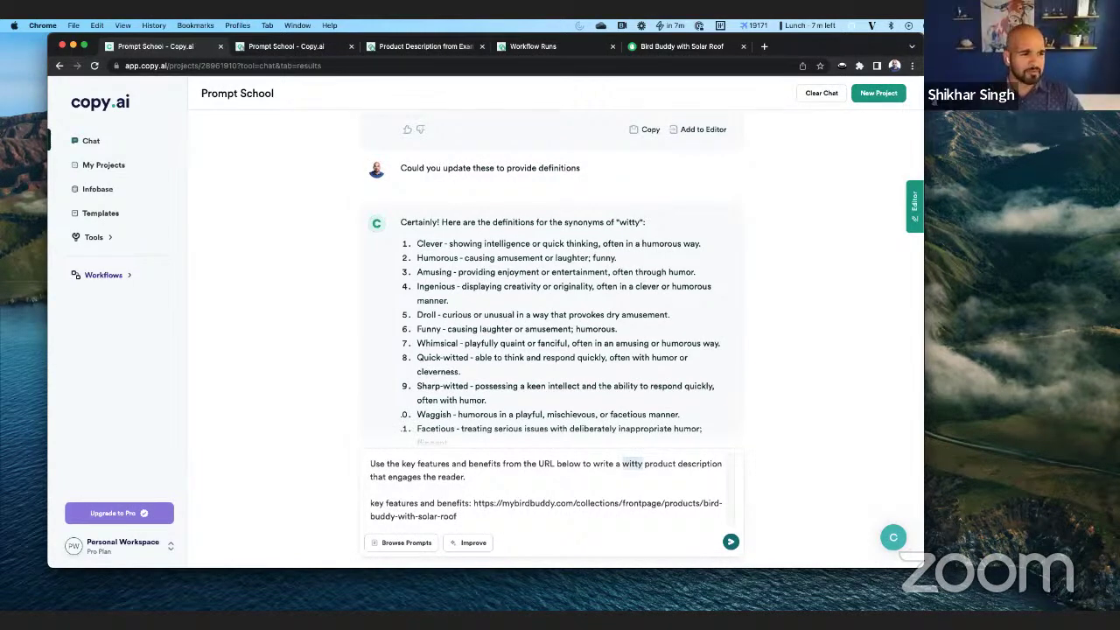
key(Right)
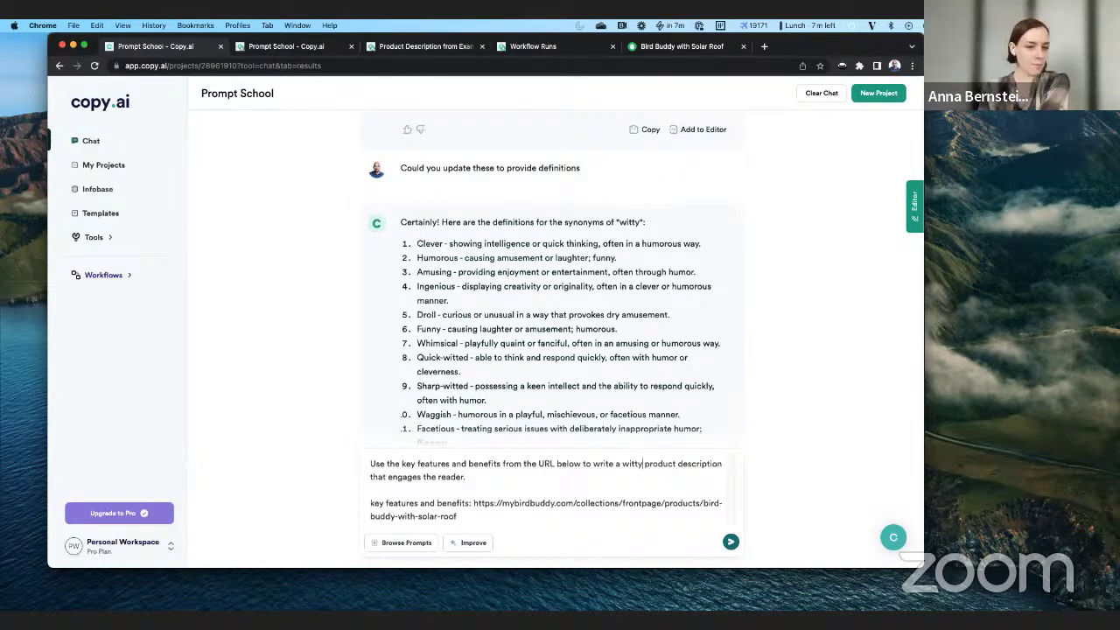
double_click(631, 464)
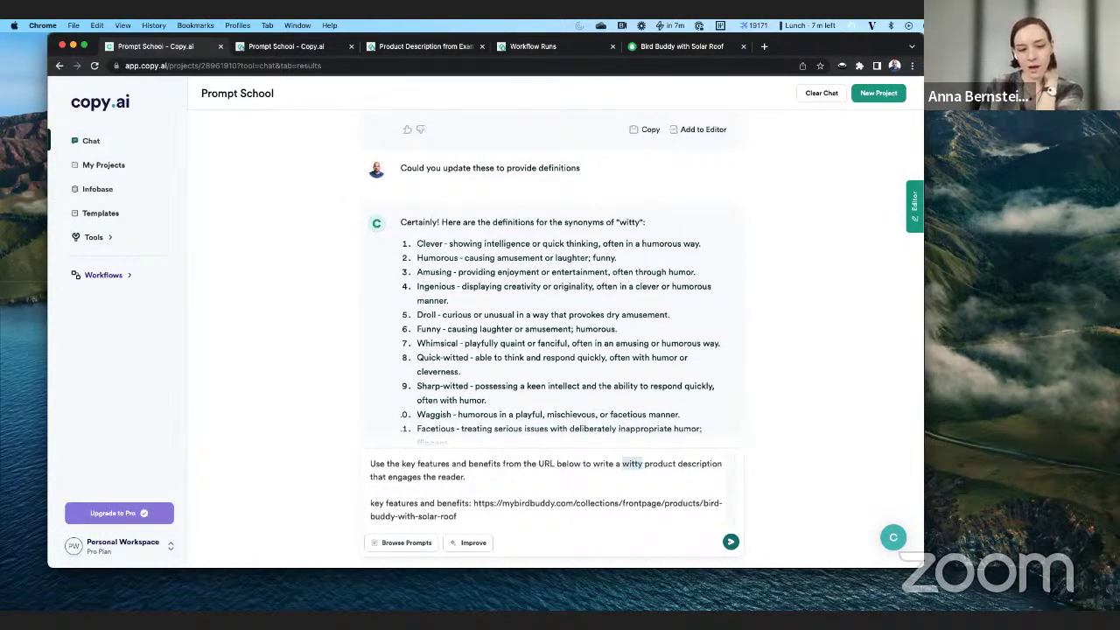
click(643, 464)
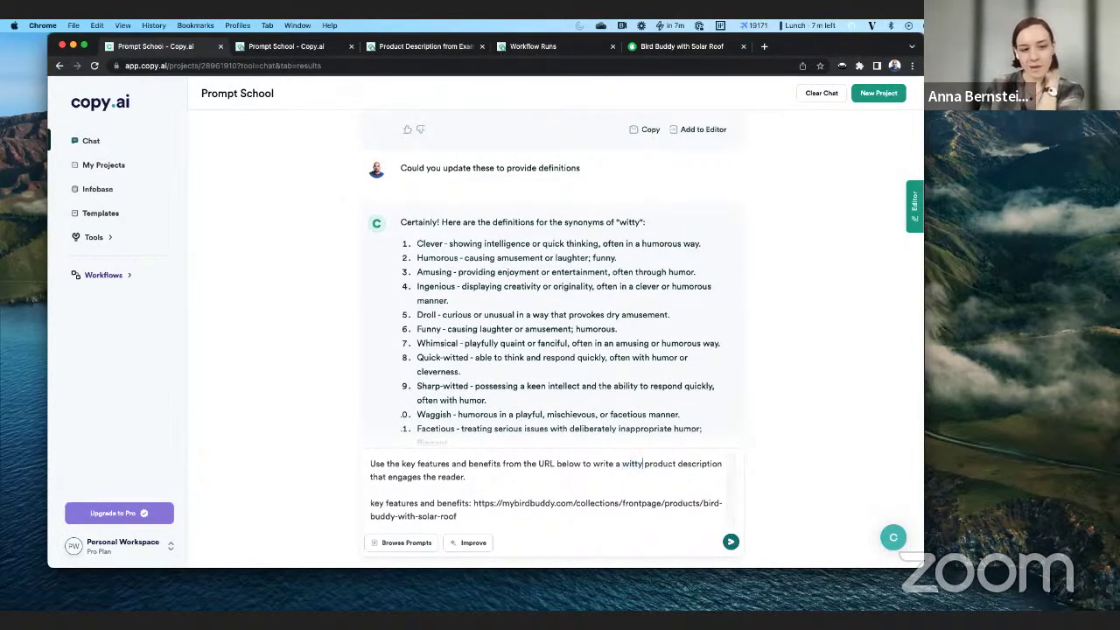
Replace "witty" in the Bird Buddy prompt with "droll, clever" and submit the prompt
key(alt+shift+Left)
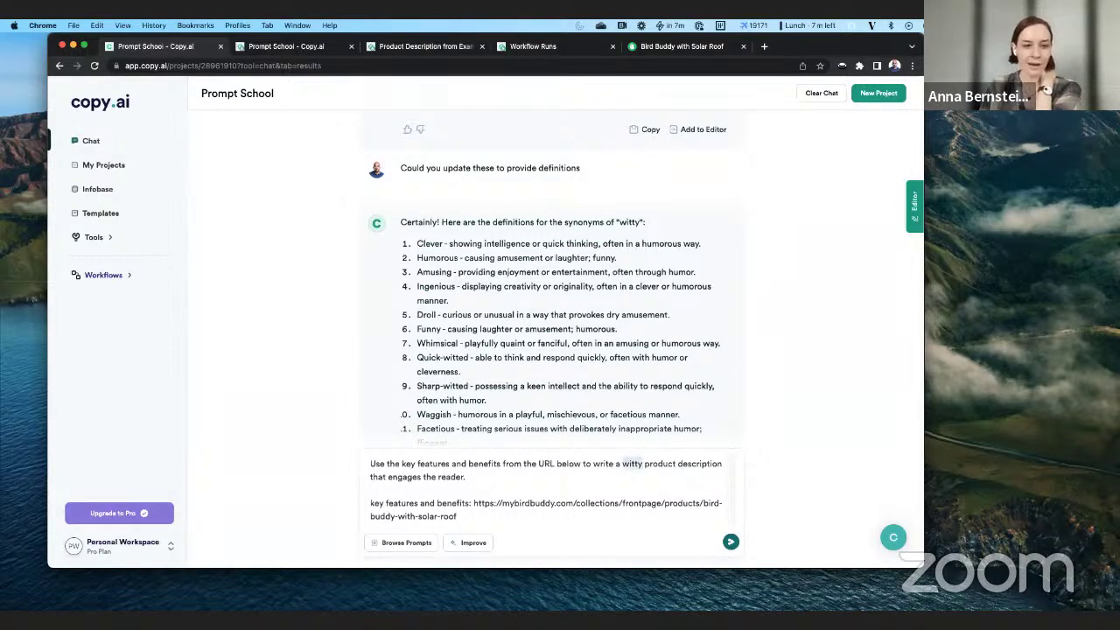
text(droll, clever)
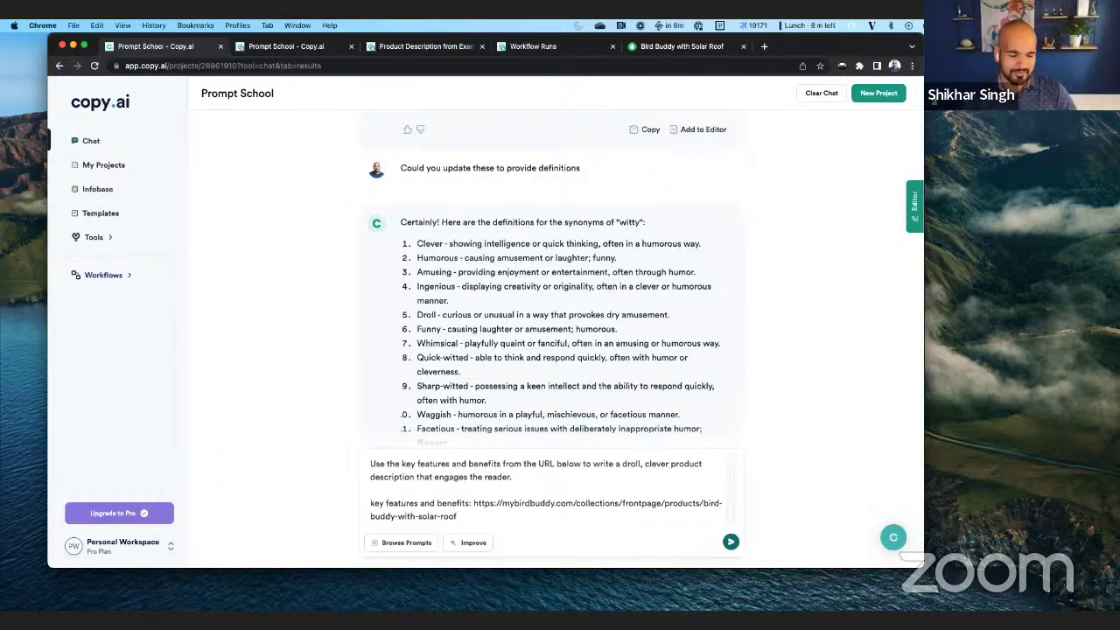
key(Return)
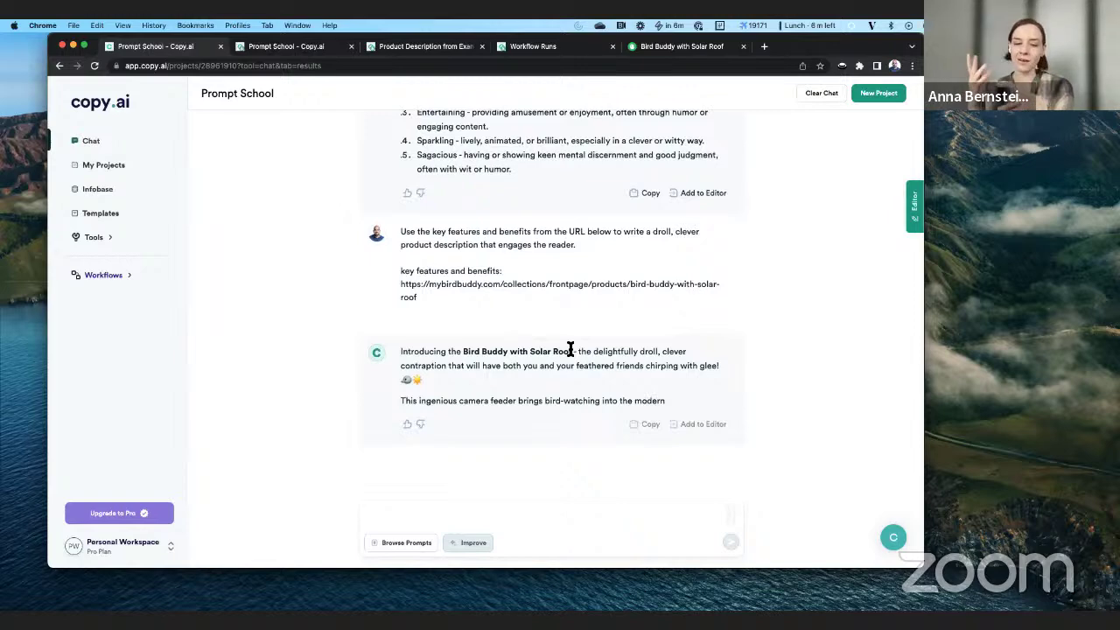
Review the synonym definitions and the product description generated from the "droll, clever" prompt
scroll(398, 404, up, 2)
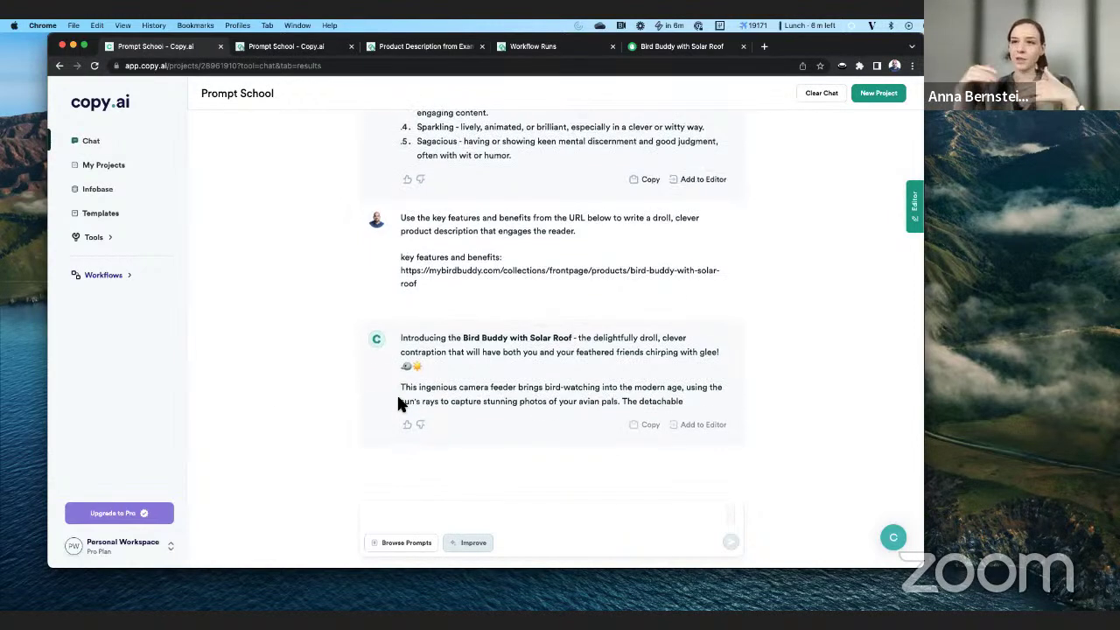
scroll(397, 401, up, 2)
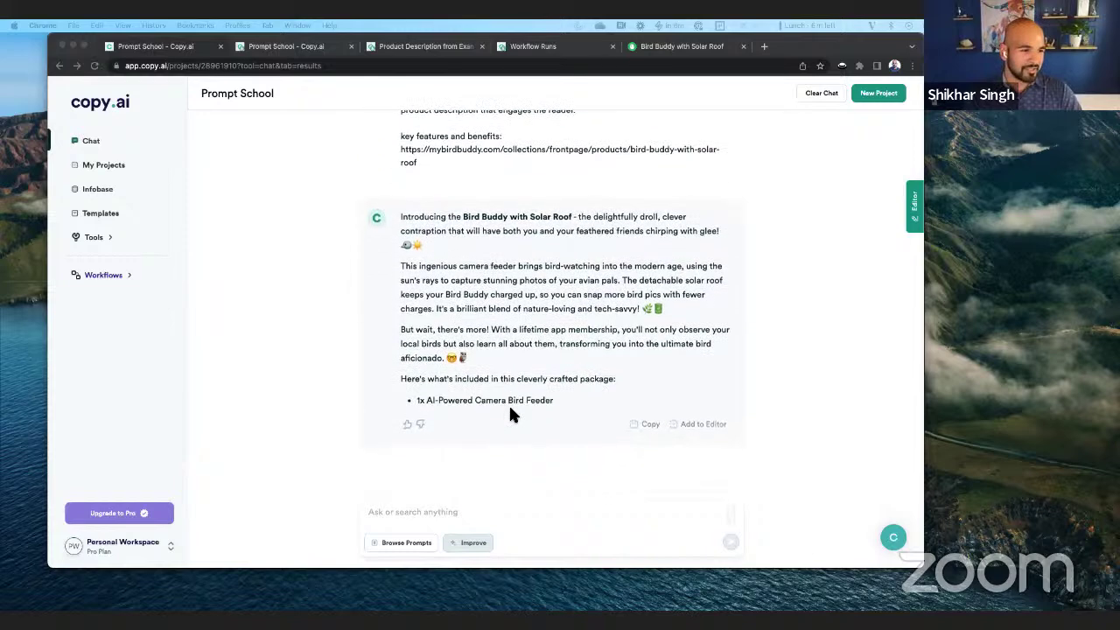
scroll(513, 415, up, 5)
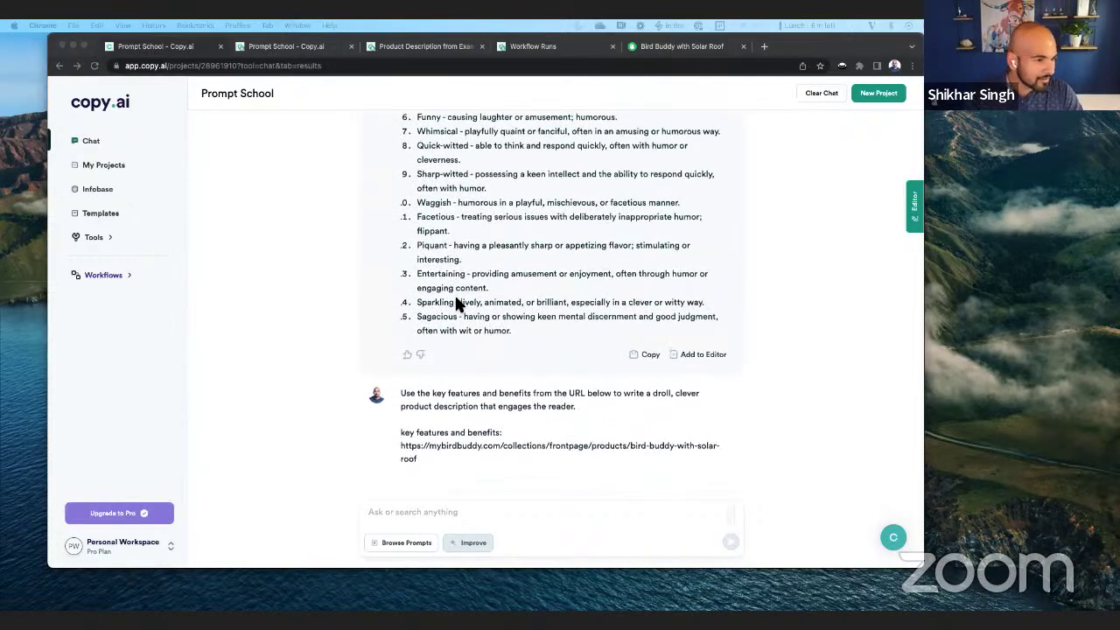
scroll(453, 294, up, 2)
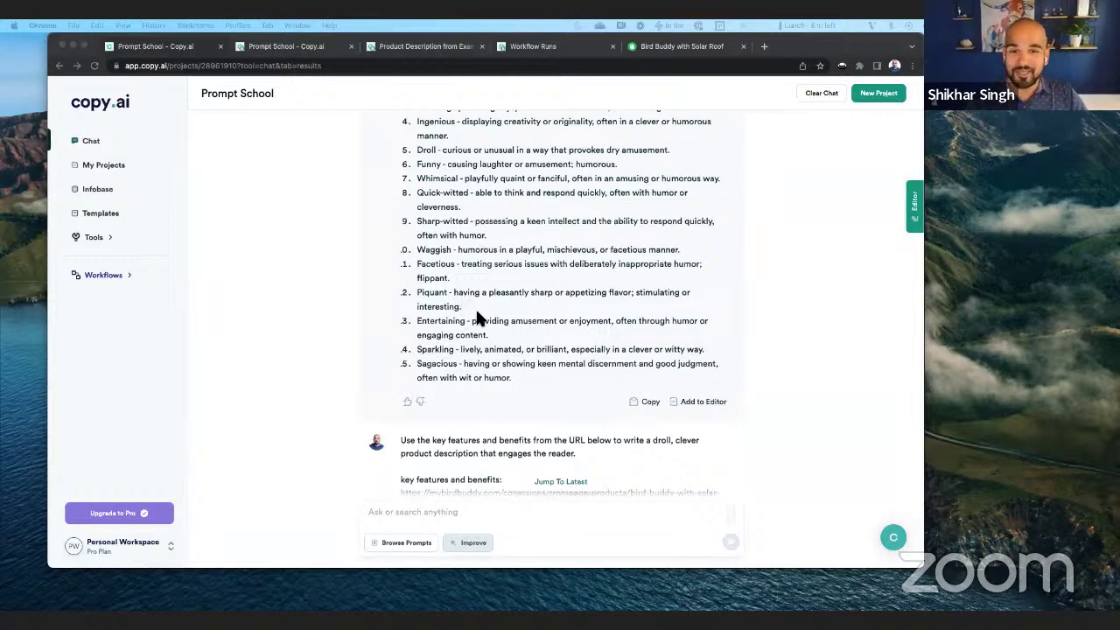
scroll(475, 307, down, 10)
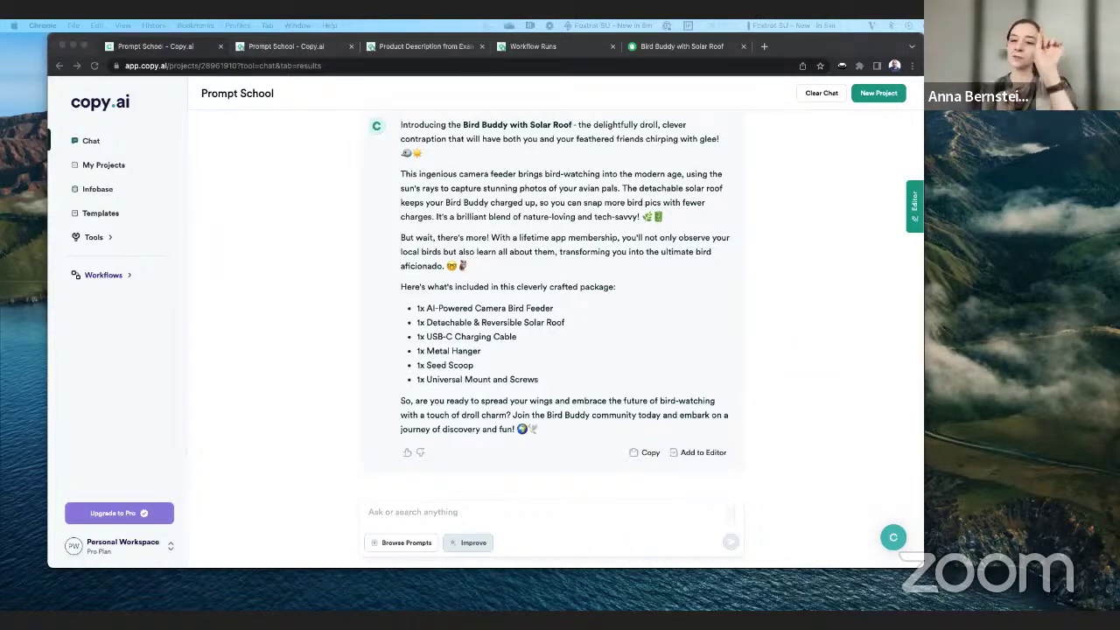
Copy the "droll, clever" Bird Buddy prompt from the chat history and paste it into the chat input
scroll(586, 368, up, 2)
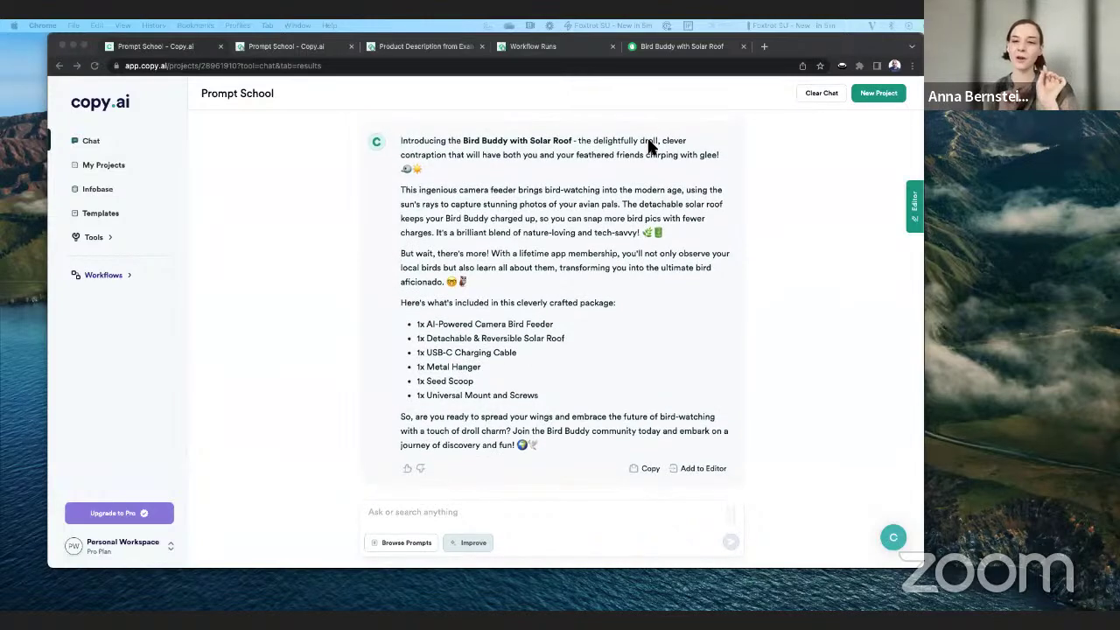
double_click(648, 140)
click(644, 177)
scroll(643, 177, up, 5)
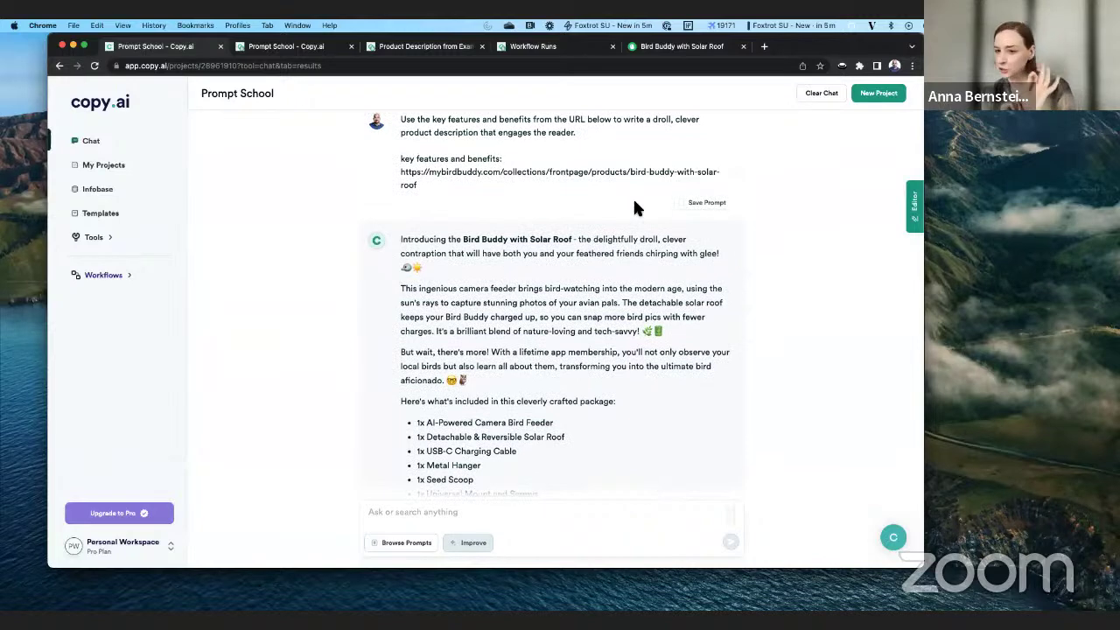
drag(482, 193, 400, 225)
key(ctrl+c)
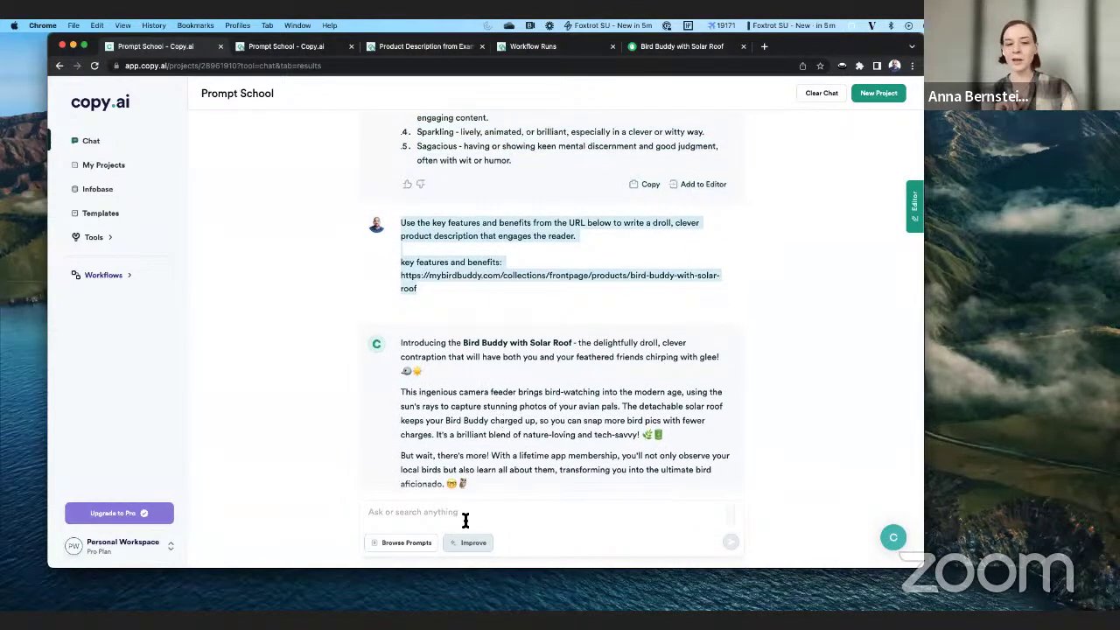
click(462, 520)
key(ctrl+v)
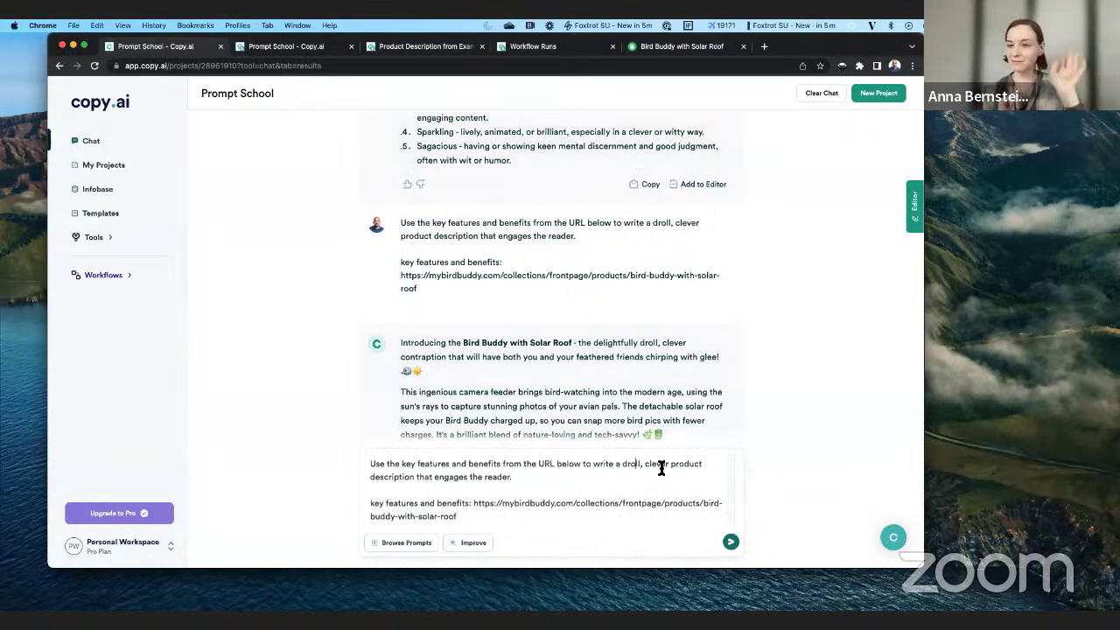
Replace "droll" with "witty" in the Bird Buddy prompt so it reads "witty, clever" and submit it
double_click(632, 463)
key(BackSpace)
text(witty)
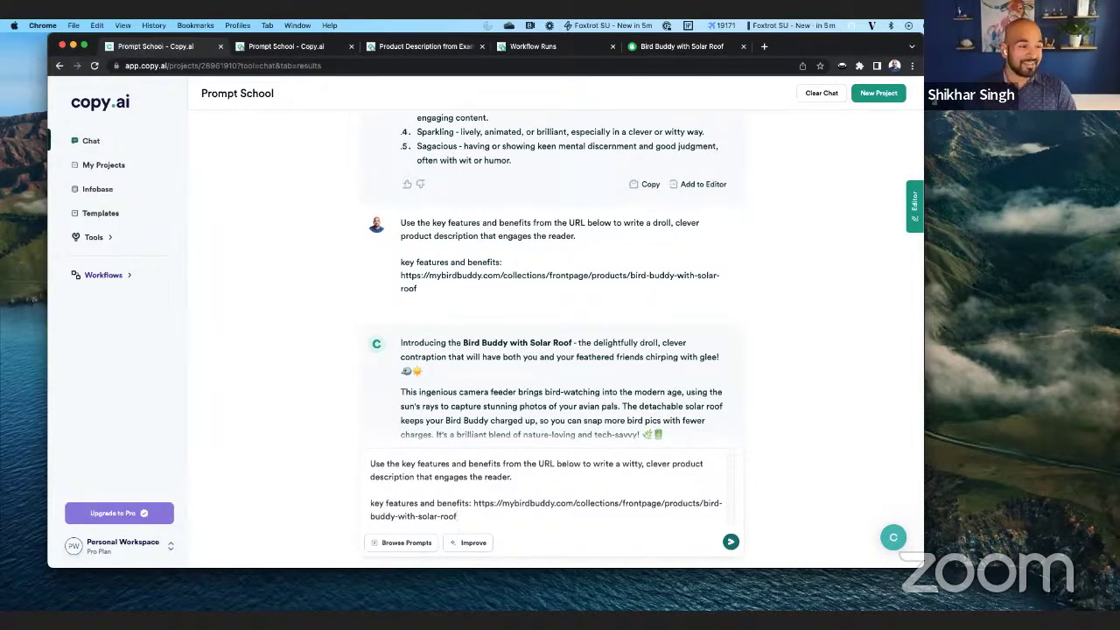
key(Return)
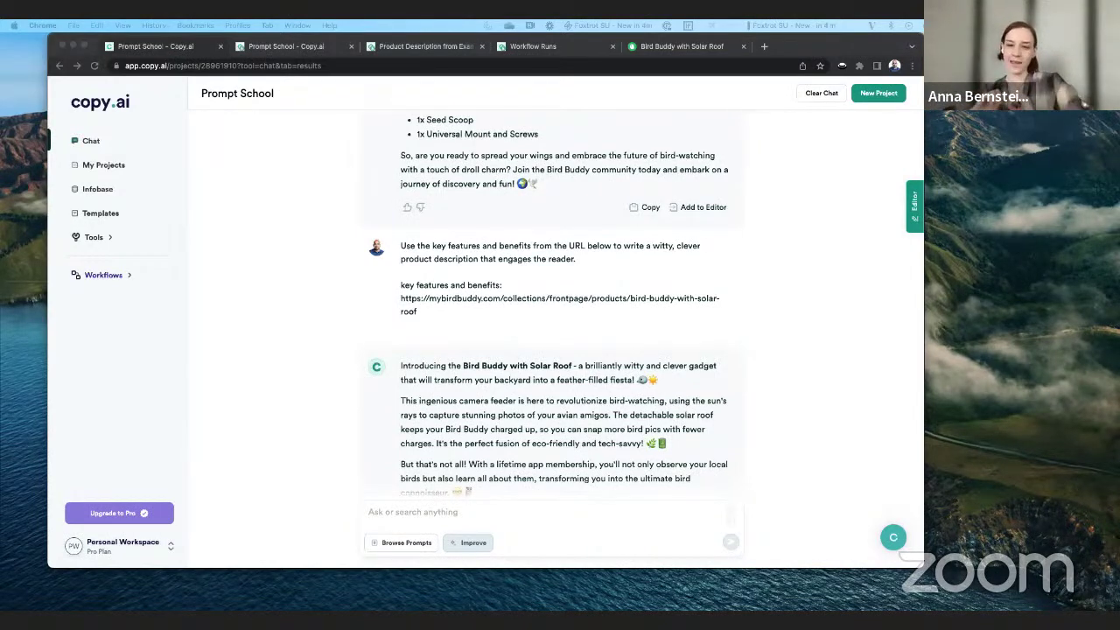
Switch to the slideshow and advance from "Take advantage of synonyms" to the "Rewrite your prompt. Then rewrite it again." slide
key(super+Tab)
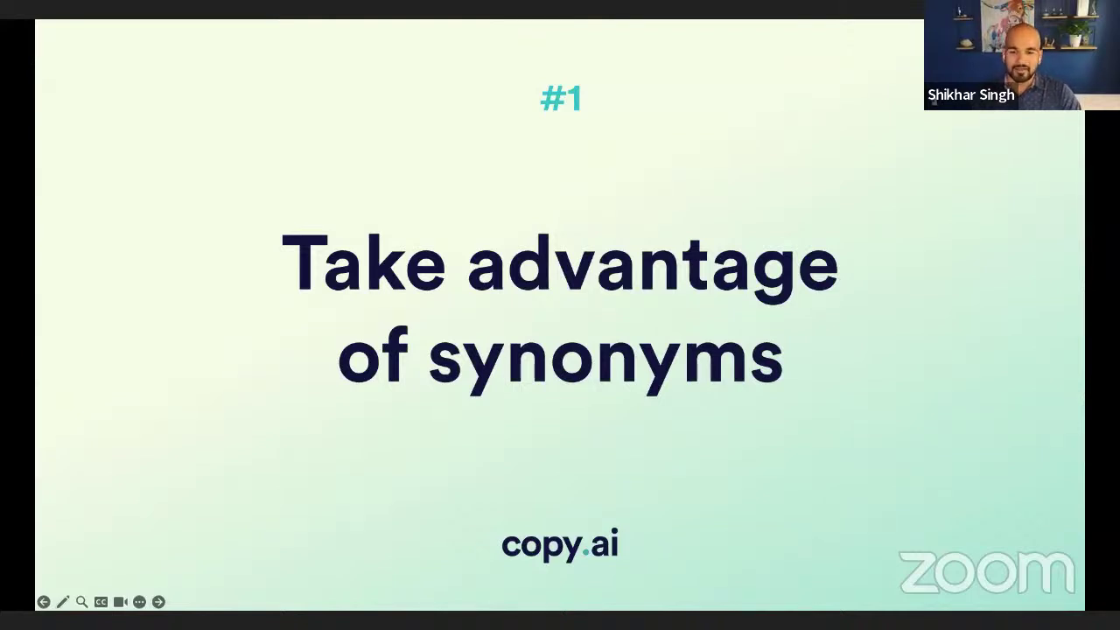
key(Right)
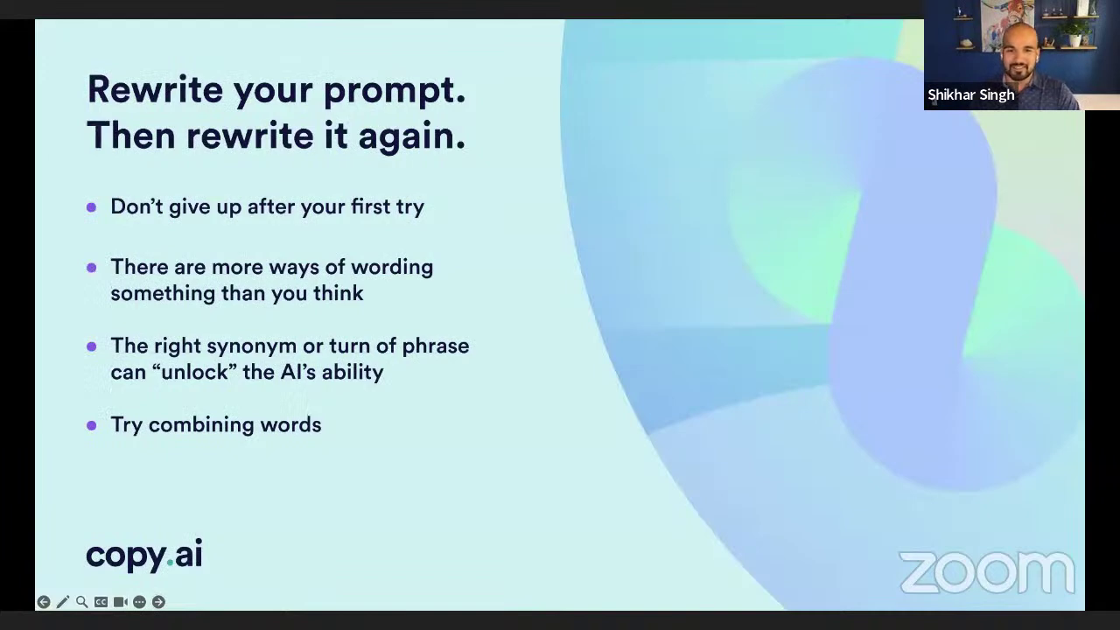
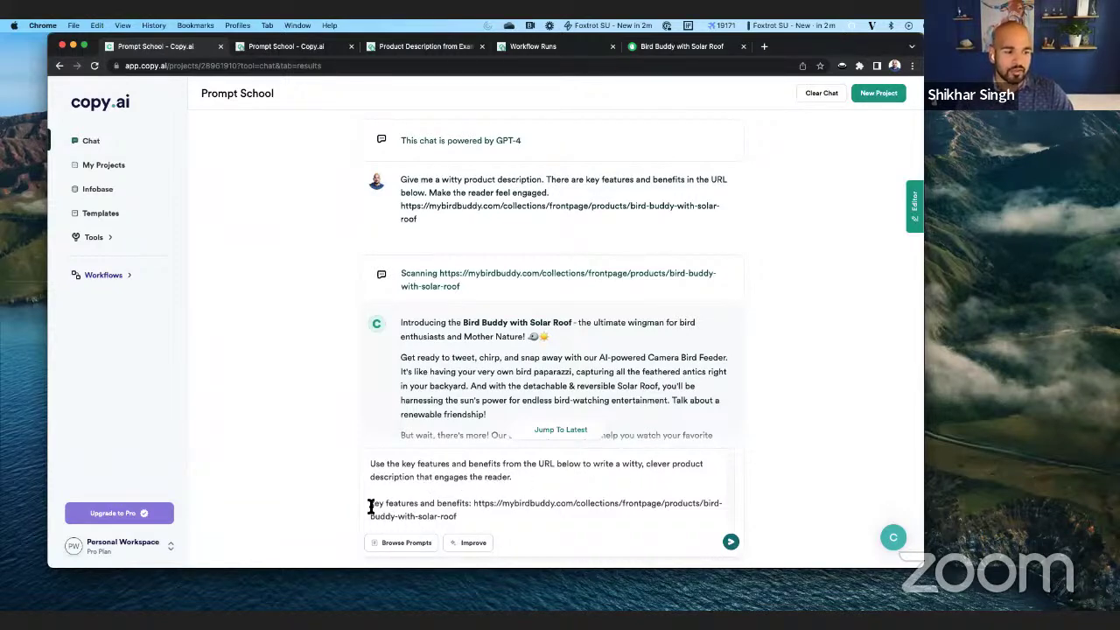
Add "Use the following structure for your product description:" with Tagline, Overview, Key Features and What's included instructions below the prompt's URL
drag(370, 504, 532, 514)
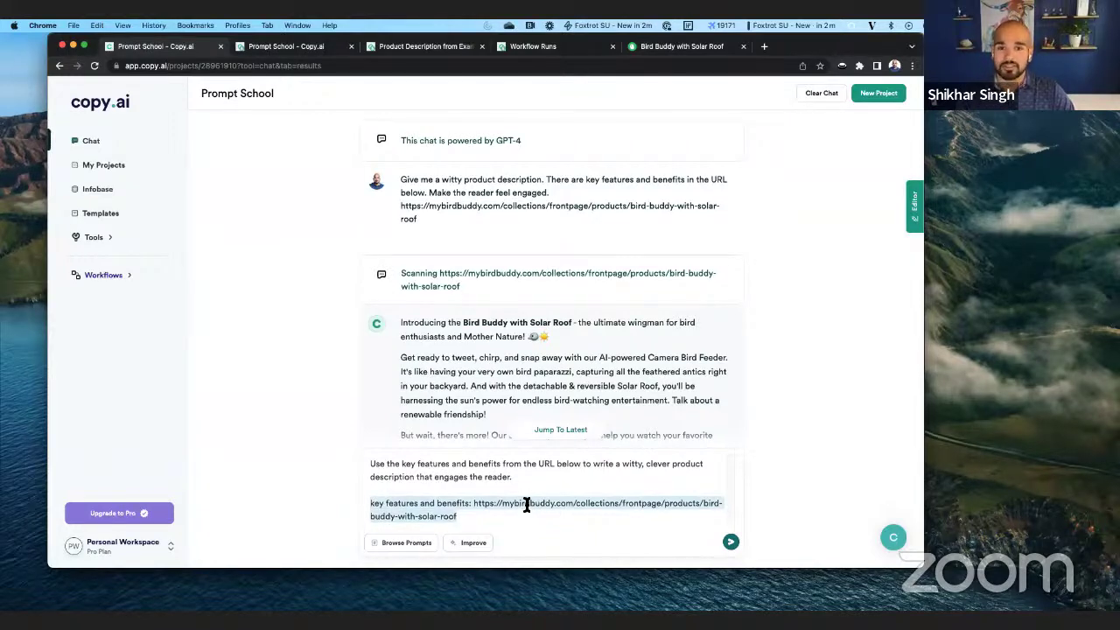
click(516, 489)
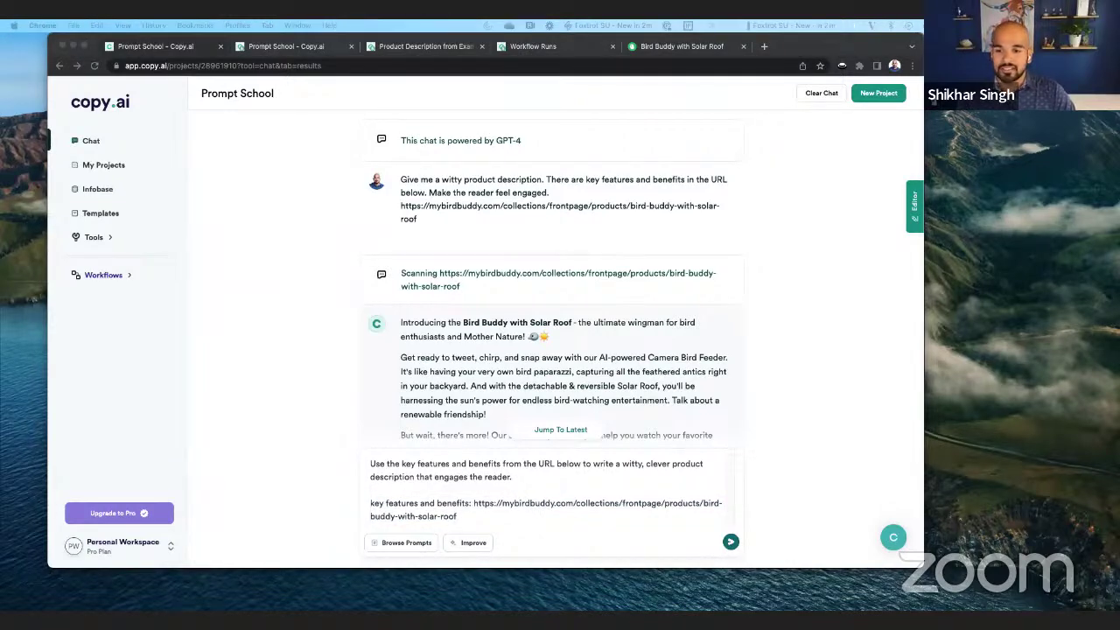
click(572, 350)
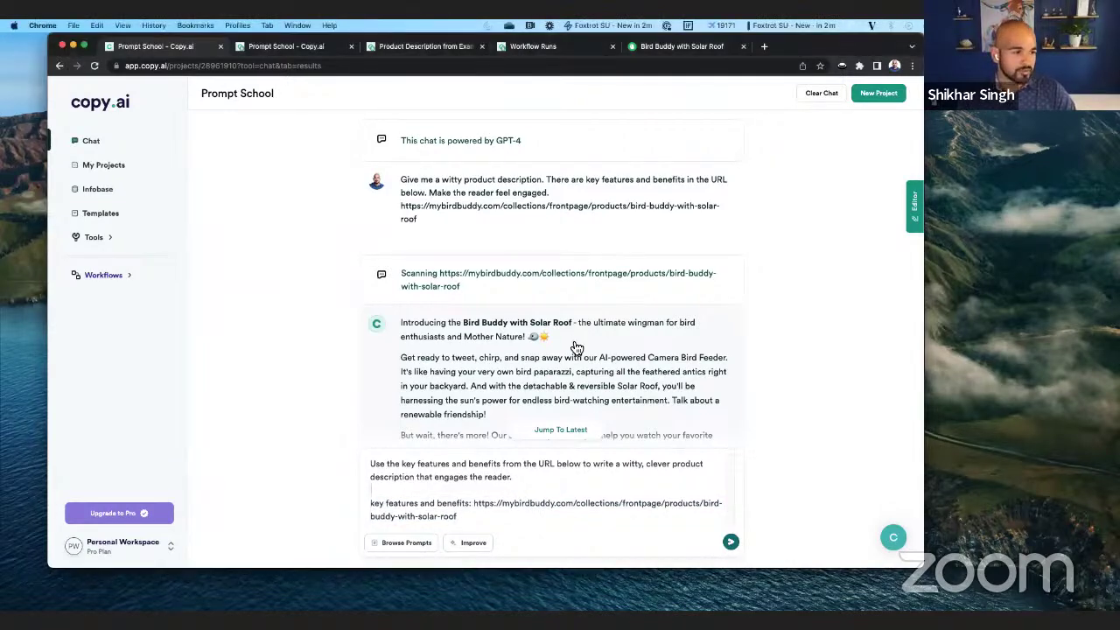
scroll(569, 341, down, 15)
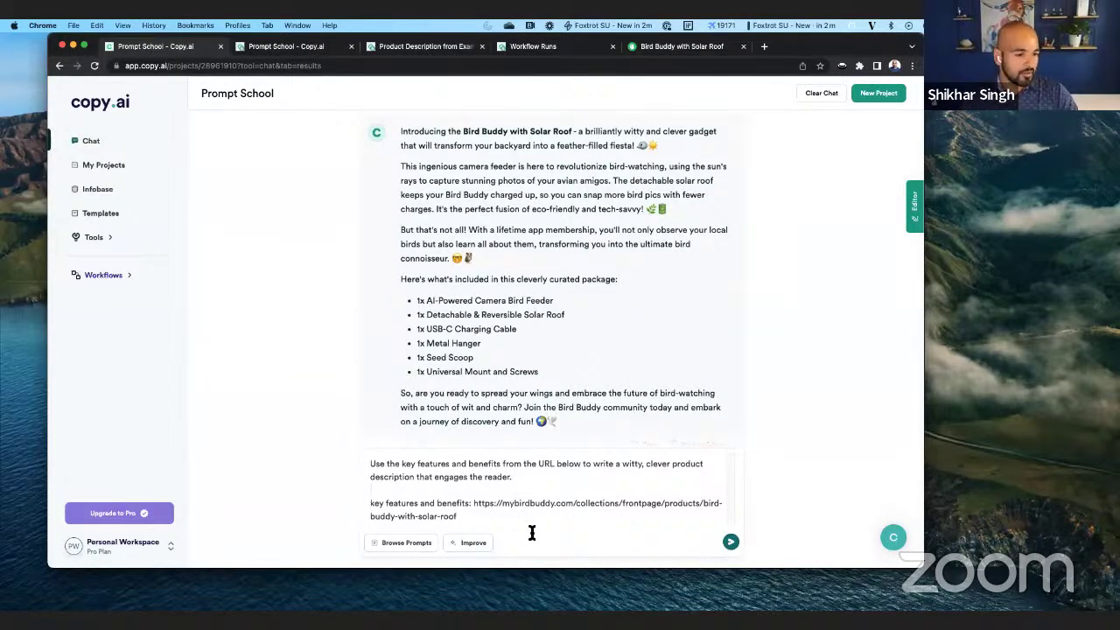
key(shift+Return)
key(shift+Return)
text(Use the following structure for your product description: 1. Tagline: This should be a catchy description of the product that includes the exact name. 2. Overview: This section should summarize the product and why someone would be interested in purchasing it. 3. Key Features: This should communicate the main benefits of this product in bullet form and include a brief summary of the benefit and why it is important. 4. What's included: This should list all of the things that are included in the box. If there's no information on this, this section can be omitted.)
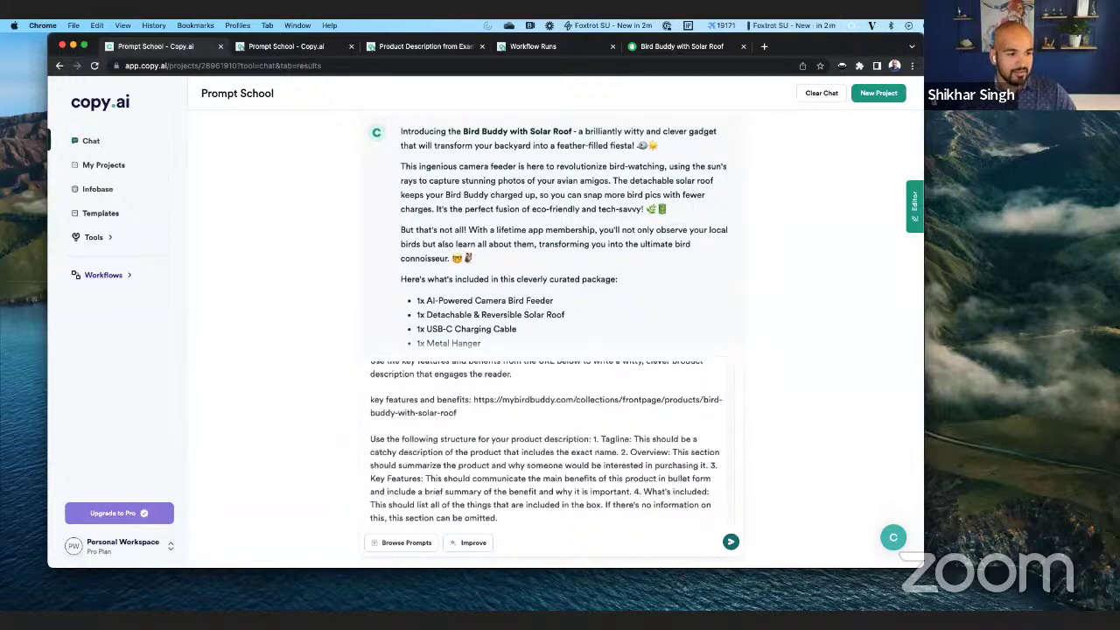
Put each of the four numbered structure sections on its own line in the prompt and submit it
click(600, 438)
key(shift+Return)
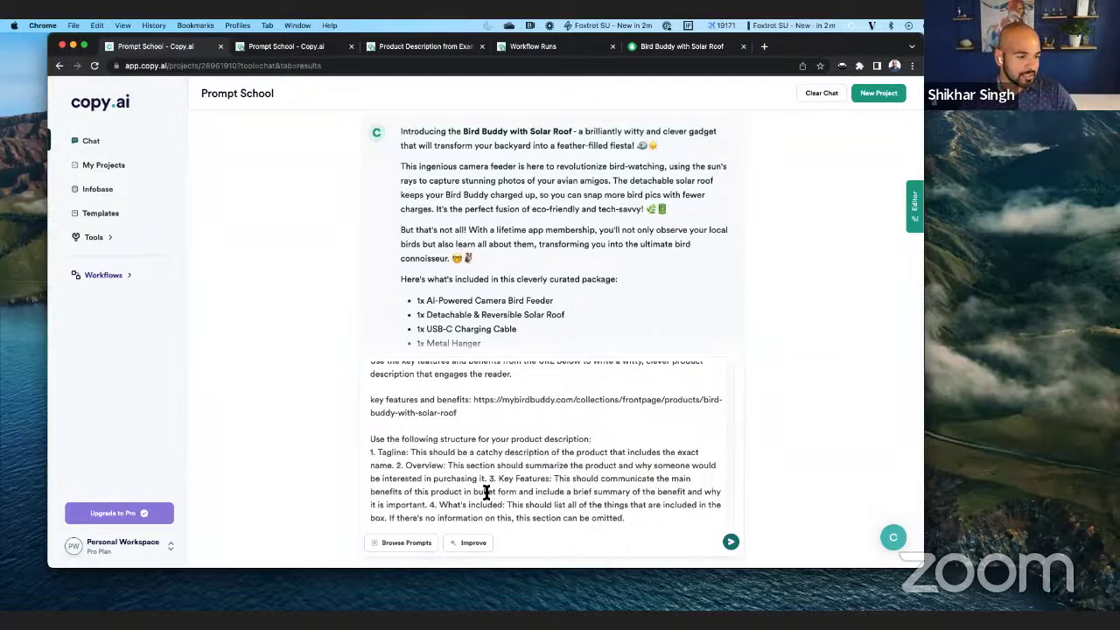
click(396, 464)
key(shift+Return)
click(477, 491)
key(shift+Return)
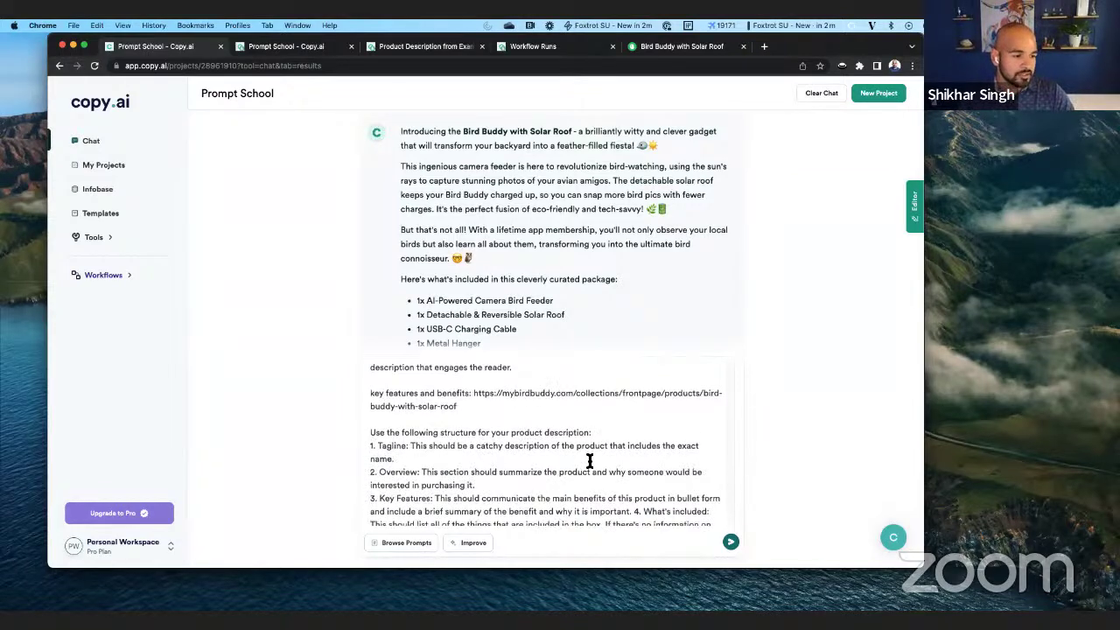
click(633, 489)
key(shift+Return)
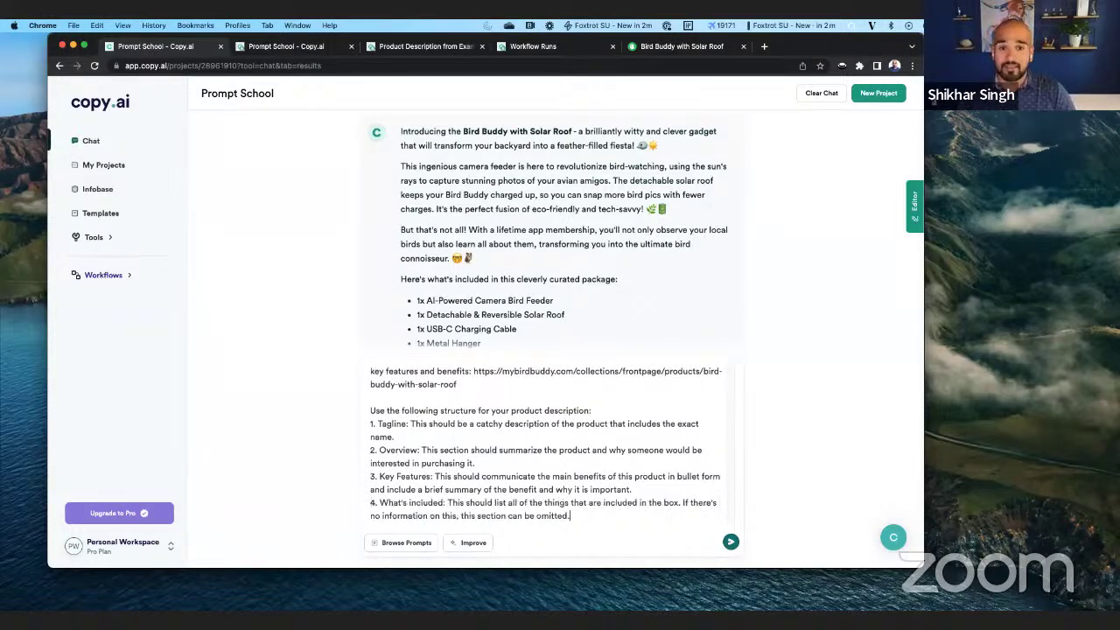
scroll(470, 477, up, 2)
scroll(464, 437, down, 2)
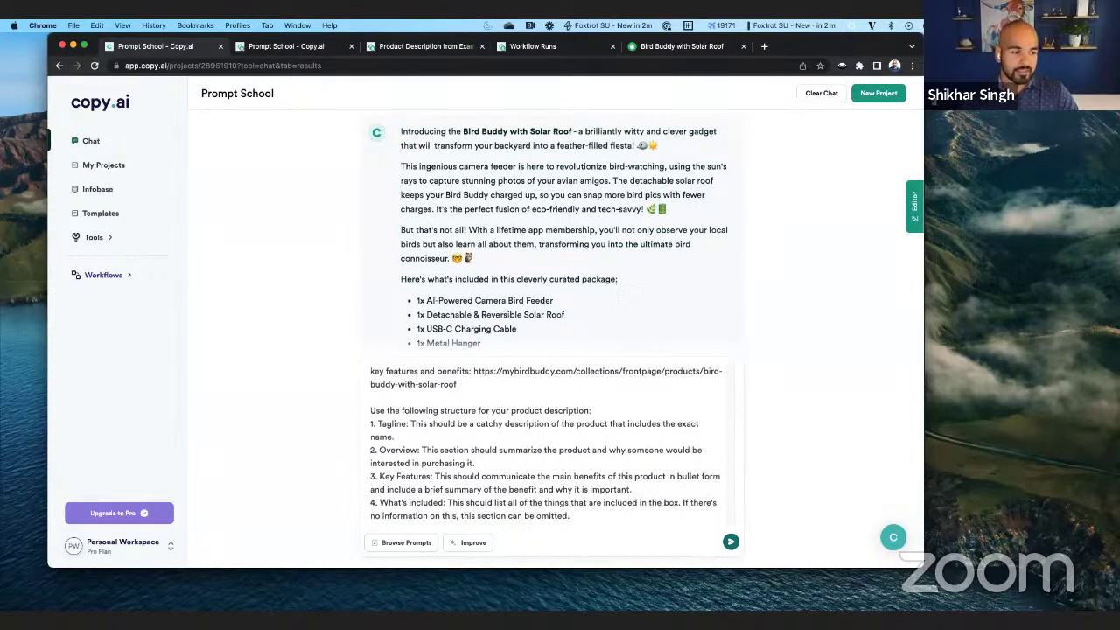
key(Return)
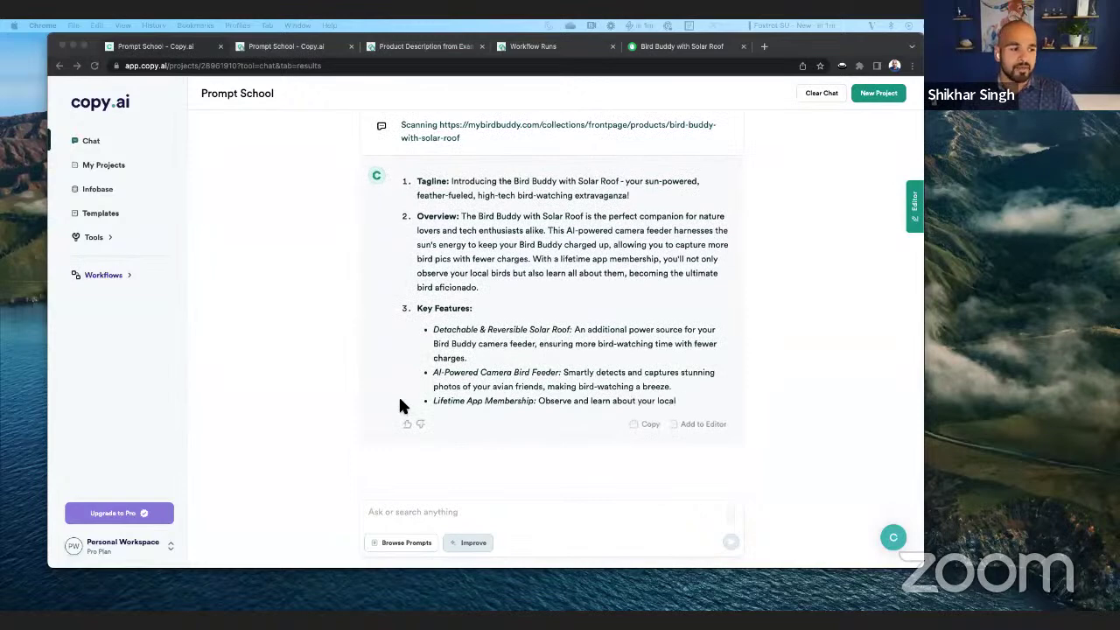
Clear the Prompt School chat and get its empty input ready for a new prompt
click(164, 234)
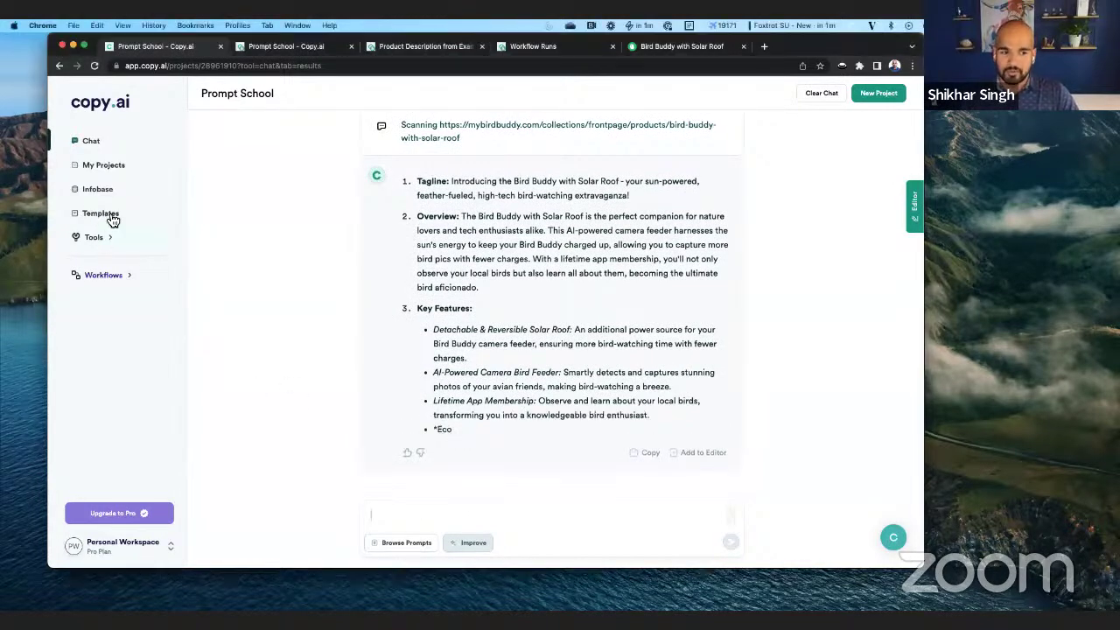
click(822, 94)
click(463, 511)
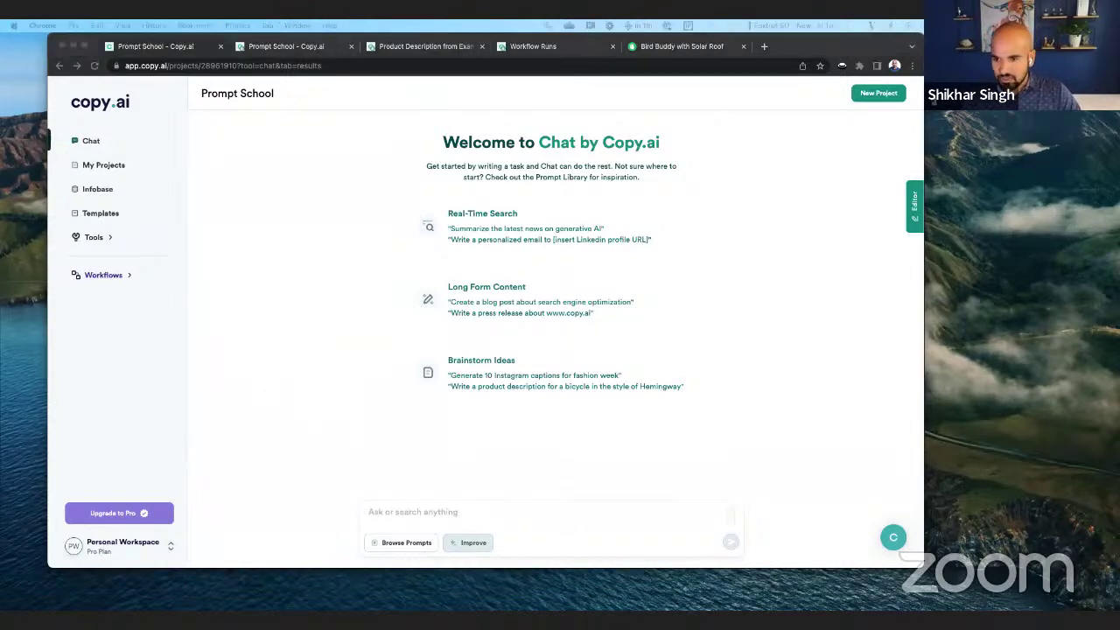
click(454, 517)
key(super+v)
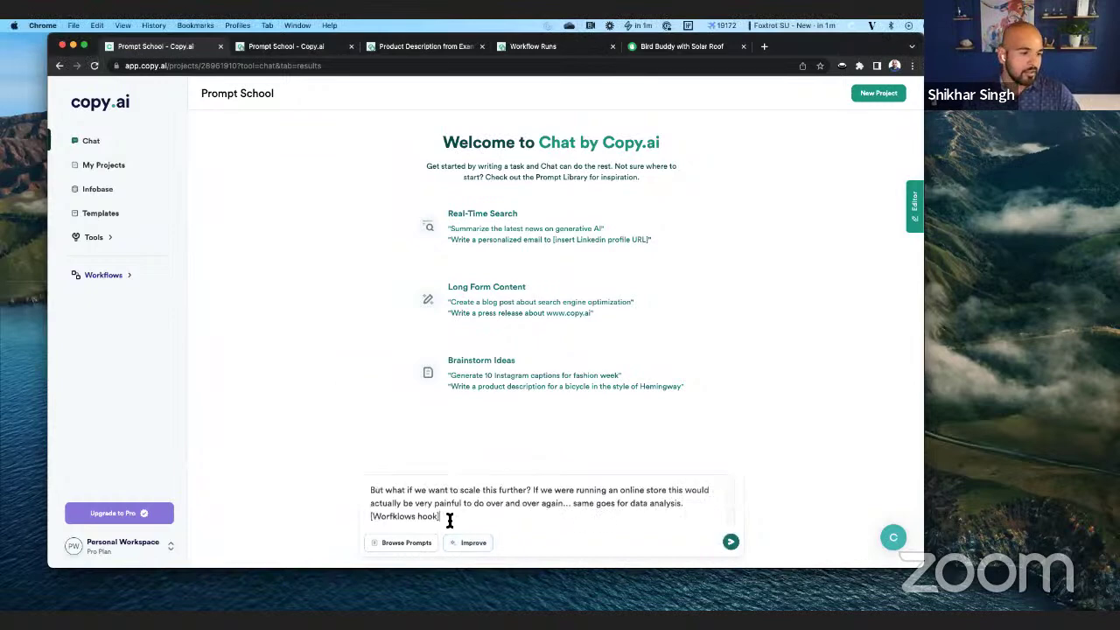
key(super+a)
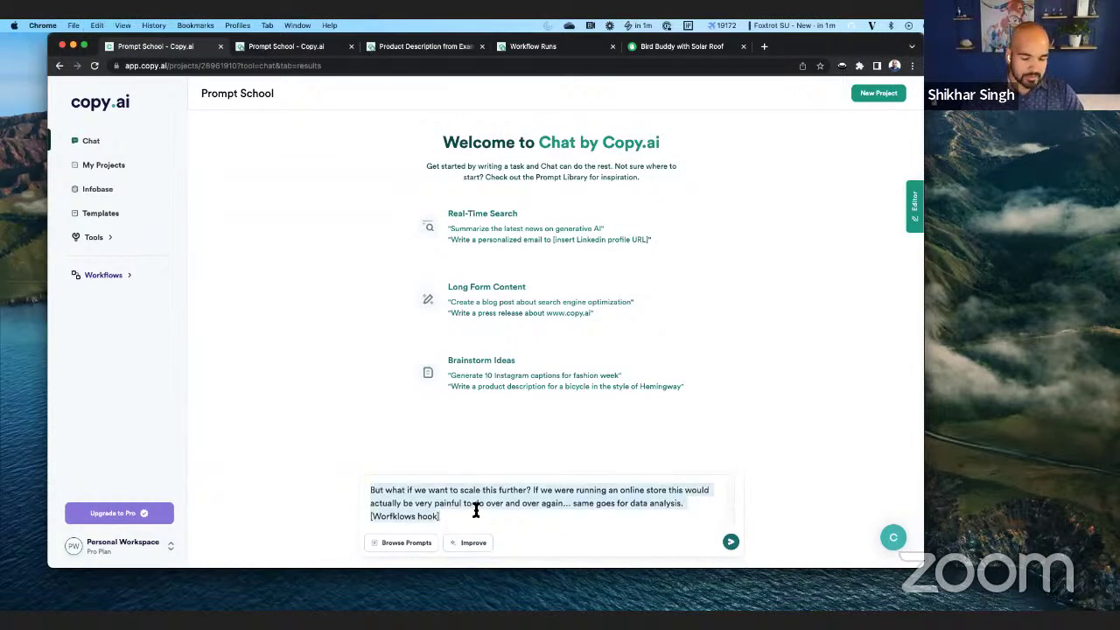
key(BackSpace)
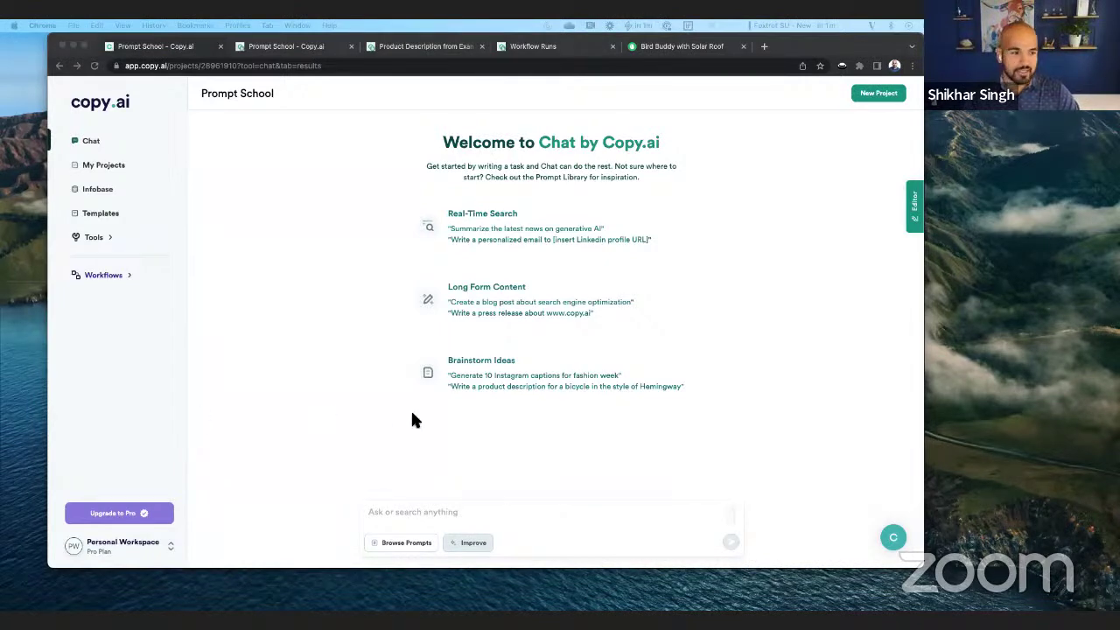
Enter the full "witty" Bird Buddy prompt with the four-part structure, separate the structure instructions with a blank line, and submit it
click(412, 506)
text(Use the key features and benefits from the URL below to write a witty product description that engages the reader. Key features and benefits: https://mybirdbuddy.com/collections/frontpage/products/bird-buddy-with-solar-roof Use the following structure for your product description: 1. Tagline: This should be a catchy description of the product that includes the exact name. 2. Overview: This section should summarize the product and why someone would be interested in purchasing it. 3. Key Features: This should communicate the main benefits of this product in bullet form and include a brief summary of the benefit and why it is important. 4. What's included: This should list all of the things that are included in the box. If there's no information on this, this section can be omitted.)
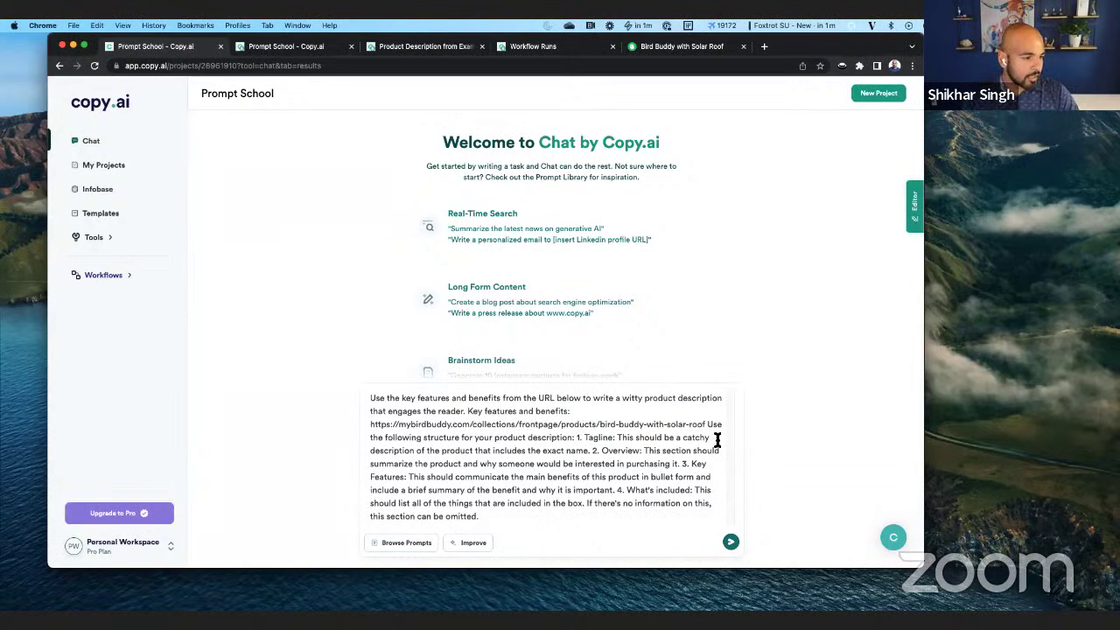
key(shift+Return)
key(shift+Return)
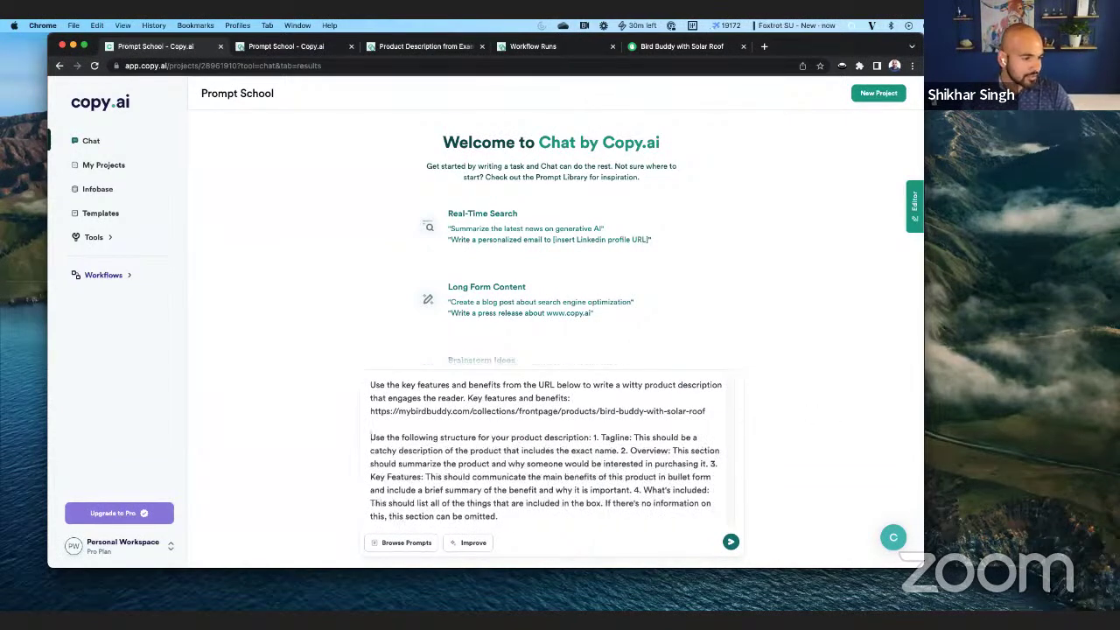
key(Return)
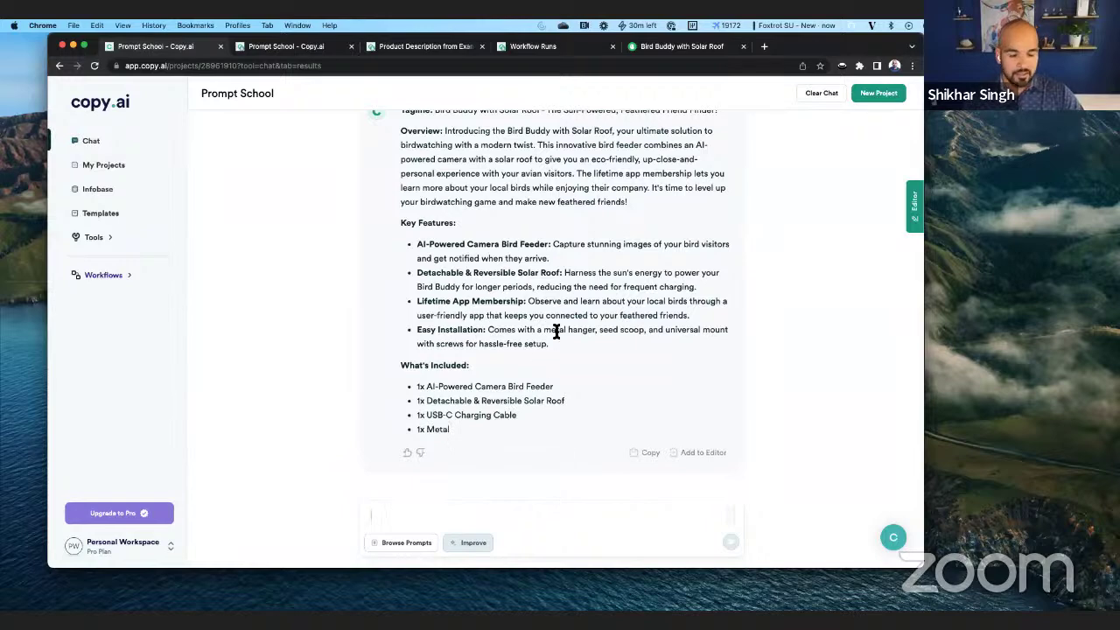
Send the follow-up request "Could you re-write this with #bv-fourseasons", inserting the brand voice from the Infobase
text(Coul)
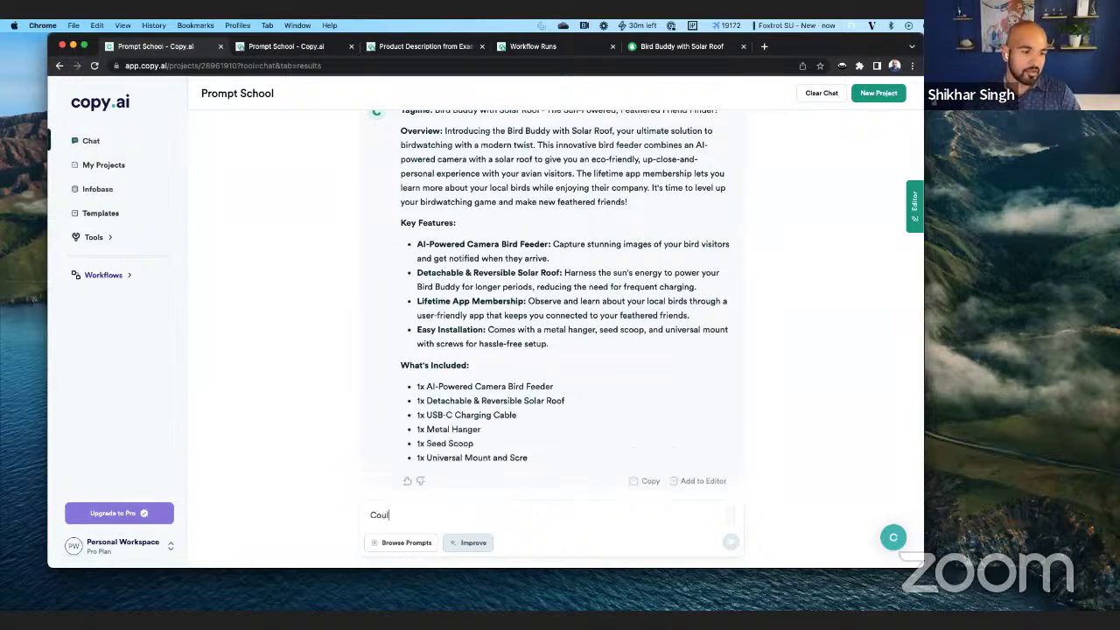
text(d you re-write)
key(BackSpace)
key(BackSpace)
key(BackSpace)
text(re-write this with )
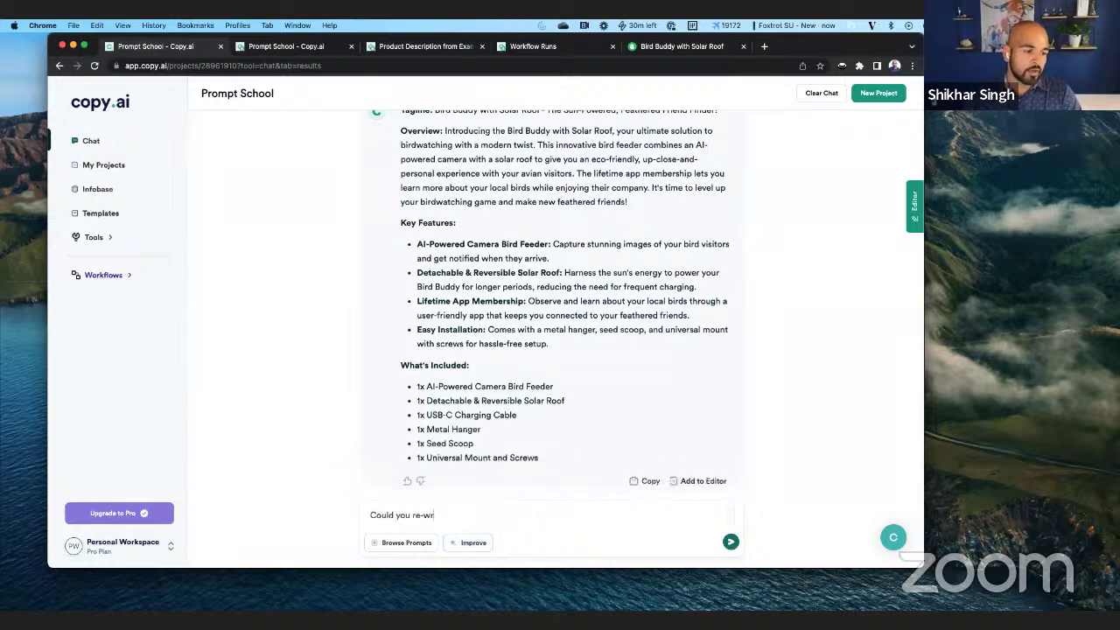
text(#bv)
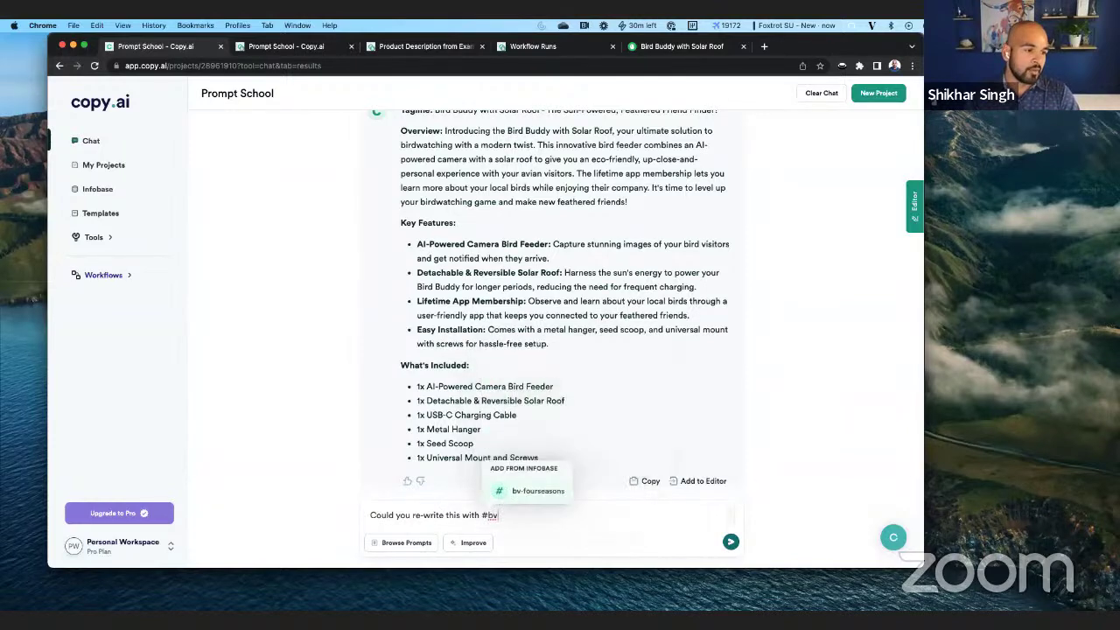
click(558, 490)
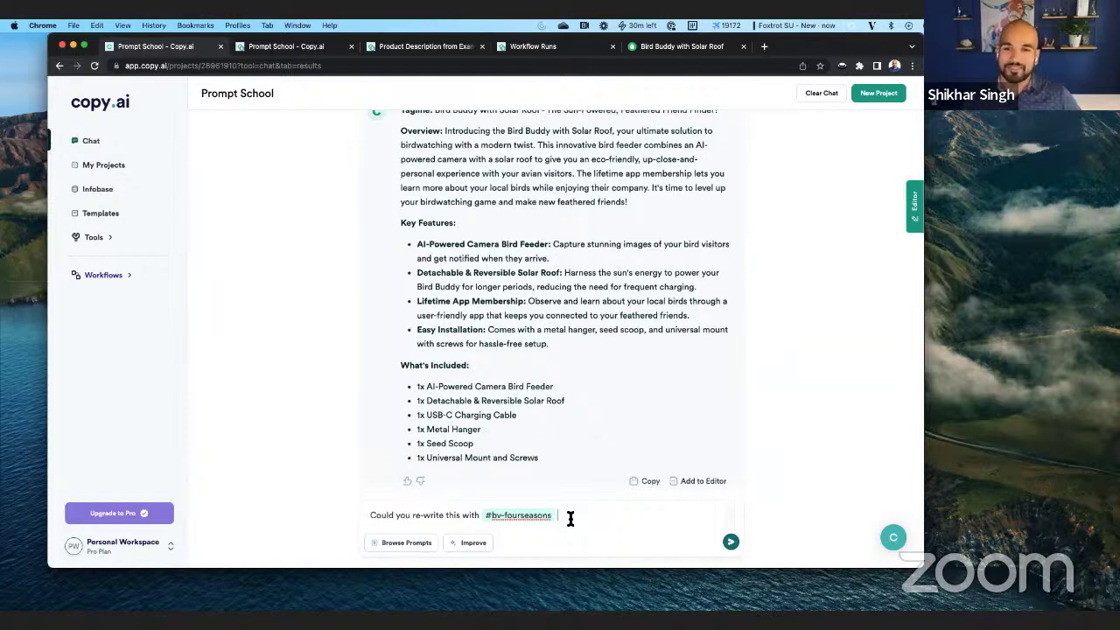
key(Return)
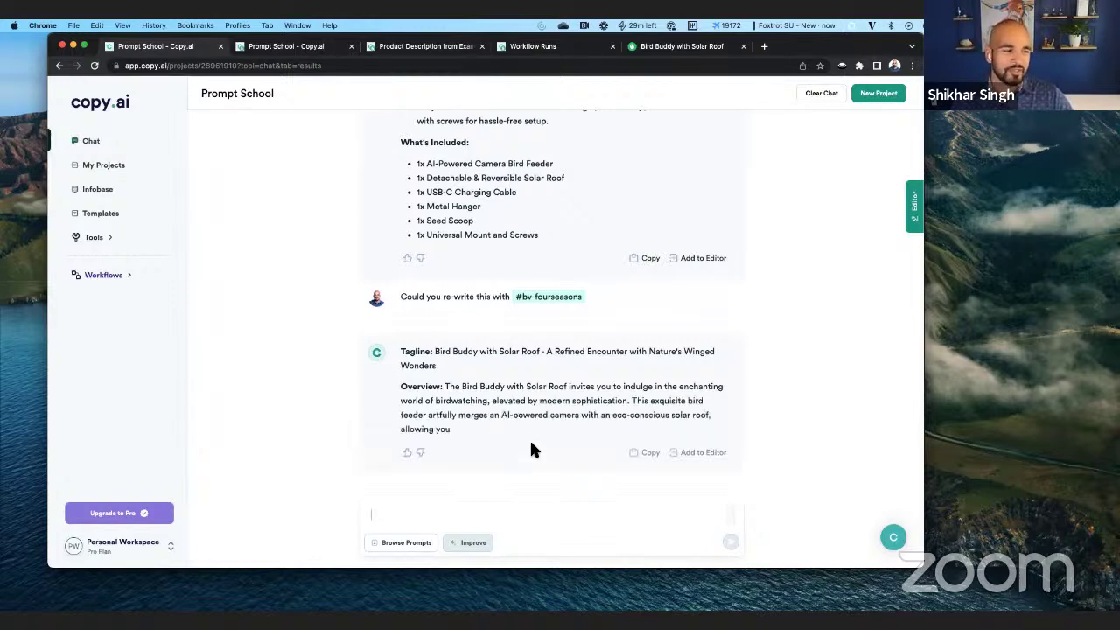
Review the original structured Bird Buddy description alongside the #bv-fourseasons rewrite in the chat
scroll(528, 435, up, 5)
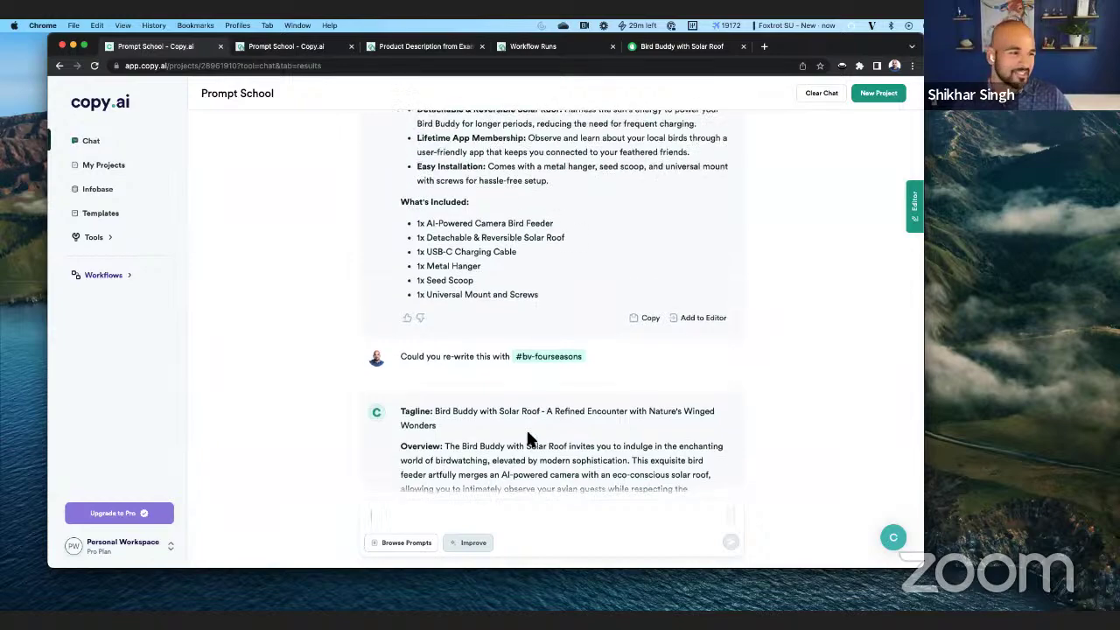
scroll(527, 435, up, 2)
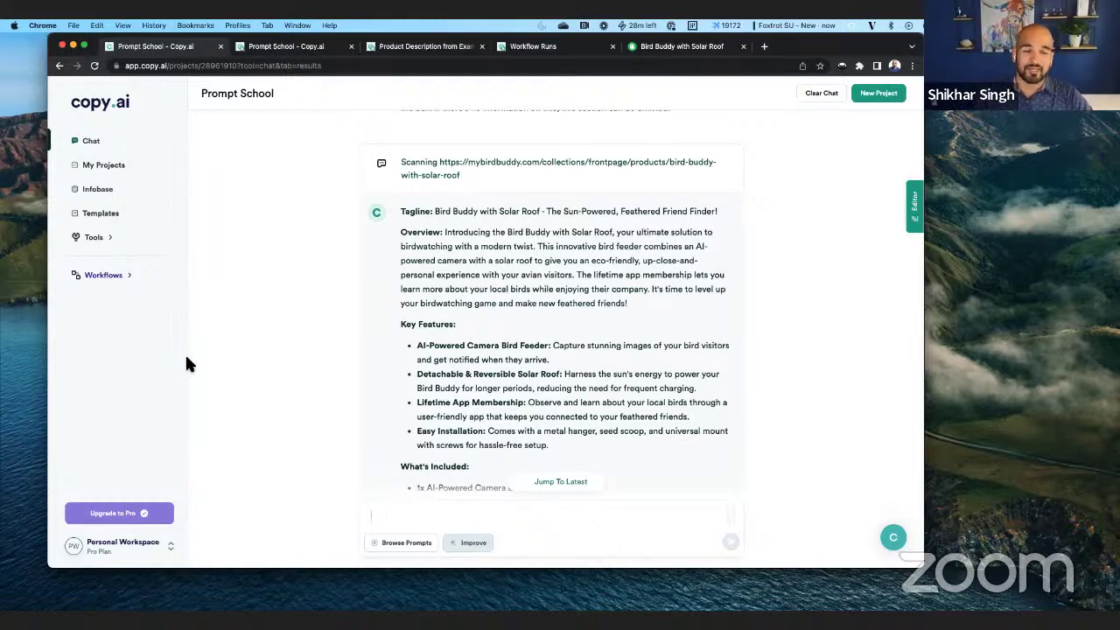
scroll(409, 380, down, 2)
scroll(407, 383, down, 1)
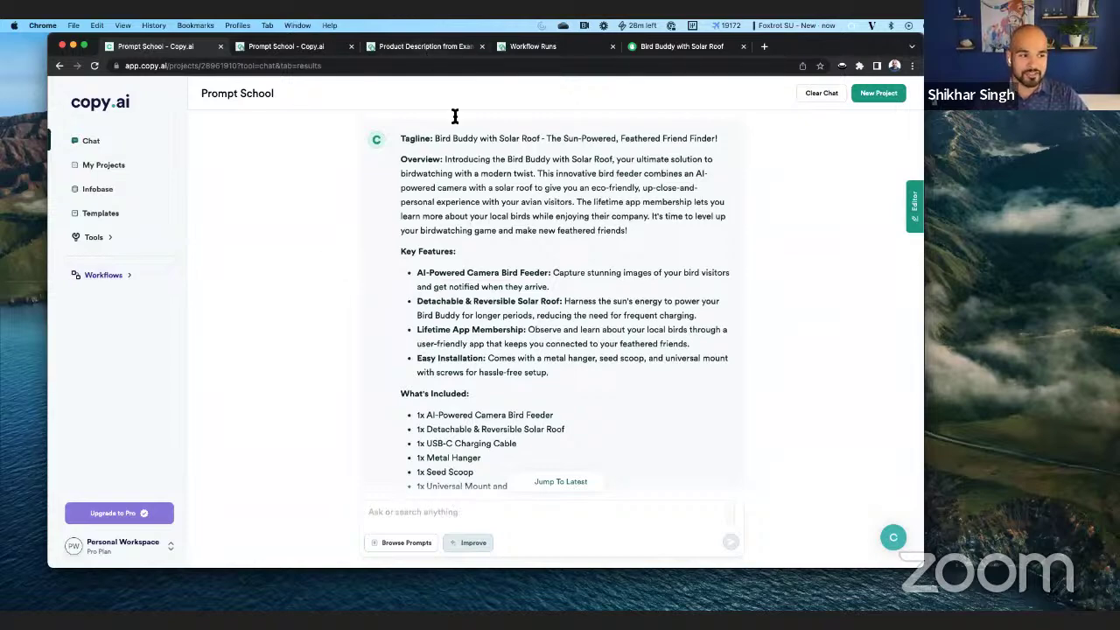
Open the "Product Description from Example" workflow template and add it to the workspace
scroll(486, 367, down, 10)
scroll(485, 368, up, 5)
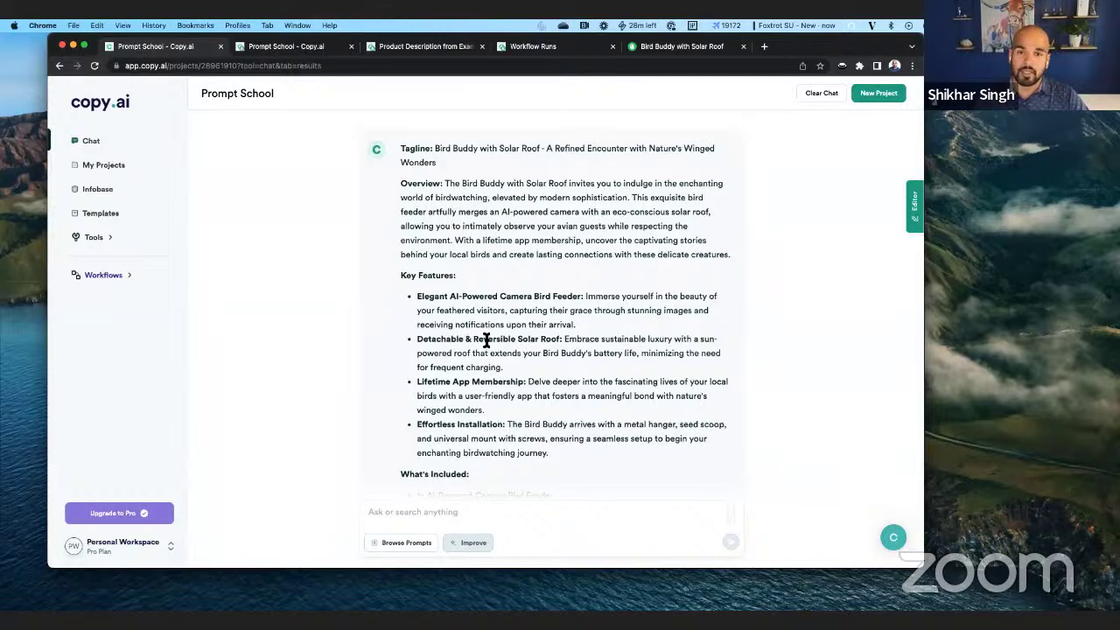
click(407, 48)
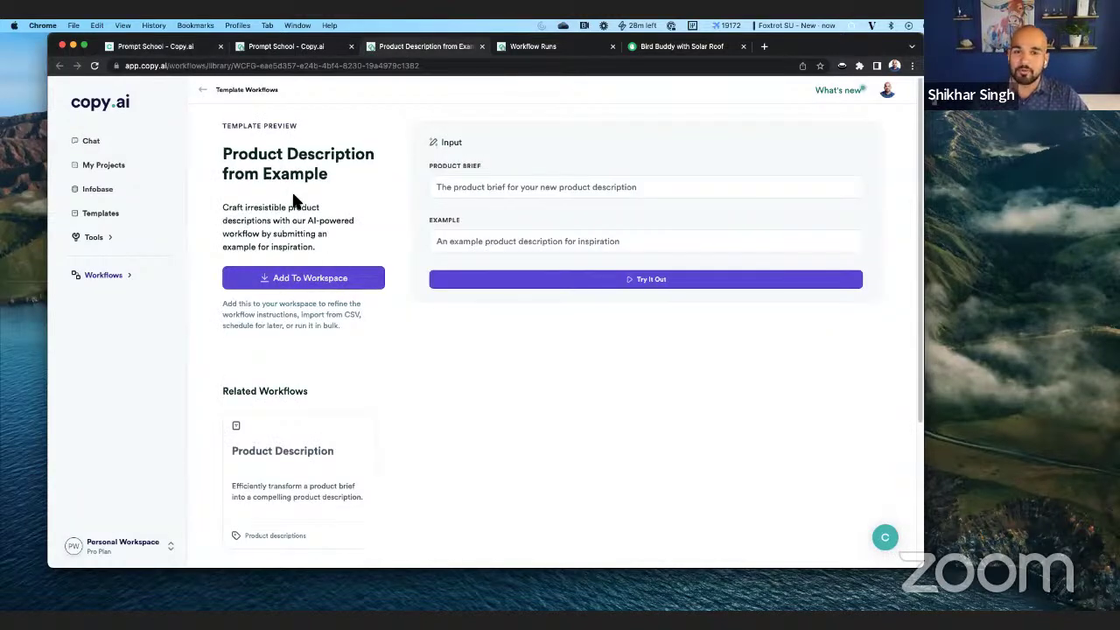
click(318, 279)
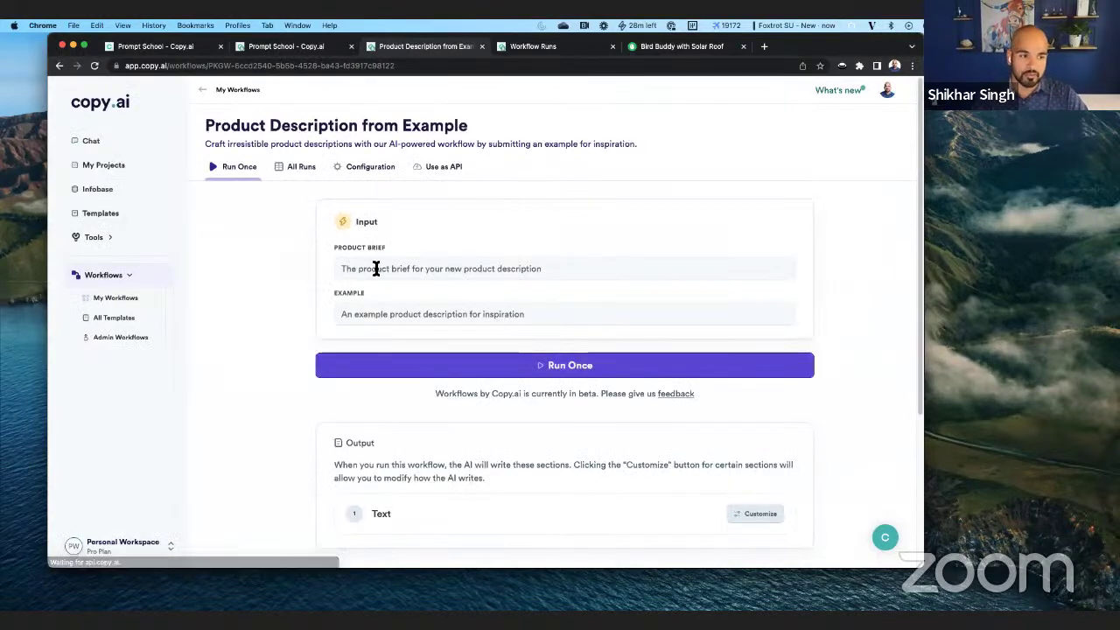
Look through the new workflow's bulk runs, configuration options and API usage details
click(301, 178)
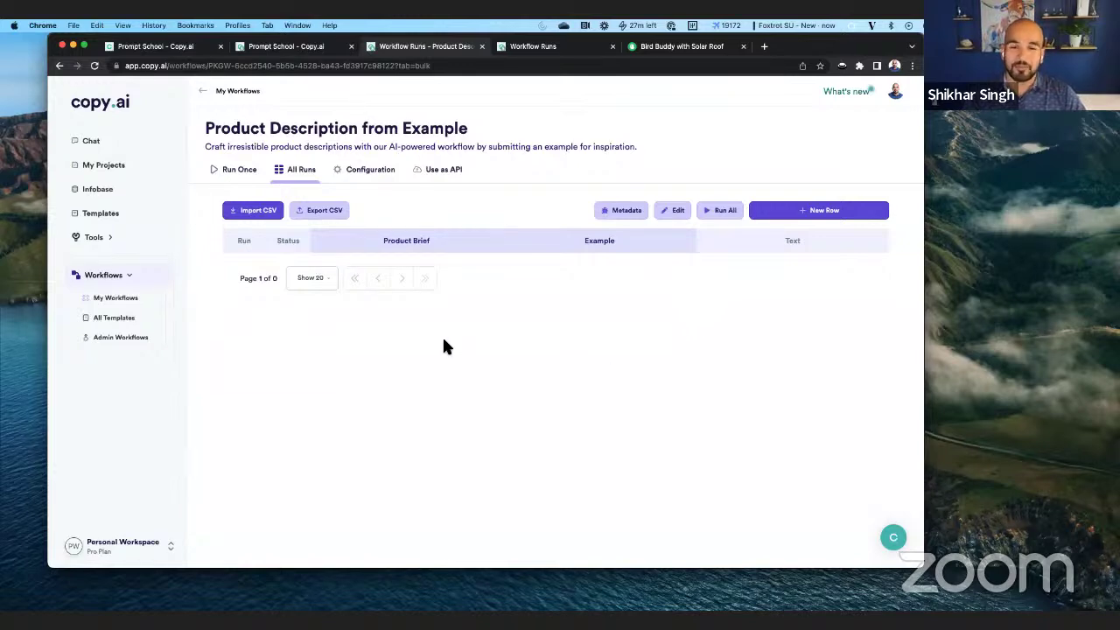
click(376, 177)
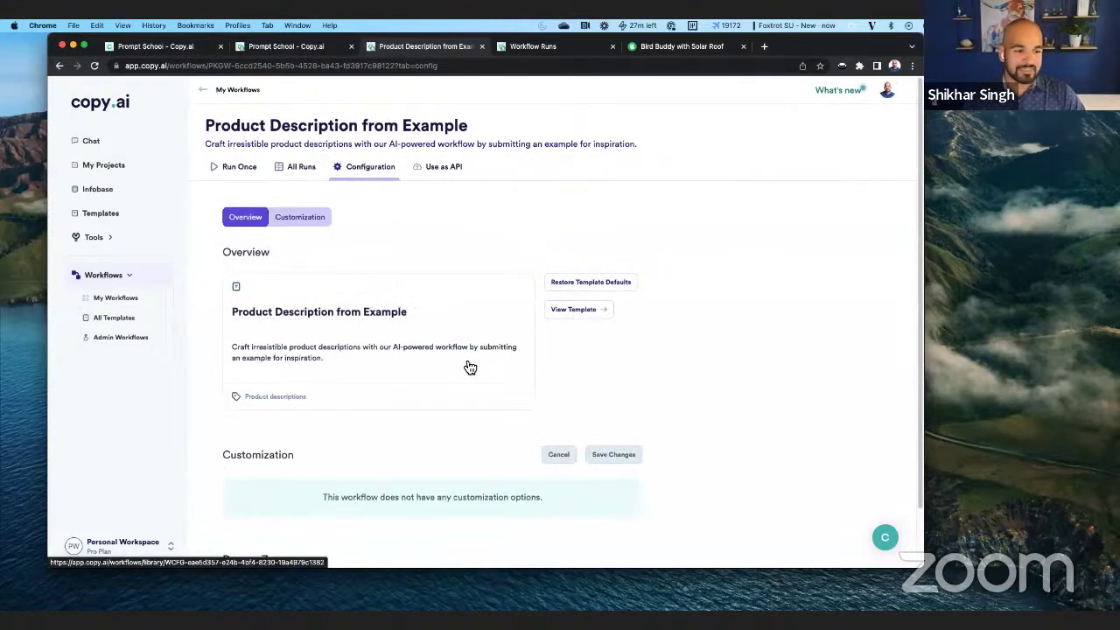
scroll(465, 368, down, 2)
scroll(300, 395, up, 2)
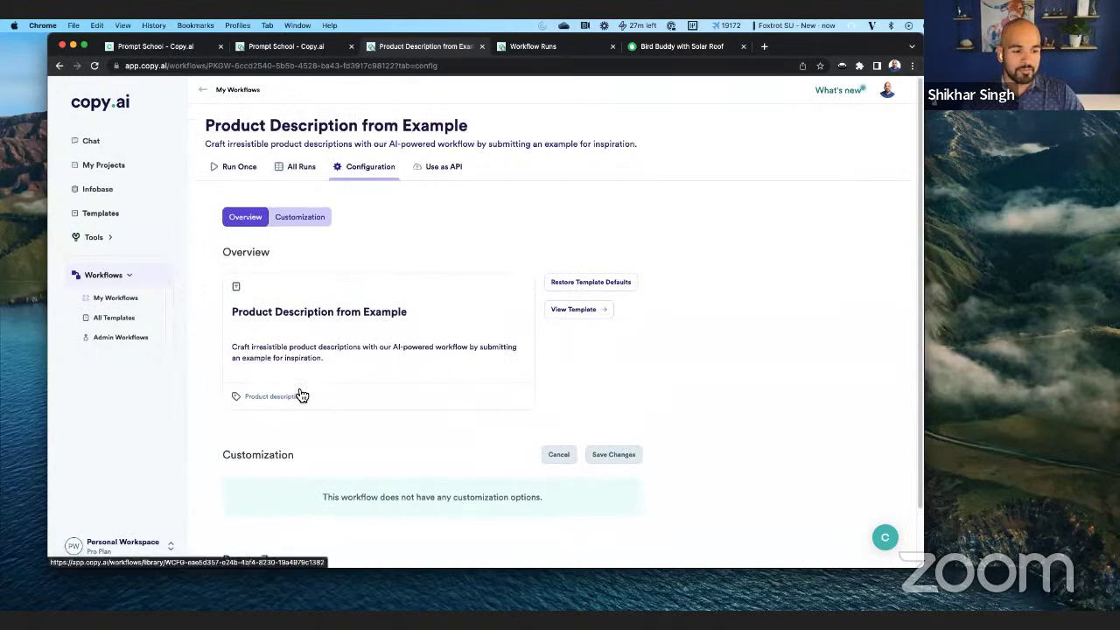
click(444, 173)
scroll(489, 326, down, 2)
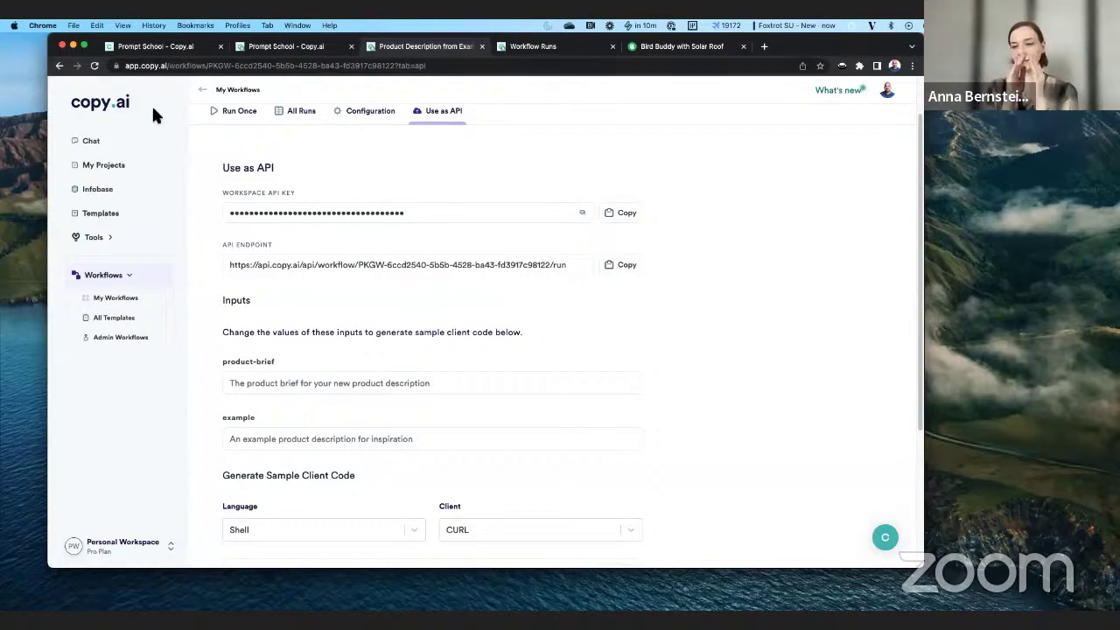
Return to the Prompt School chat and copy the earlier #bv-fourseasons rewrite request into the message input
click(93, 143)
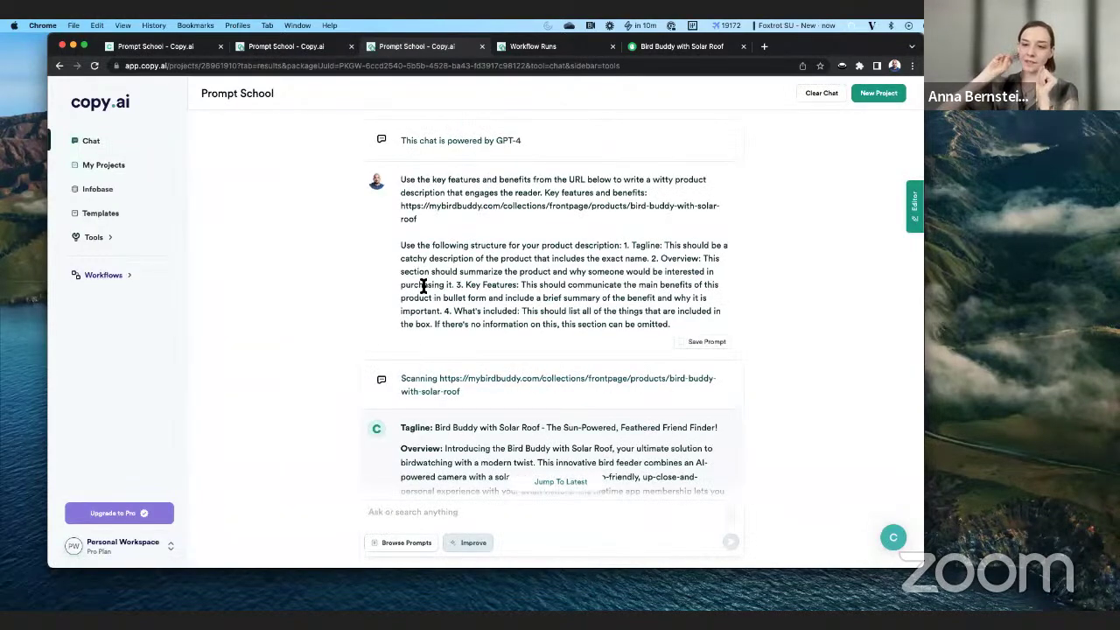
scroll(420, 282, down, 5)
scroll(423, 282, up, 3)
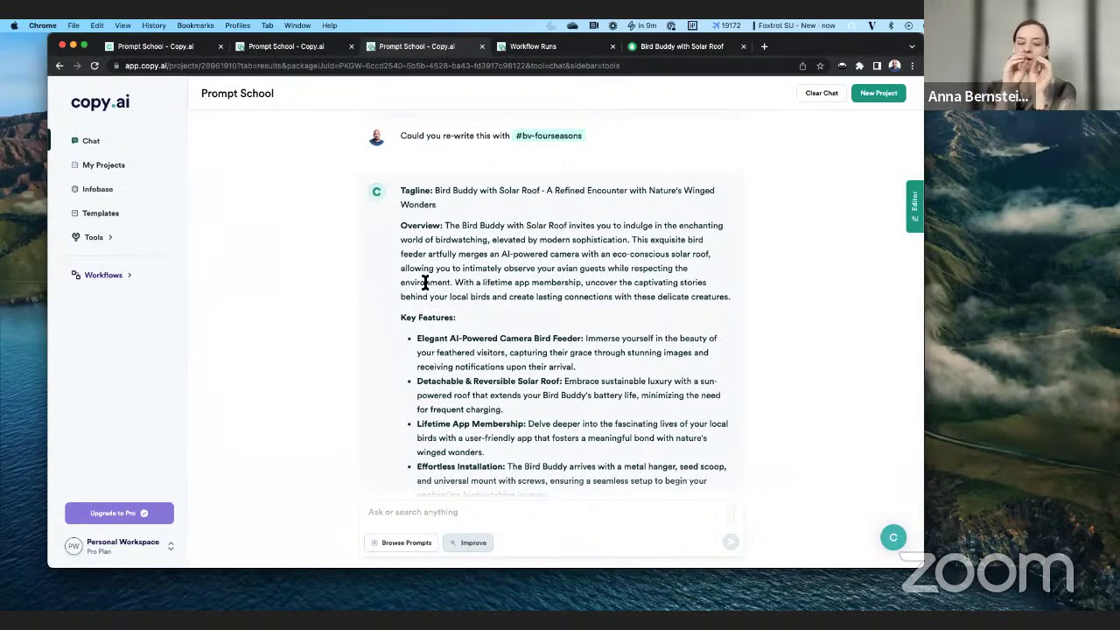
triple_click(445, 142)
key(ctrl+c)
click(487, 517)
key(ctrl+v)
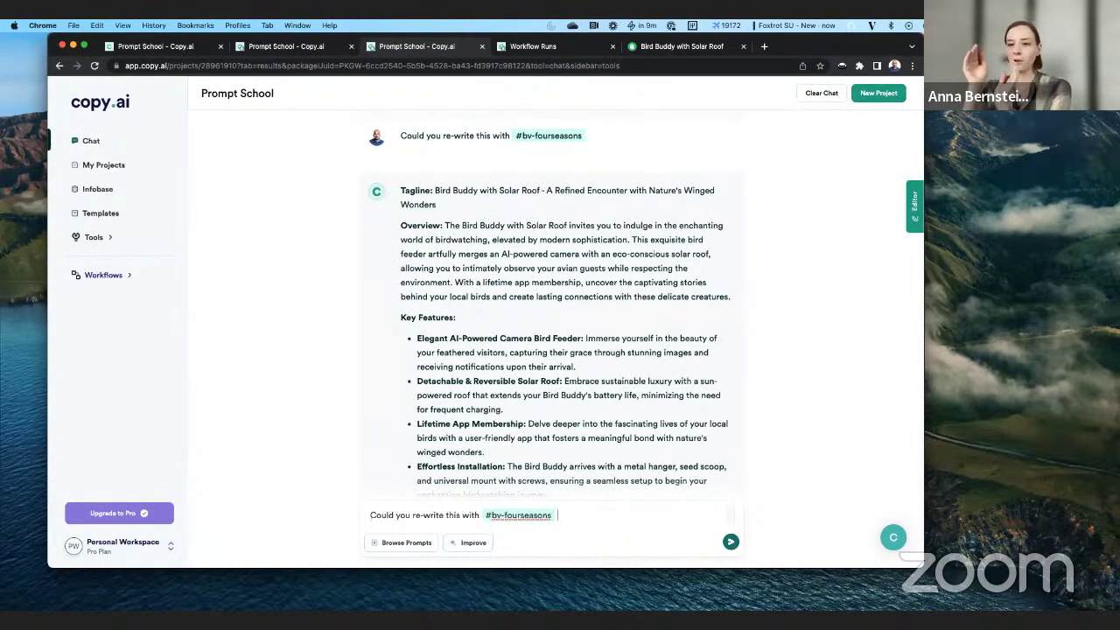
Reword the draft as "Could you re-write this using the following brand voice?" followed by the Infobase entry #bv-fourseasons
key(BackSpace)
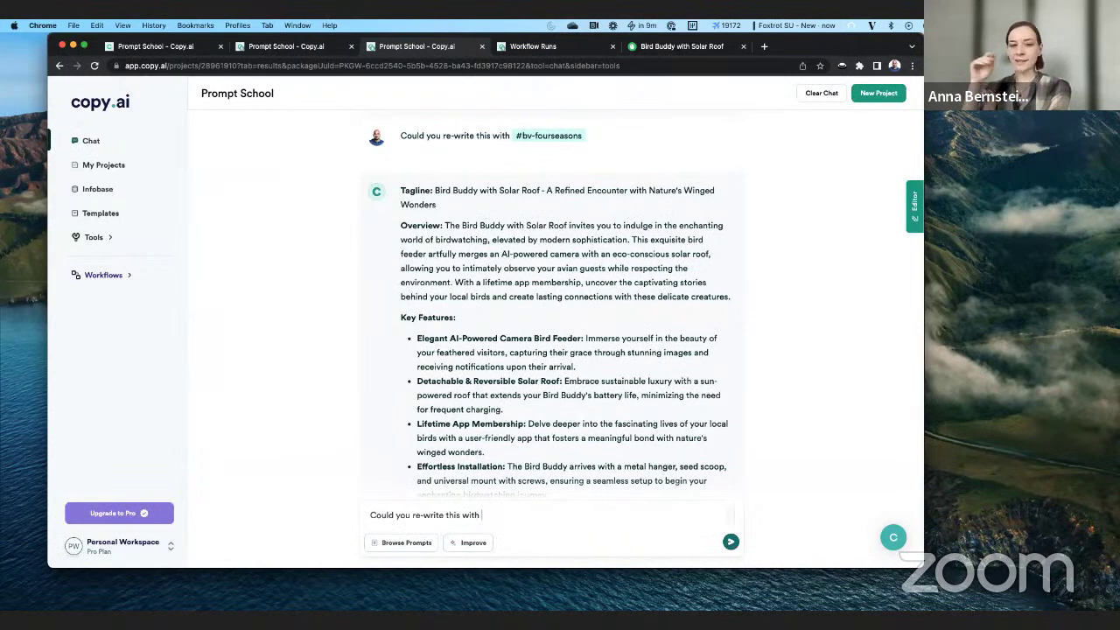
key(BackSpace)
key(BackSpace)
key(BackSpace)
key(BackSpace)
key(BackSpace)
text(using the following brand voice?)
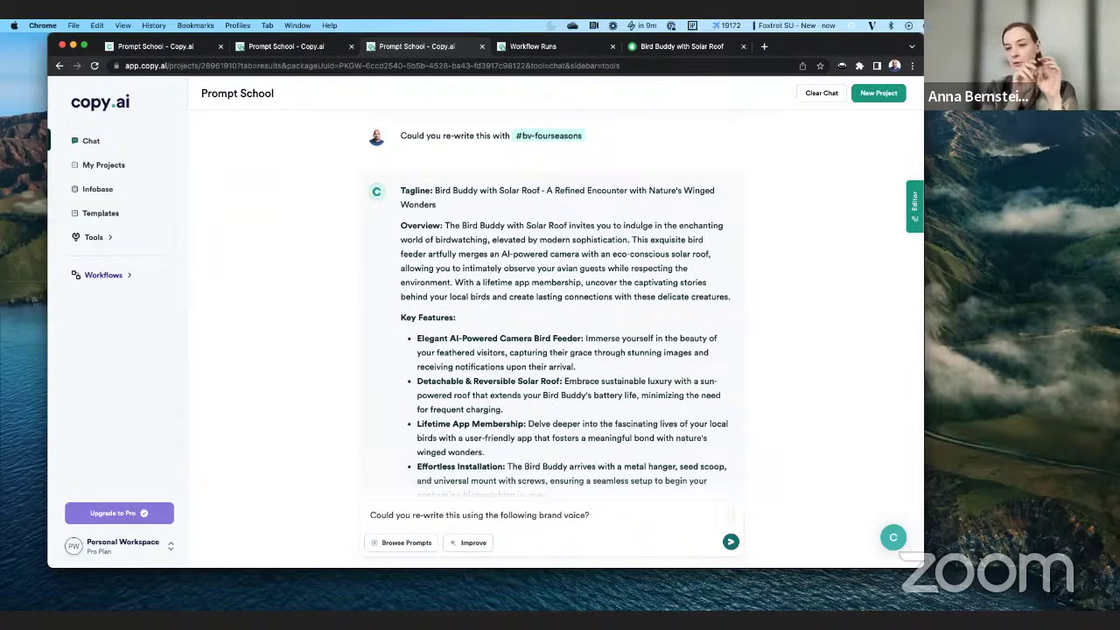
key(super+v)
key(super+z)
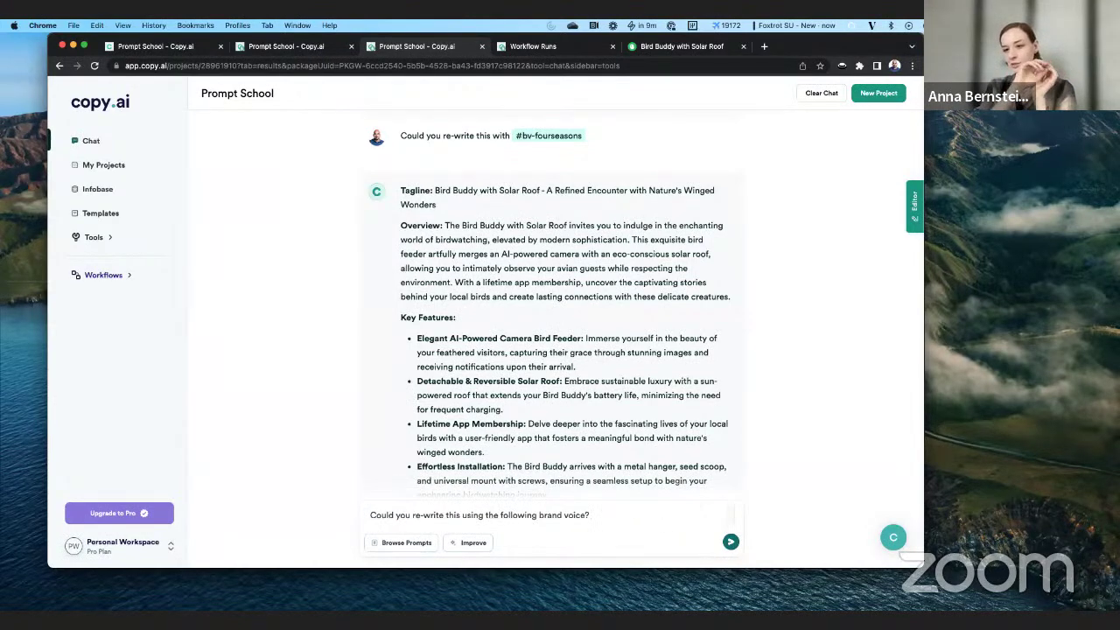
text(#bv)
key(Return)
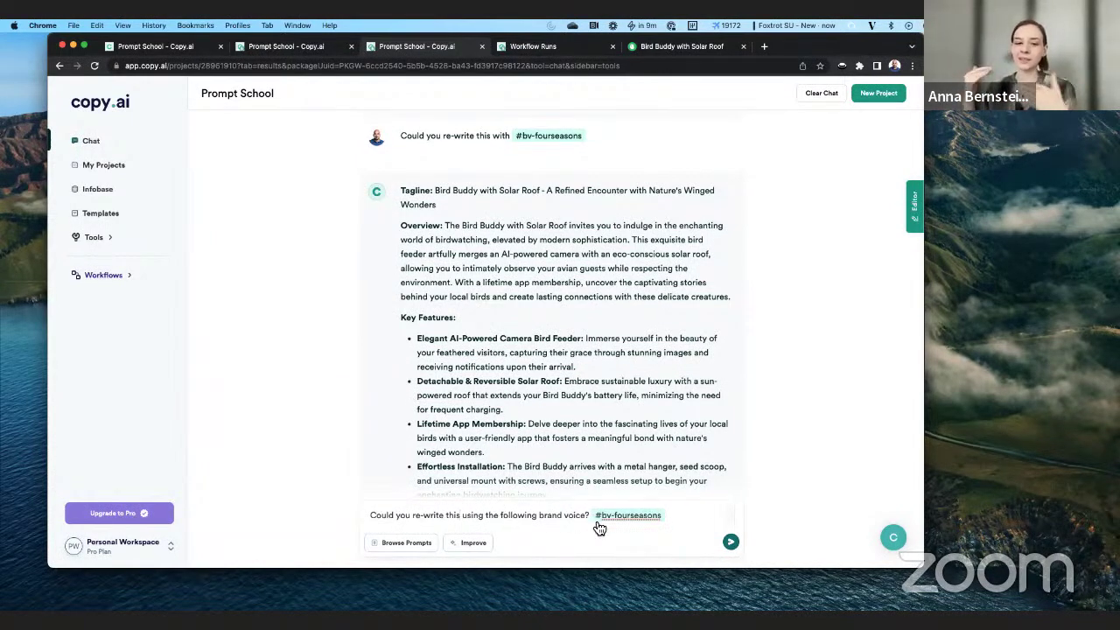
Add a separate "Context:" section to the draft and paste in the original Bird Buddy description, from its tagline through What's Included
key(shift+Return)
key(shift+Return)
text(Context:)
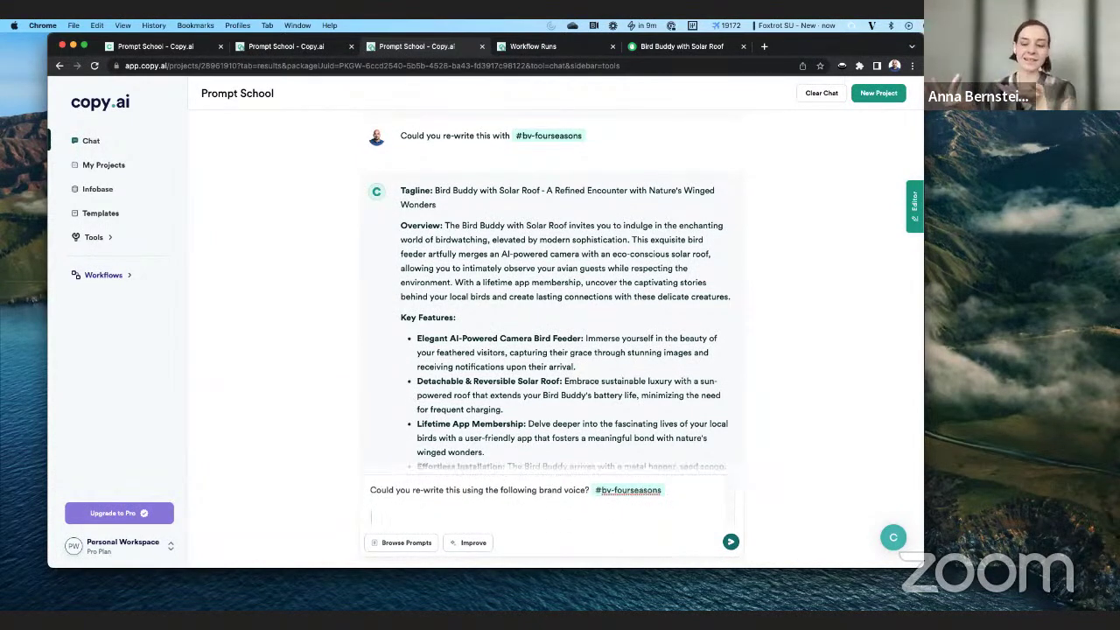
scroll(585, 315, up, 10)
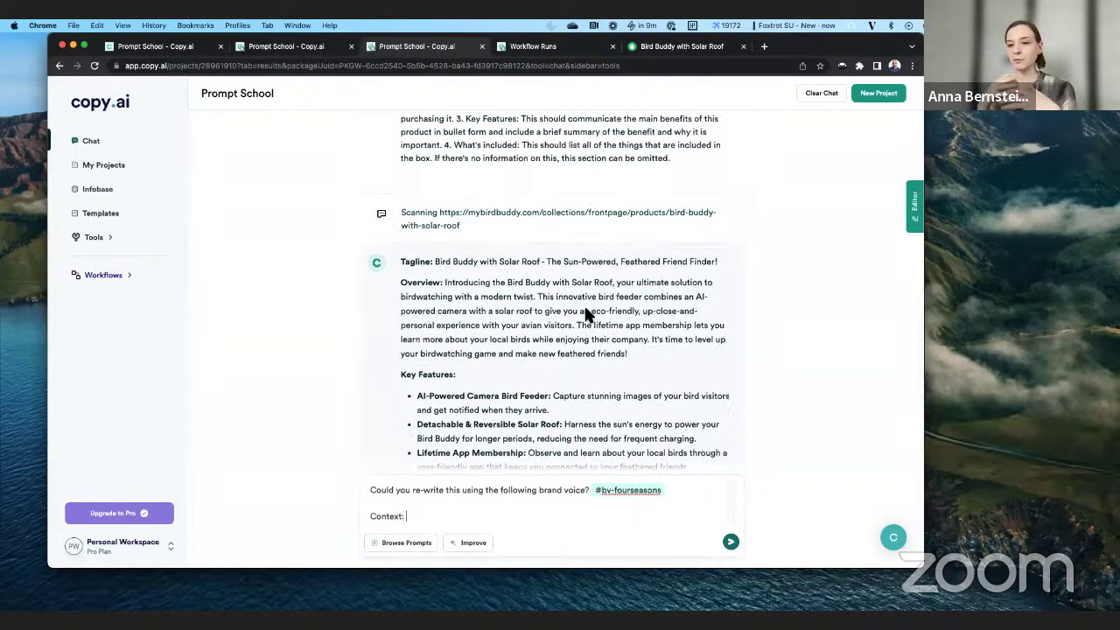
drag(402, 265, 541, 289)
key(super+c)
click(531, 517)
key(super+v)
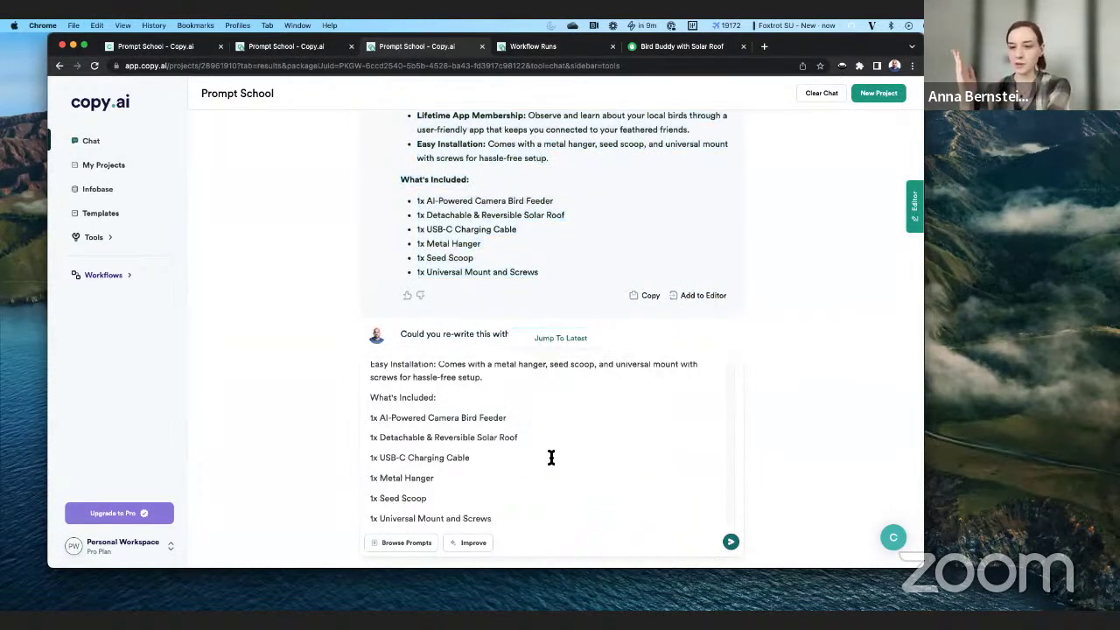
Check the drafted brand voice request and its context, submit it, and review the rewritten Bird Buddy description
scroll(550, 458, up, 8)
click(695, 374)
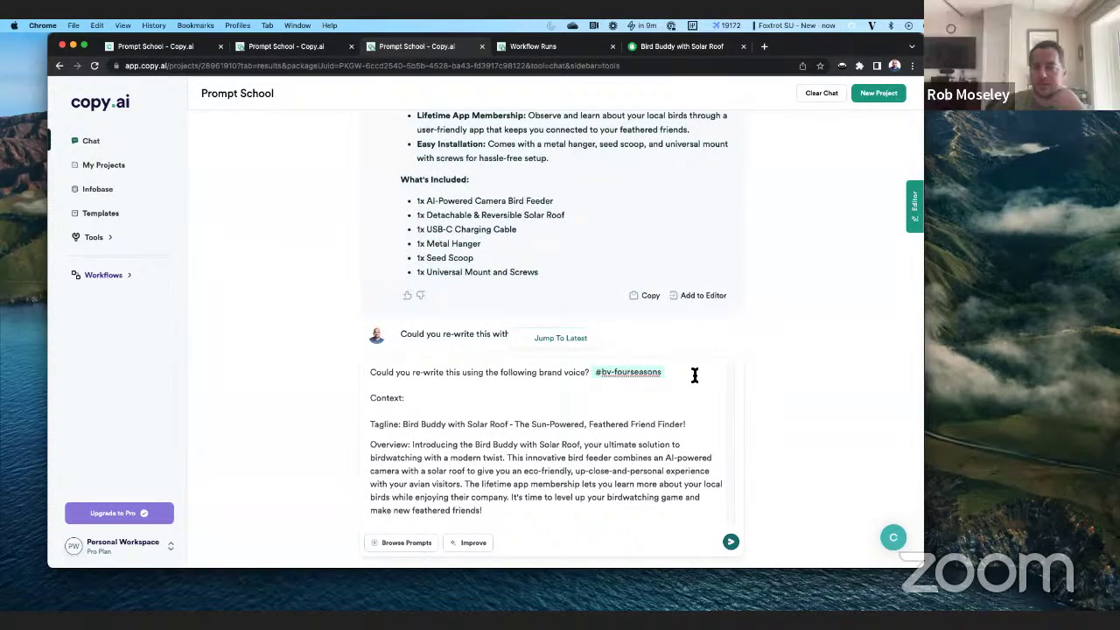
click(437, 424)
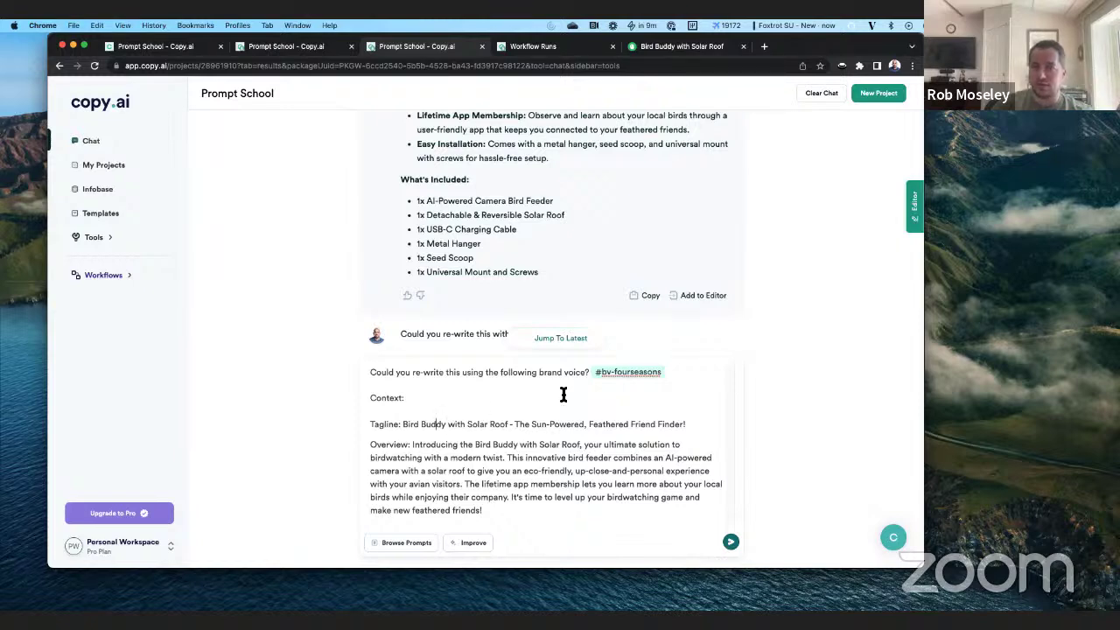
click(624, 404)
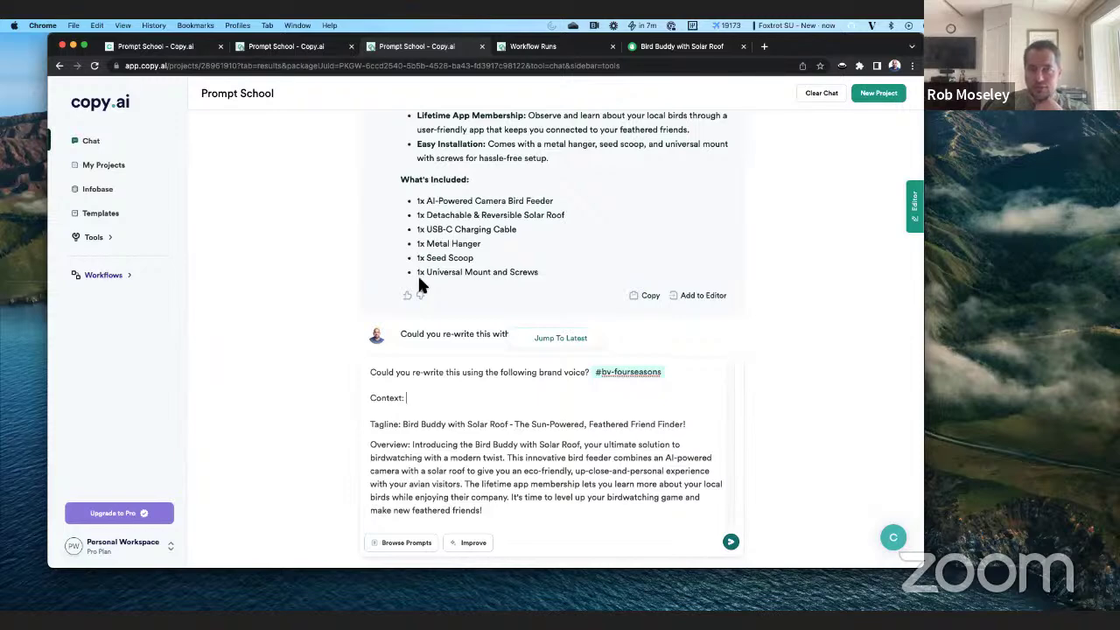
scroll(472, 267, up, 5)
scroll(503, 253, down, 2)
scroll(471, 381, down, 1)
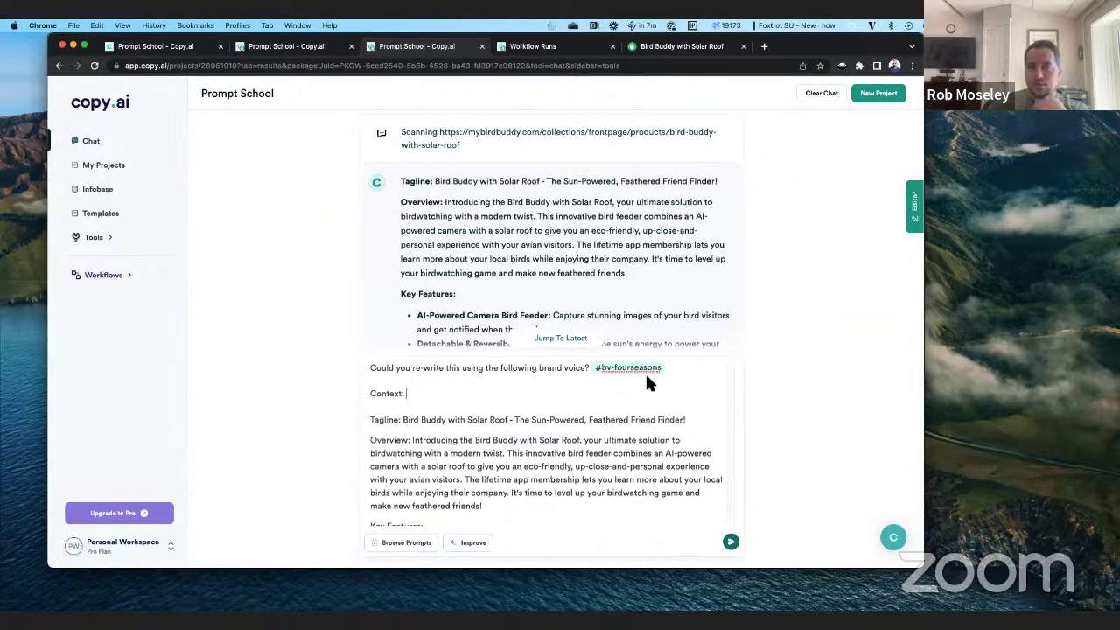
click(544, 385)
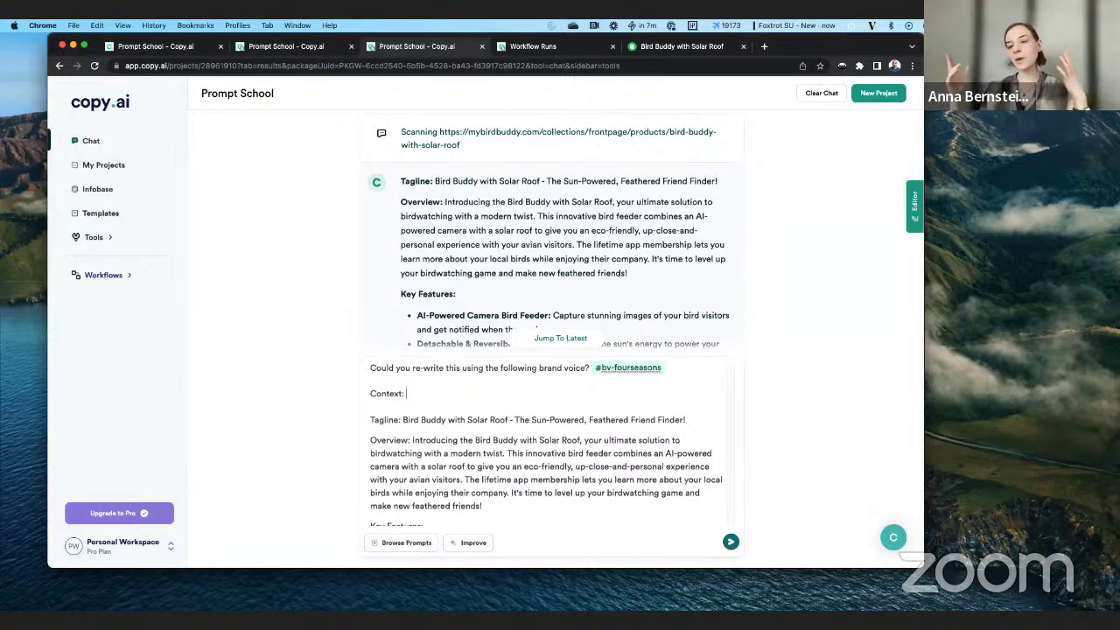
key(Return)
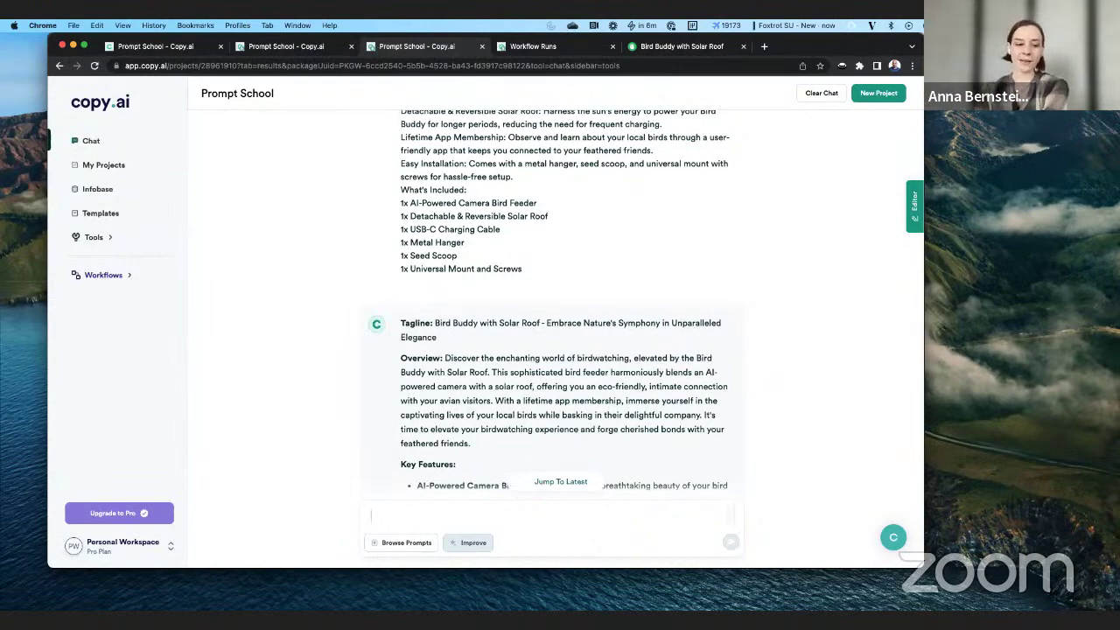
scroll(494, 333, down, 5)
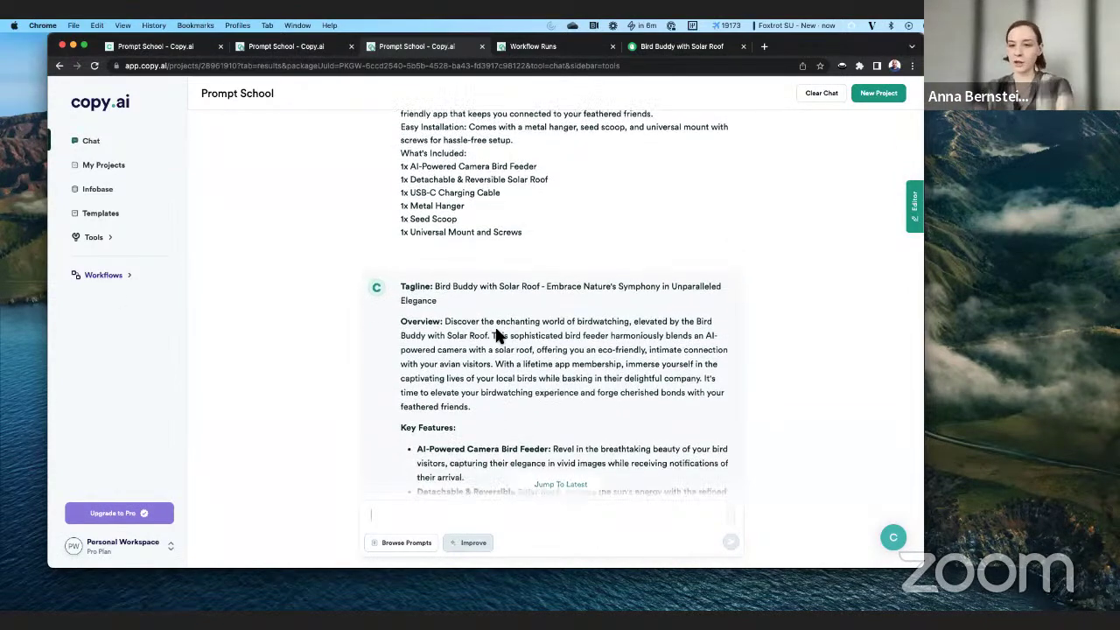
scroll(494, 332, up, 3)
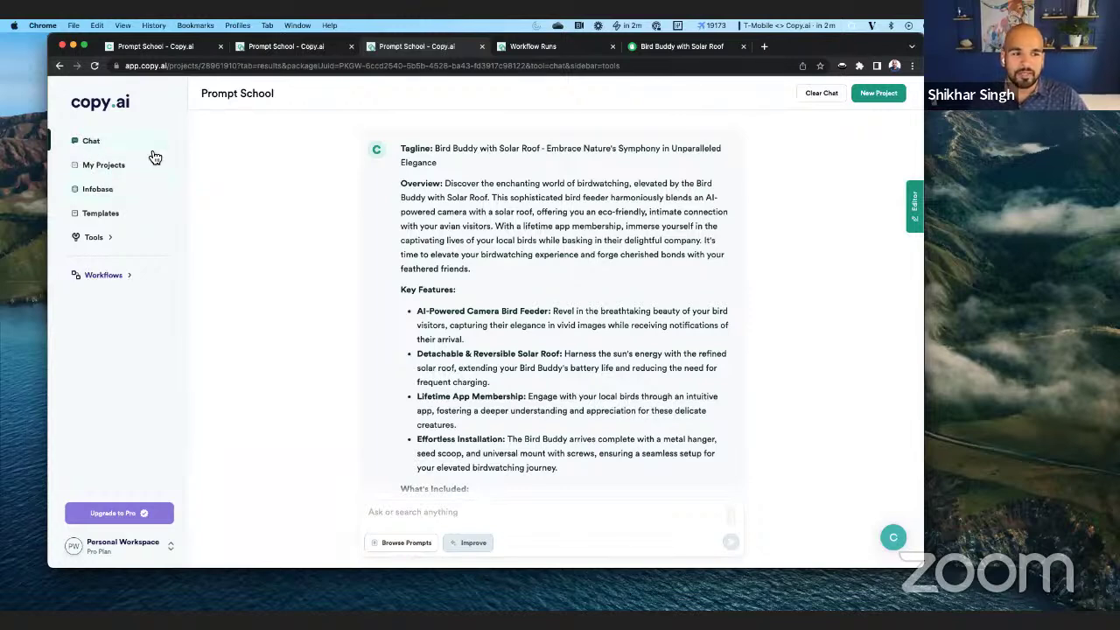
Browse the recently used saved prompts, previewing ProductDescription_CPG and the full text of CaseStudy-Analysis
click(408, 543)
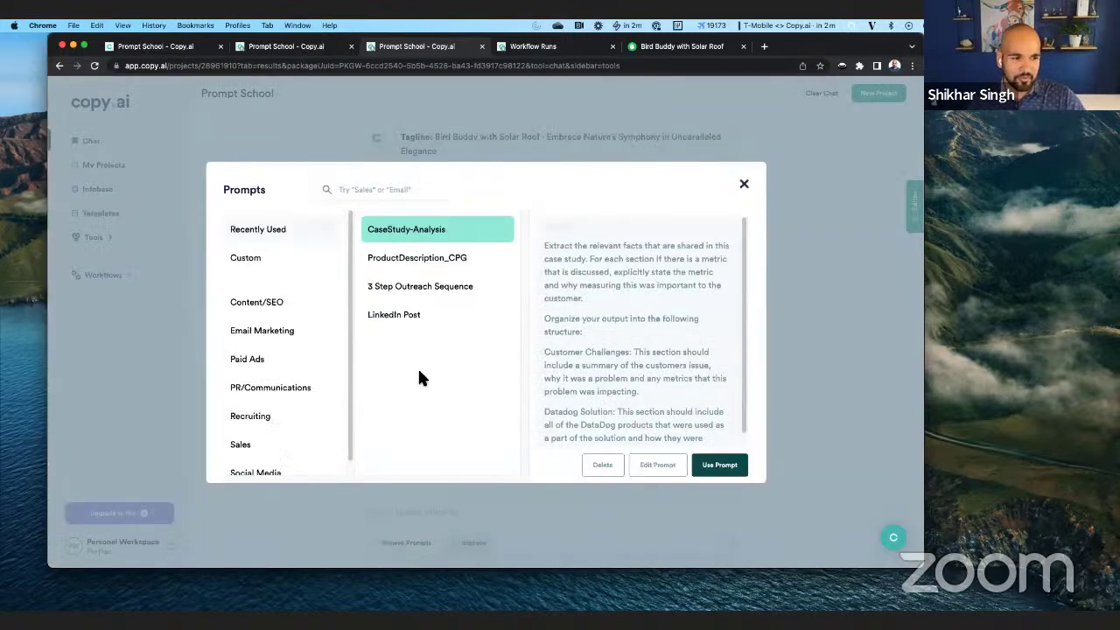
click(411, 267)
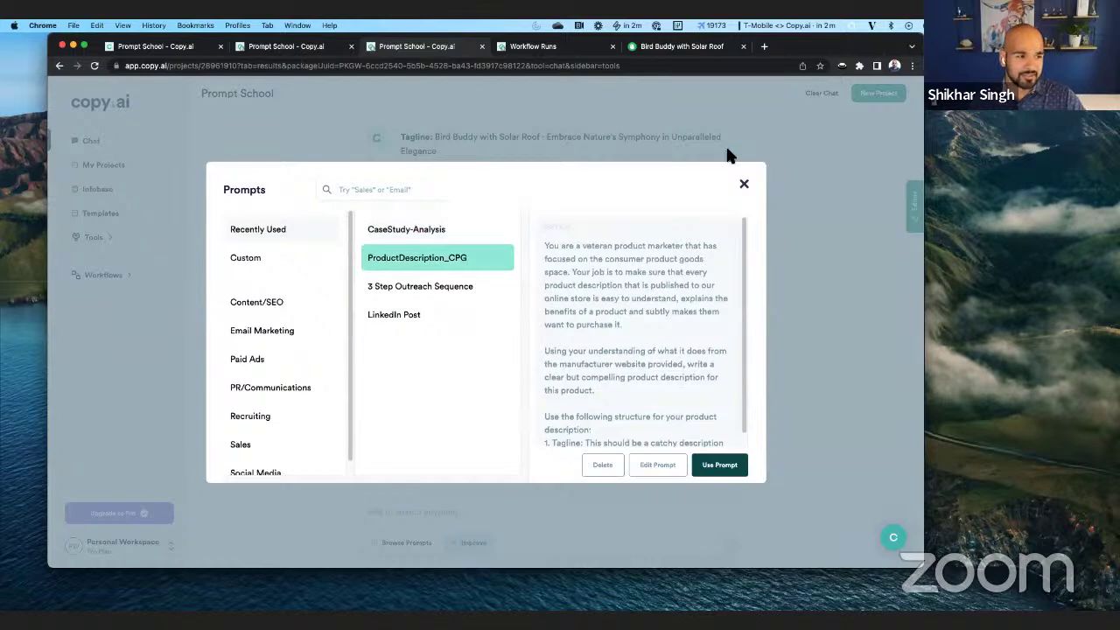
click(428, 238)
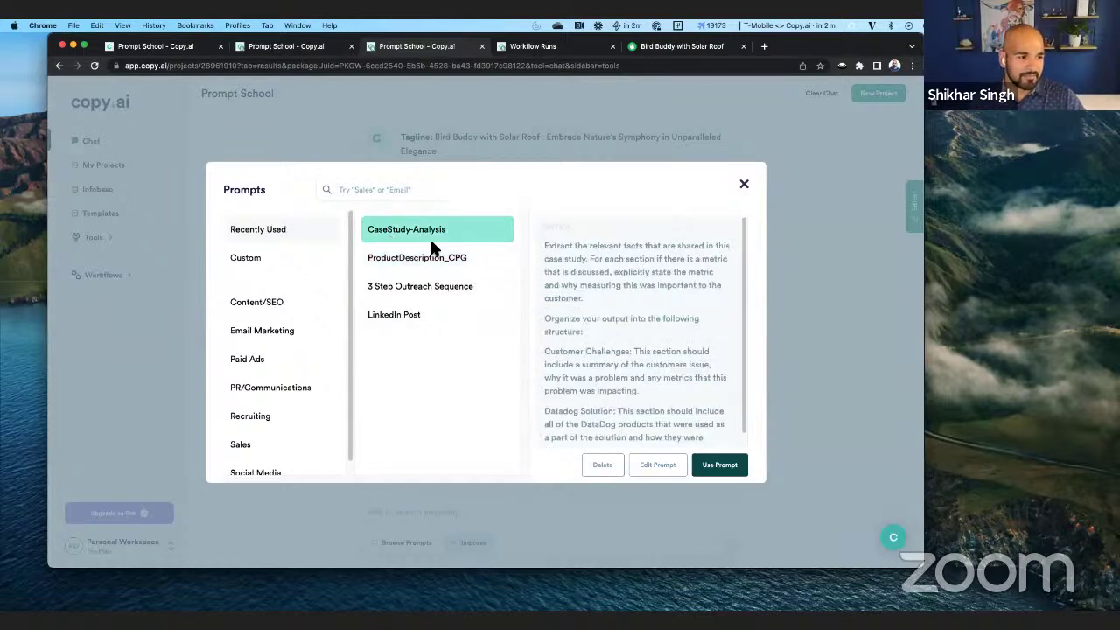
scroll(654, 391, down, 3)
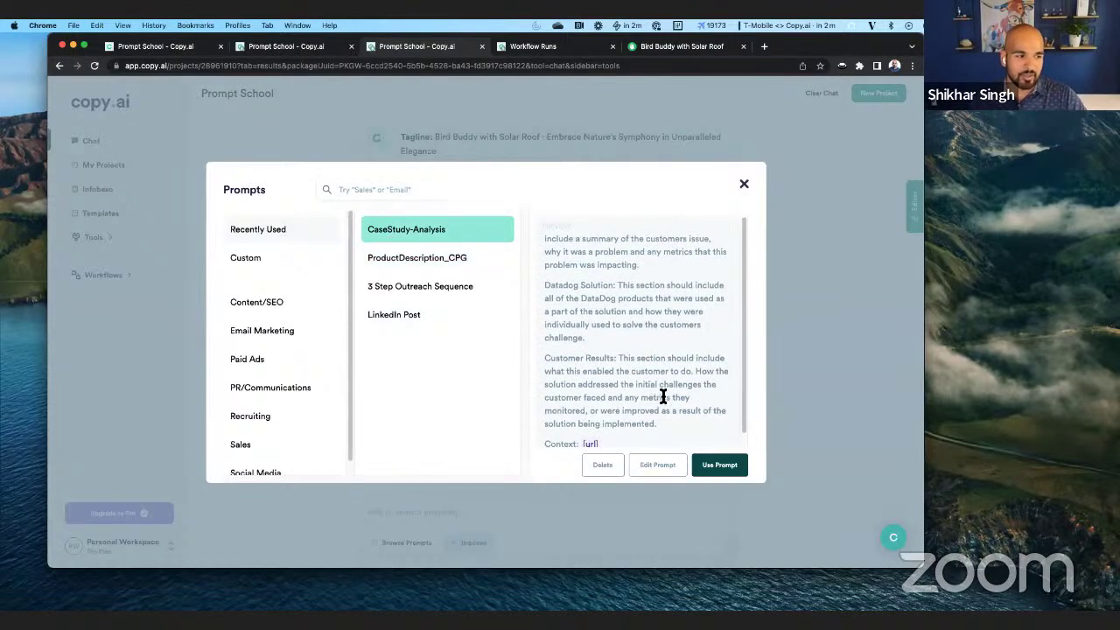
Load the CaseStudy-Analysis prompt into the chat, examine its structure and [url] context placeholder, and clear the message input
click(722, 466)
scroll(429, 420, up, 1)
scroll(460, 464, down, 1)
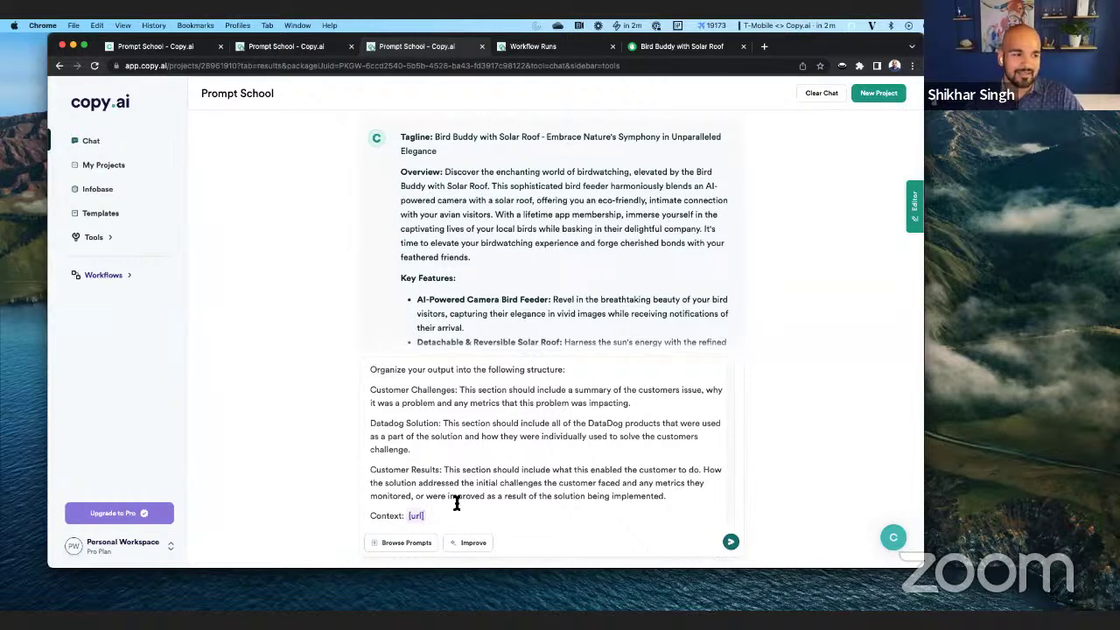
scroll(456, 503, up, 1)
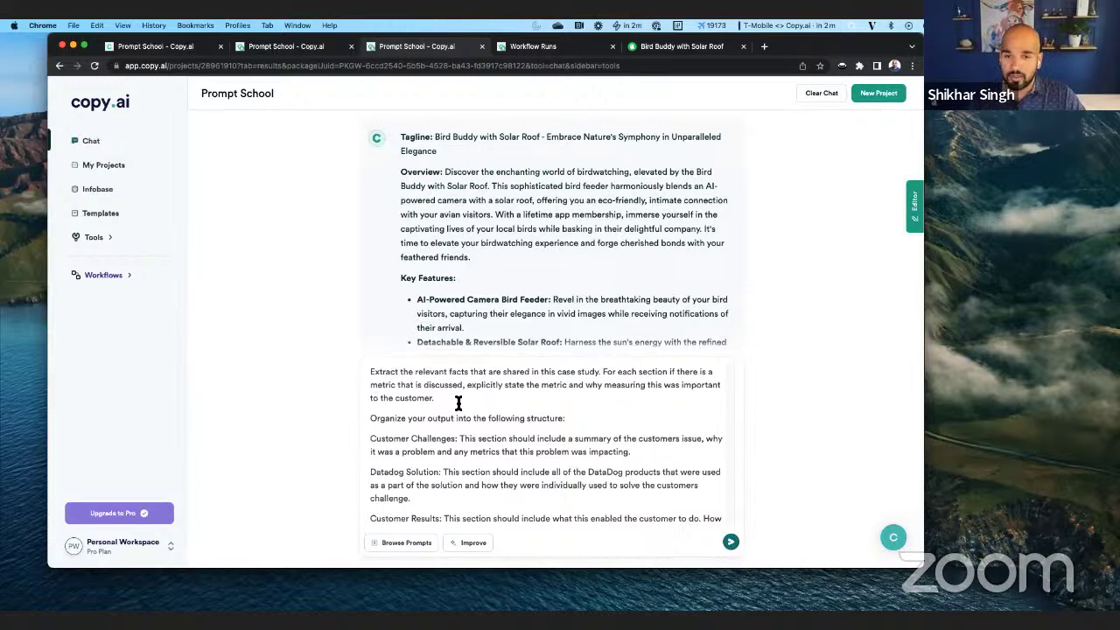
scroll(419, 455, down, 2)
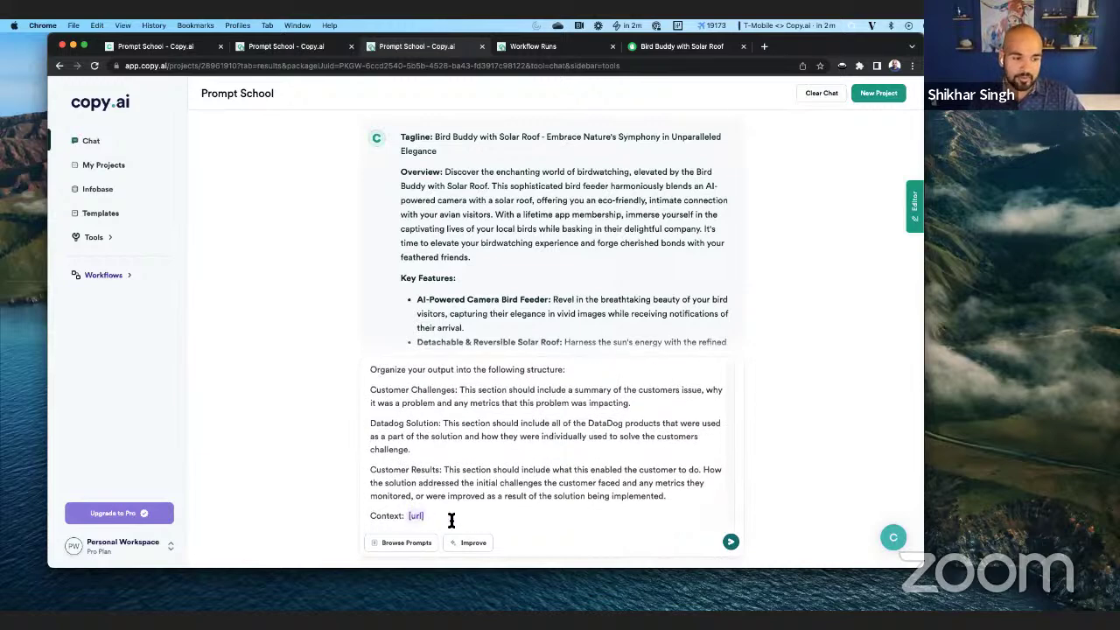
scroll(447, 515, up, 2)
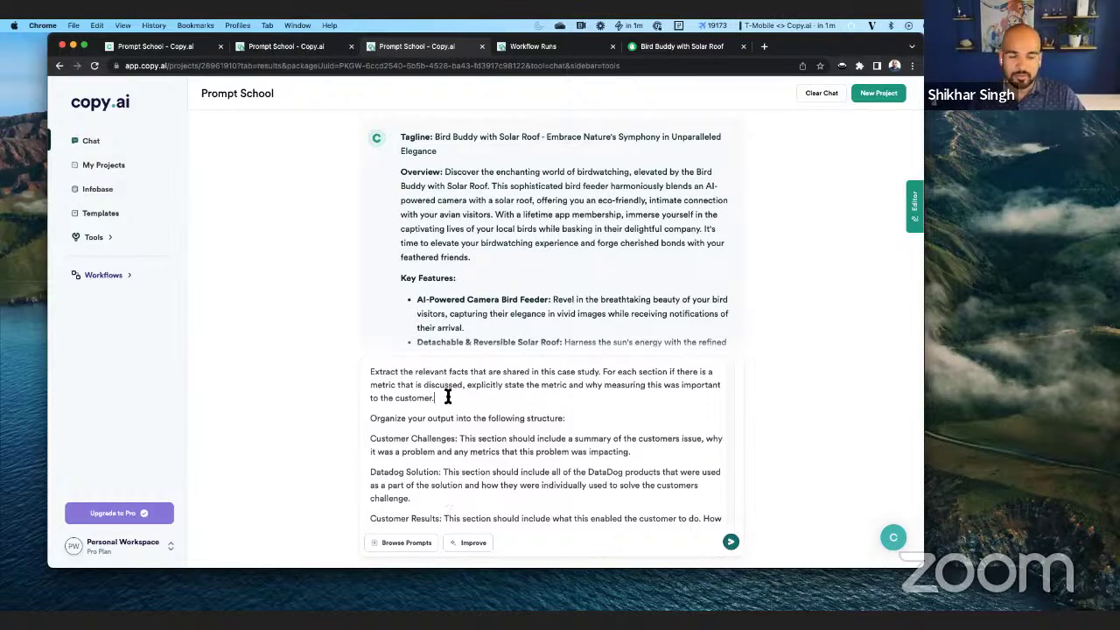
key(super+a)
key(BackSpace)
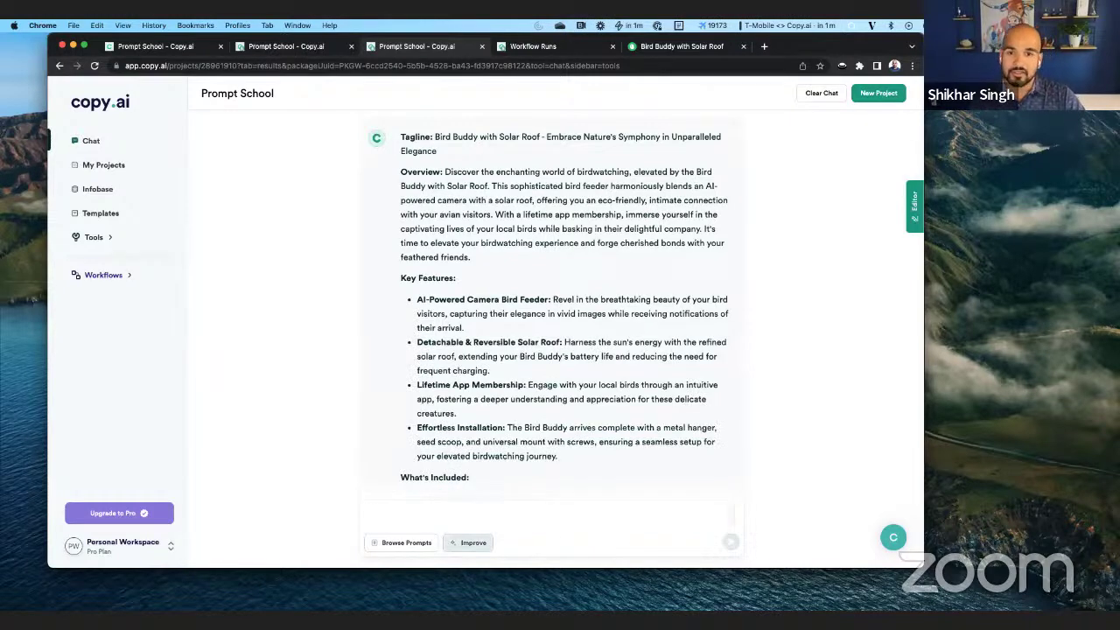